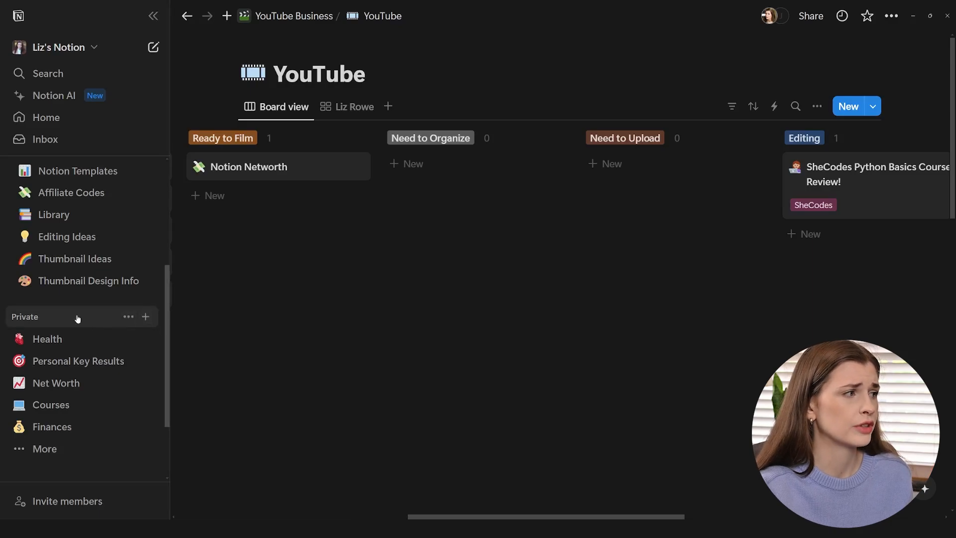
Step: Create a new page in the Private section and set it up as a new blank table database
click(146, 318)
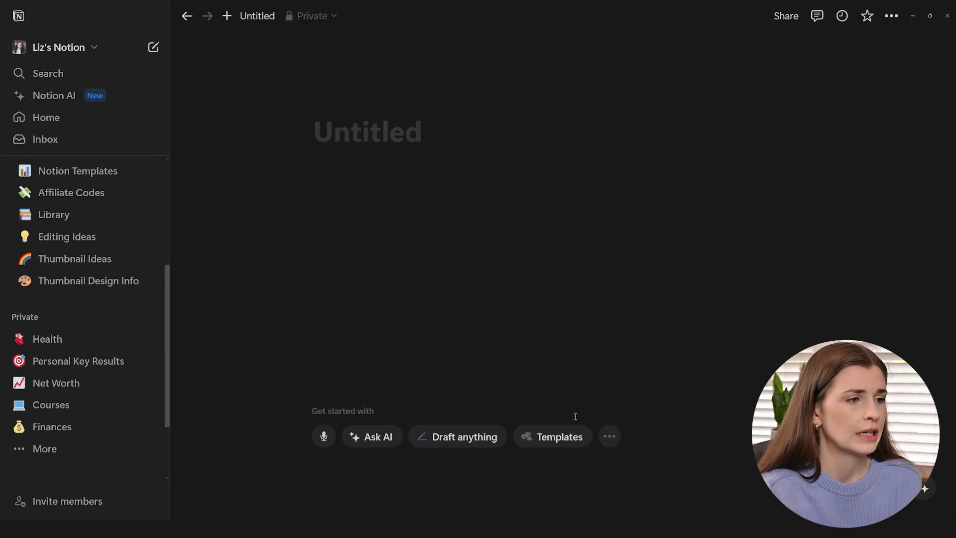
click(611, 440)
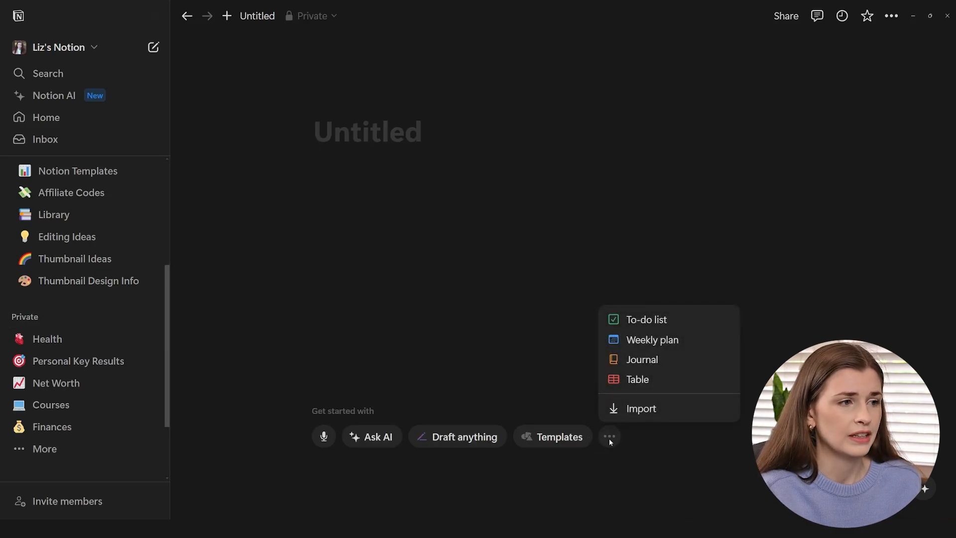
click(643, 383)
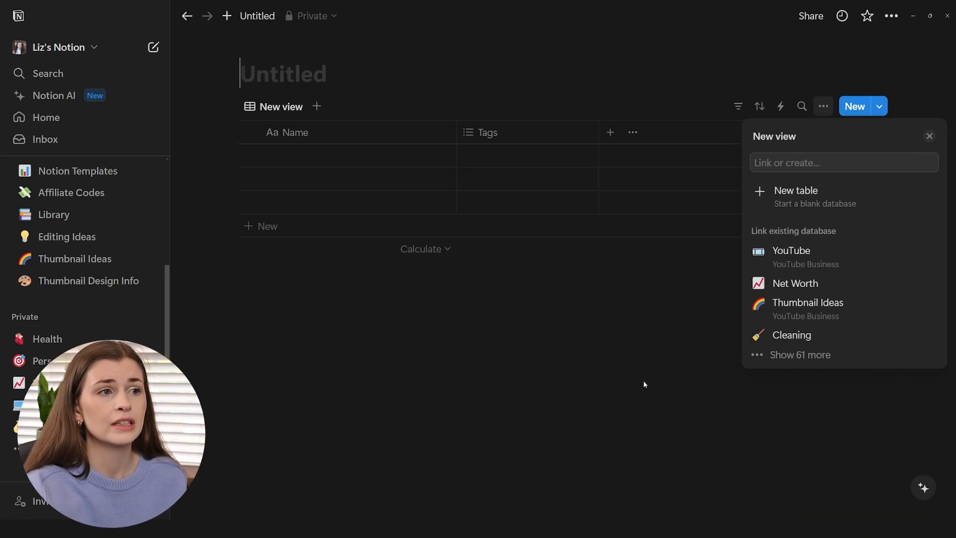
click(807, 199)
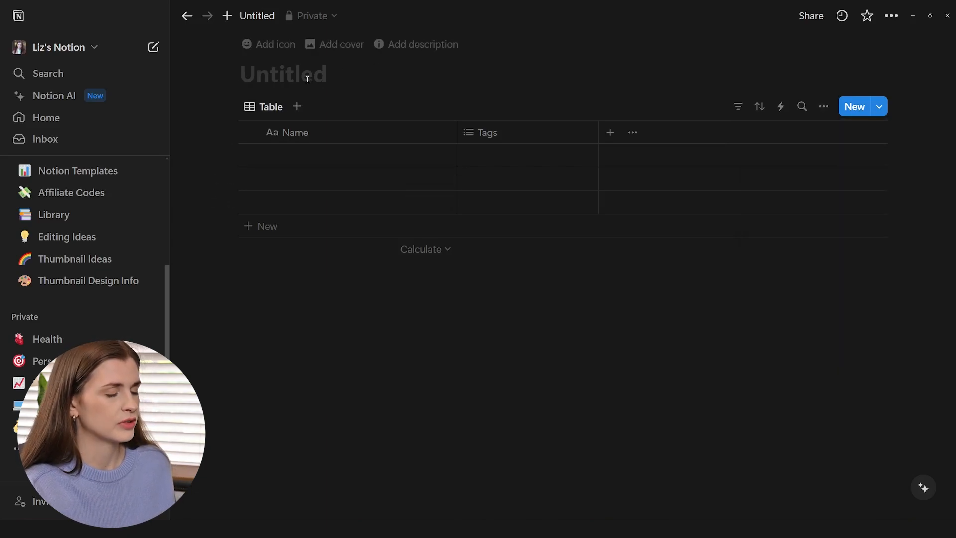
Step: Title the page "Net Worth Tracker YouTube" and give it the money-with-wings emoji as its icon
text(N)
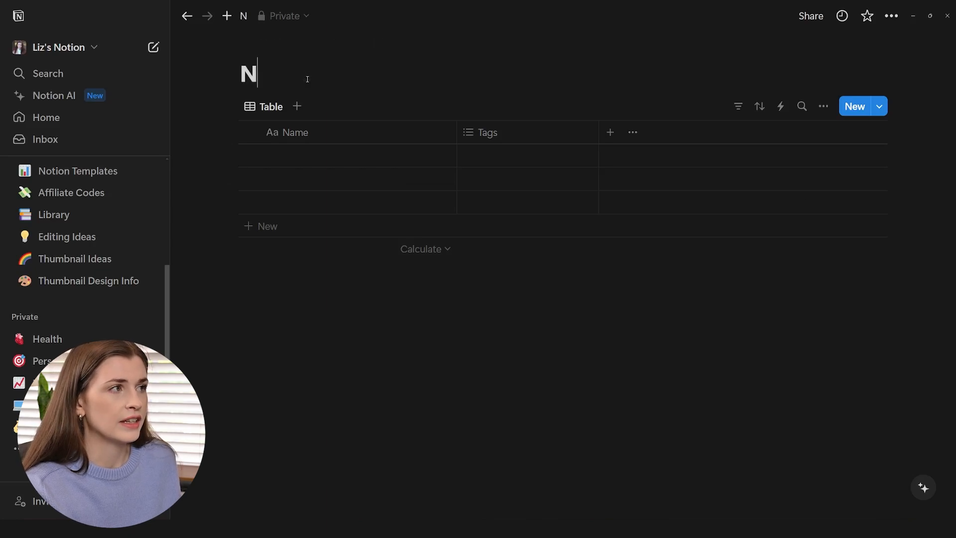
text(etworth Tracker You)
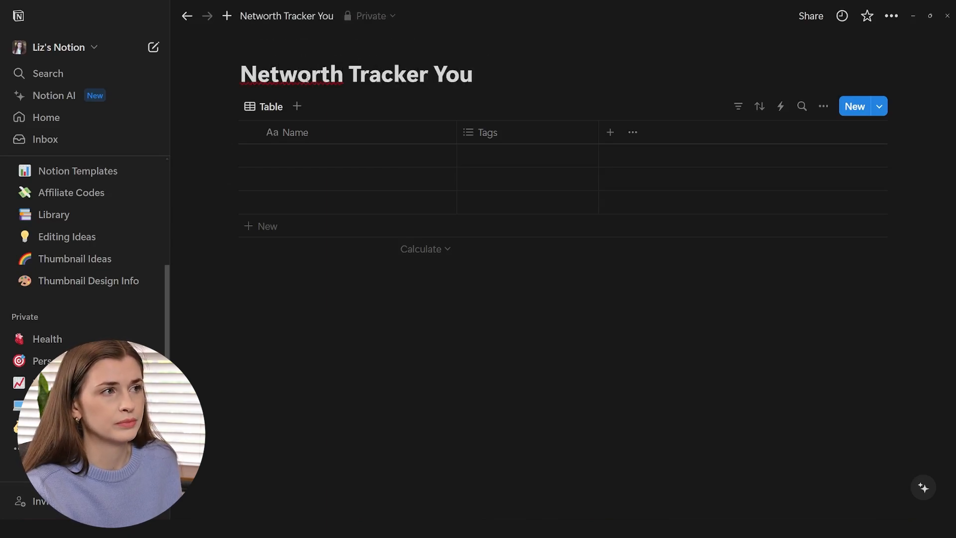
text(Tube)
right_click(278, 84)
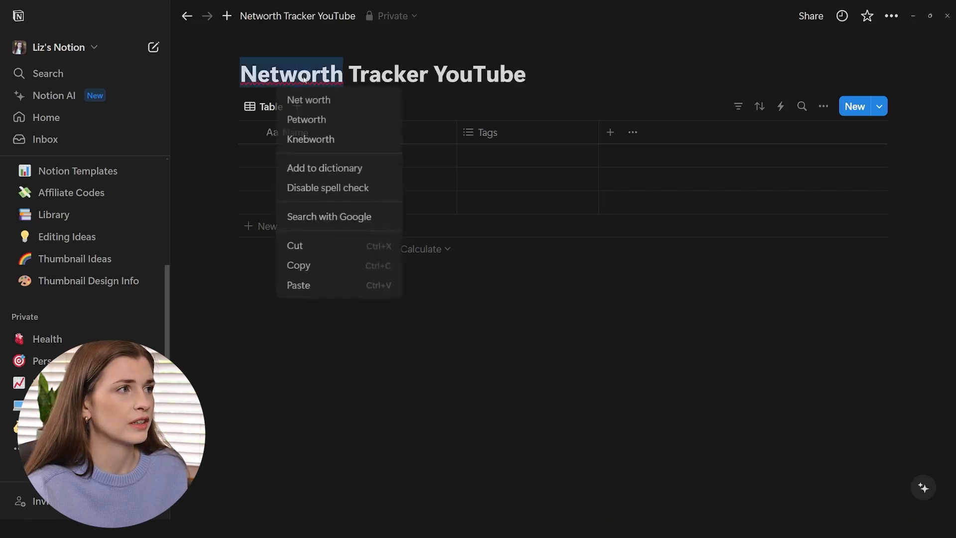
click(297, 99)
click(303, 77)
key(BackSpace)
text(W)
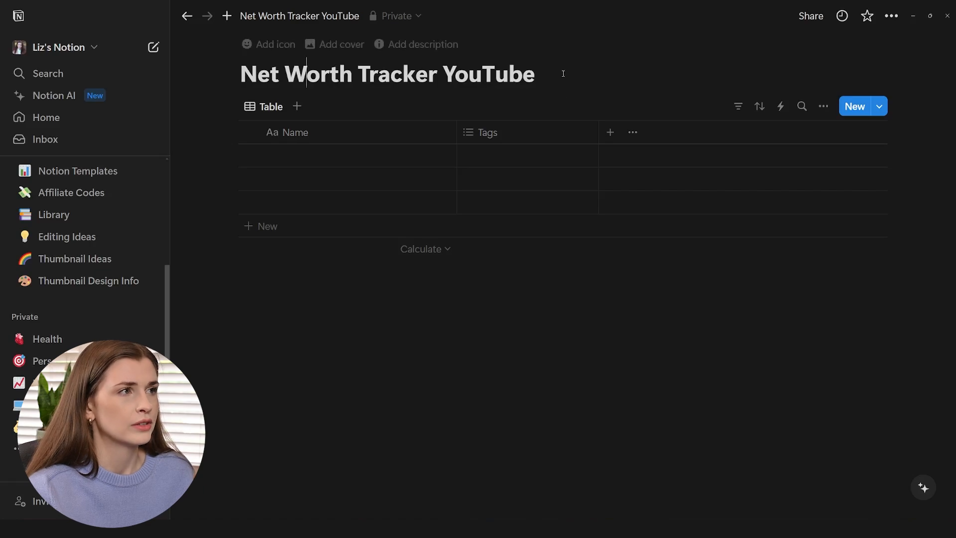
click(274, 46)
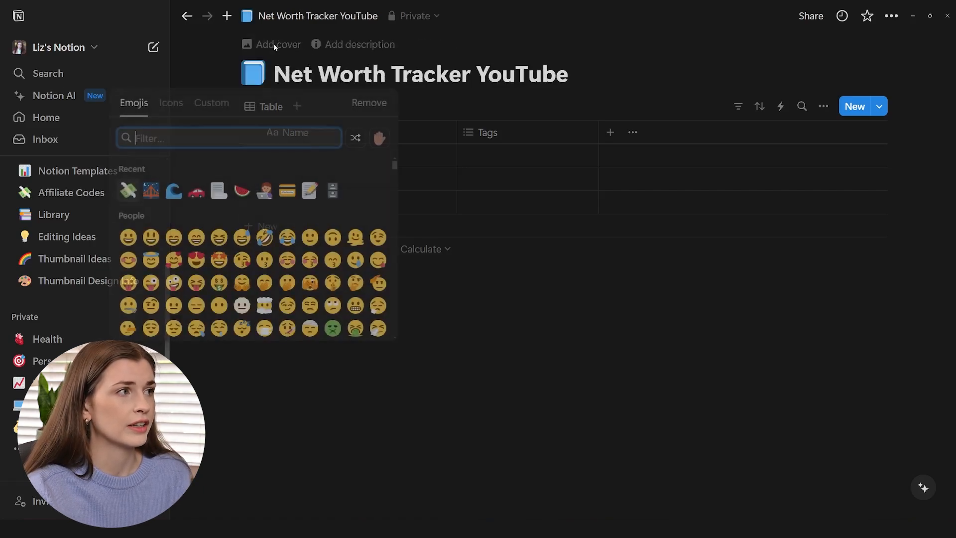
click(129, 191)
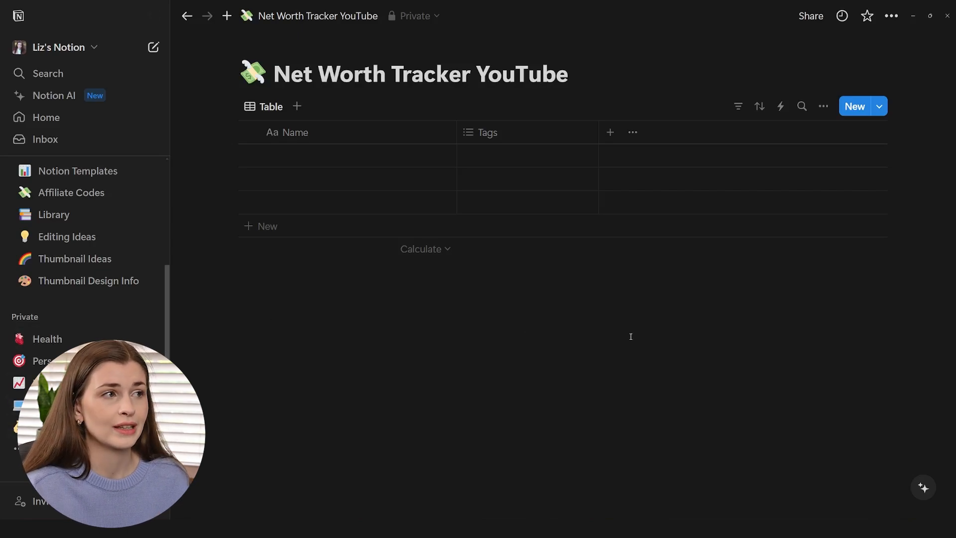
Step: Narrow the Name column and delete the Tags property from the table
drag(455, 133, 330, 134)
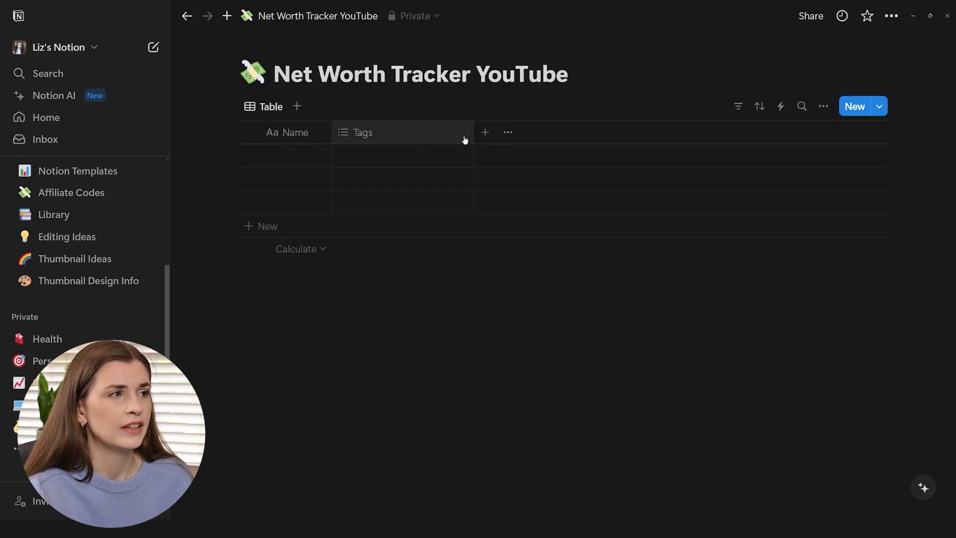
click(425, 133)
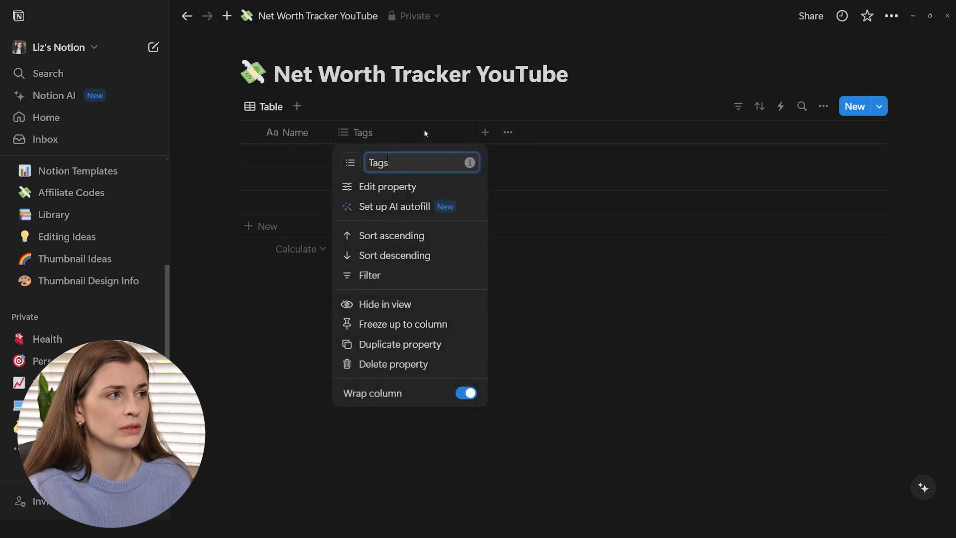
click(398, 365)
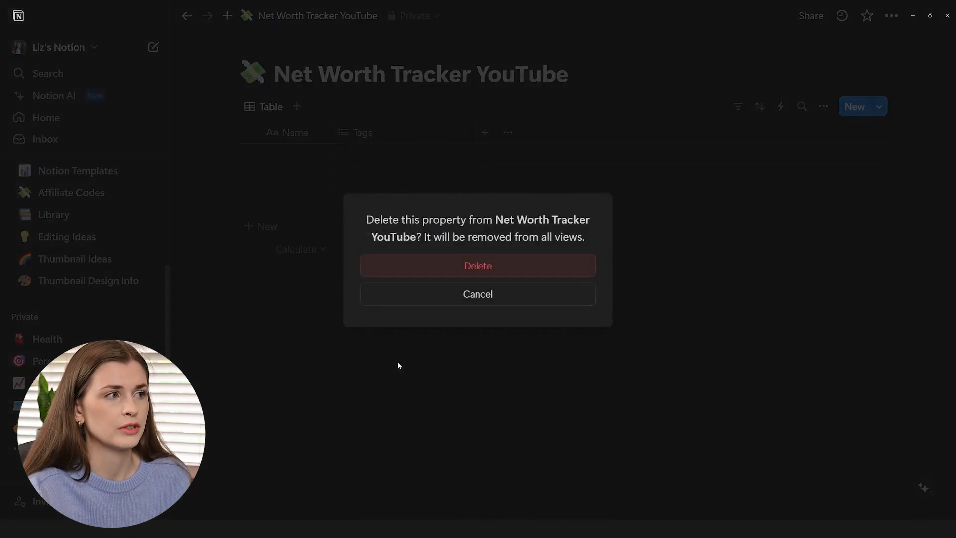
click(492, 276)
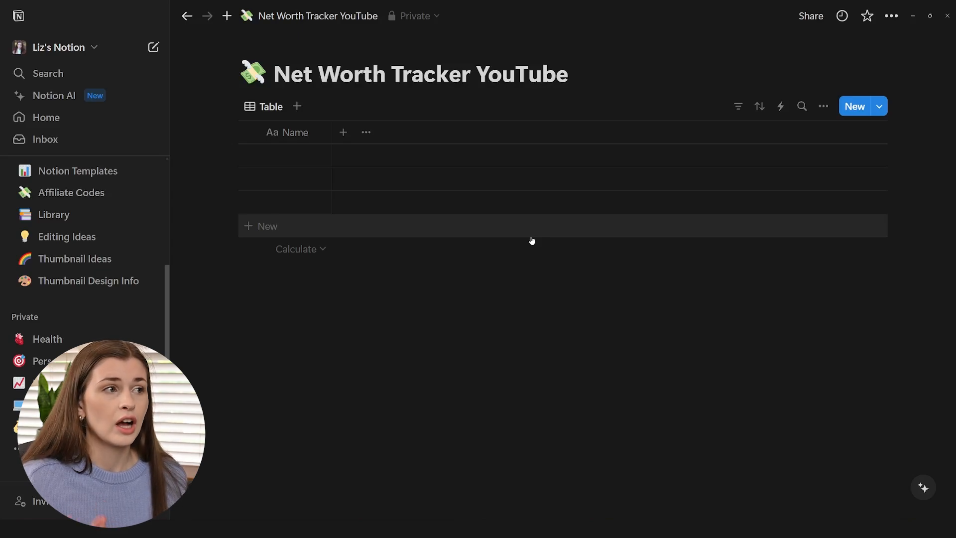
Step: Add a Select property named "Account Type" to the table, keeping its default icon
click(349, 133)
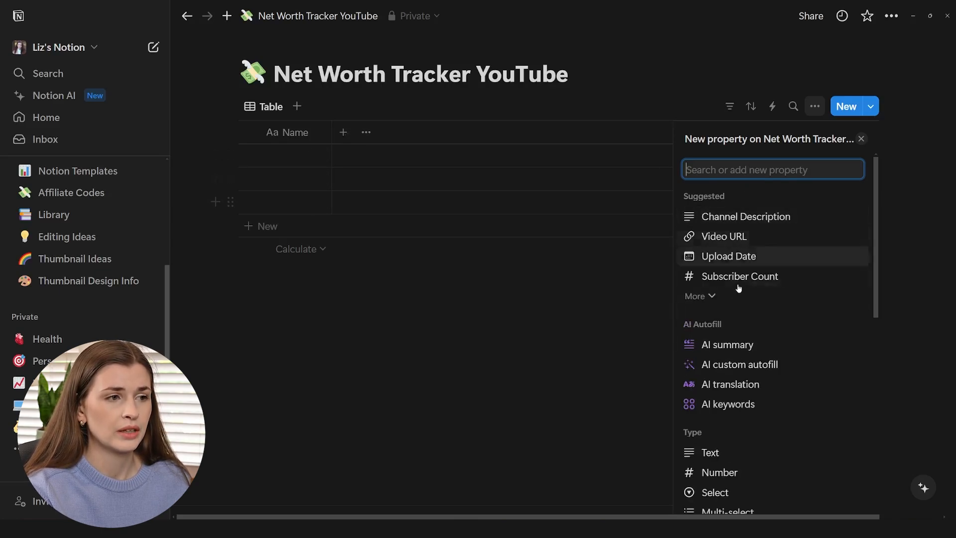
scroll(743, 299, down, 3)
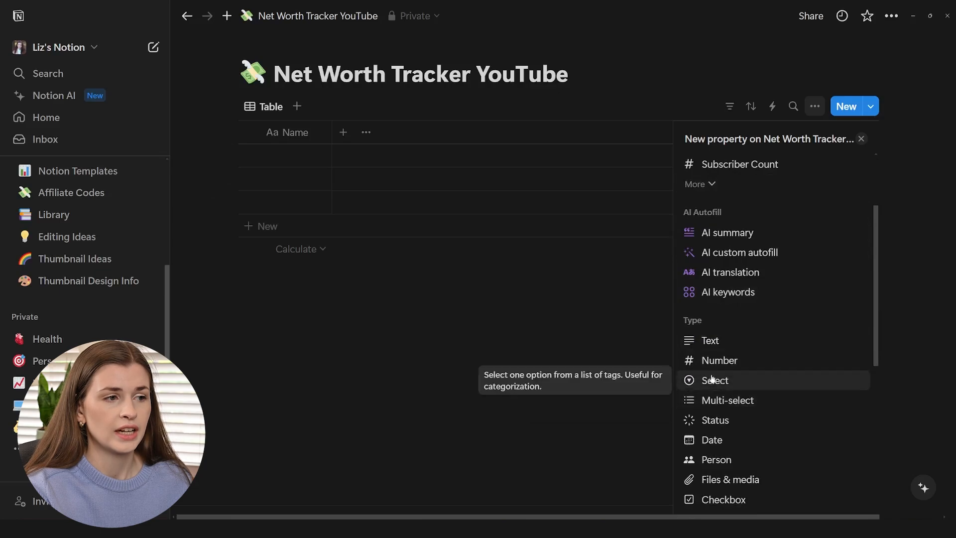
click(728, 381)
drag(738, 165, 710, 165)
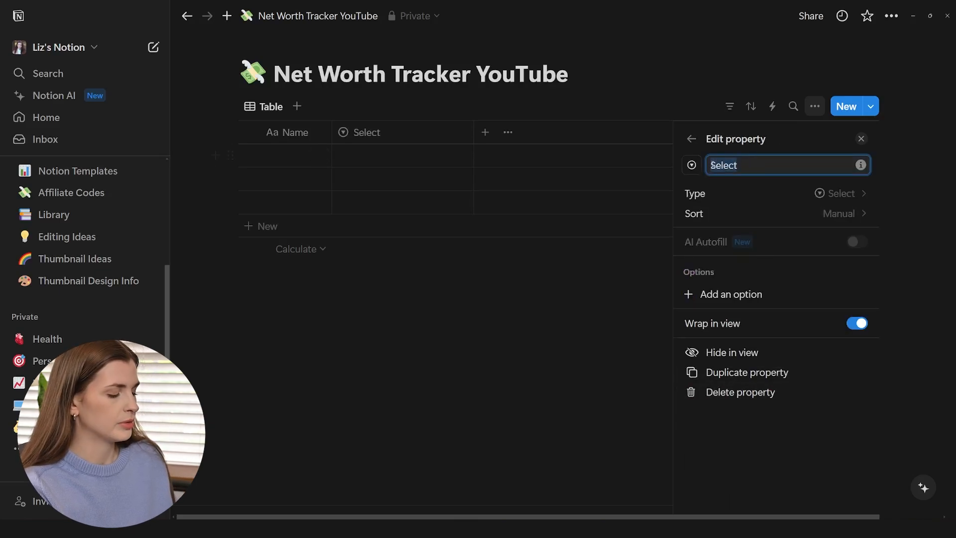
text(Accoun)
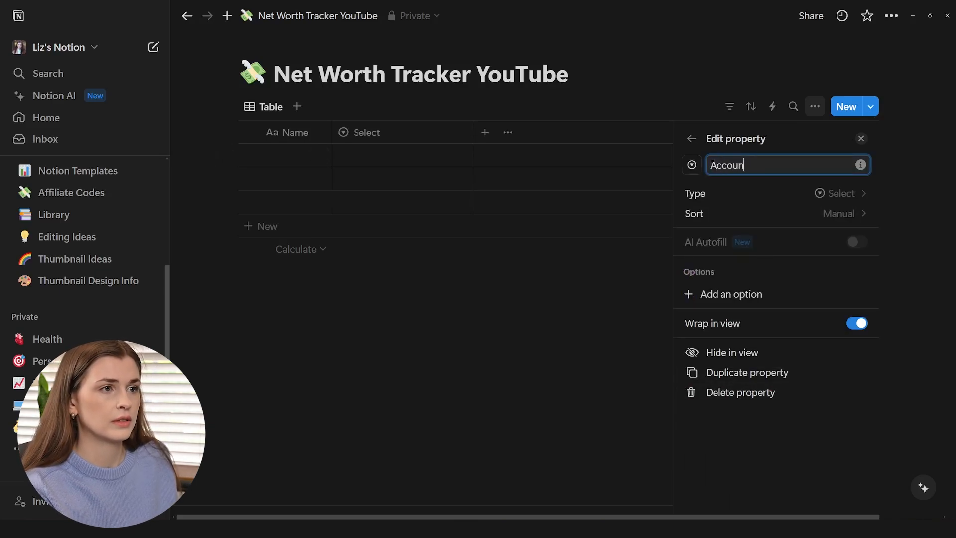
text(t Type)
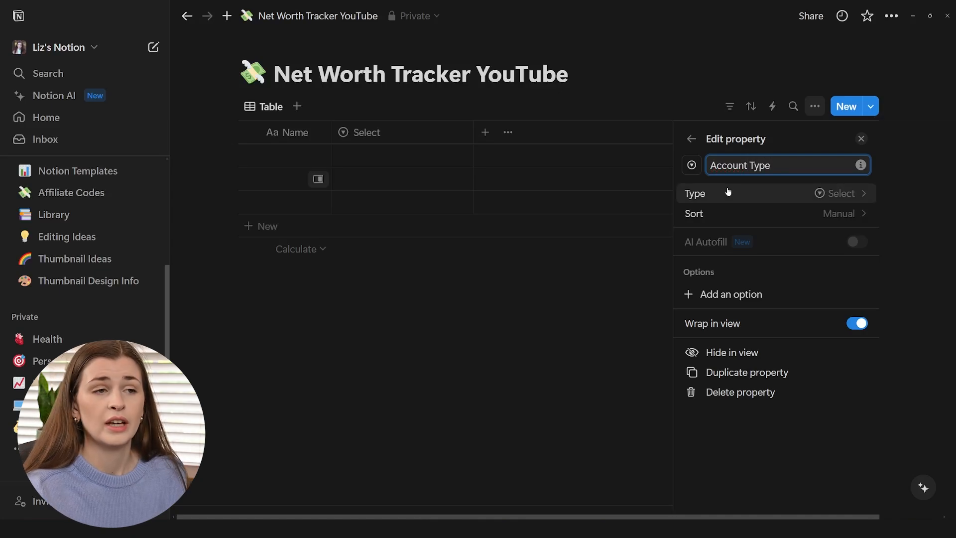
click(692, 165)
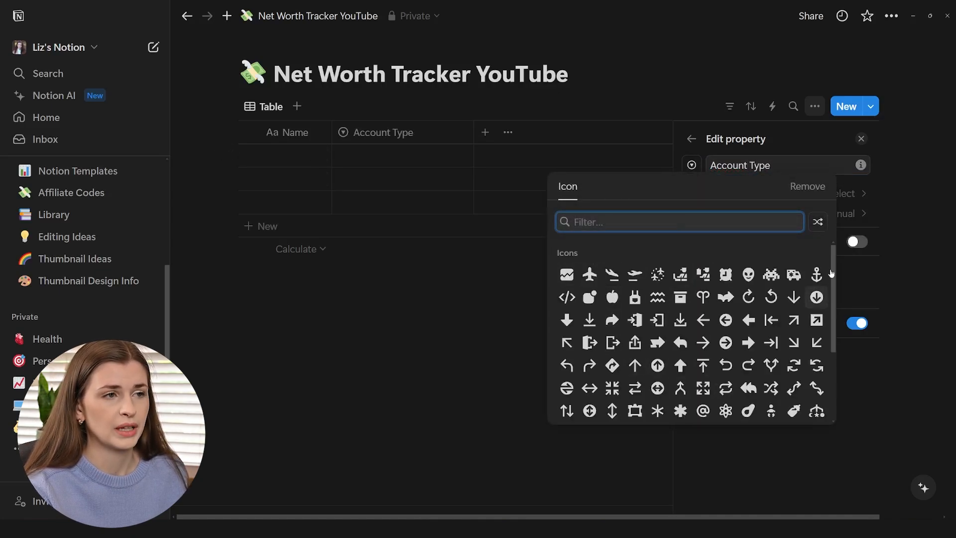
click(892, 184)
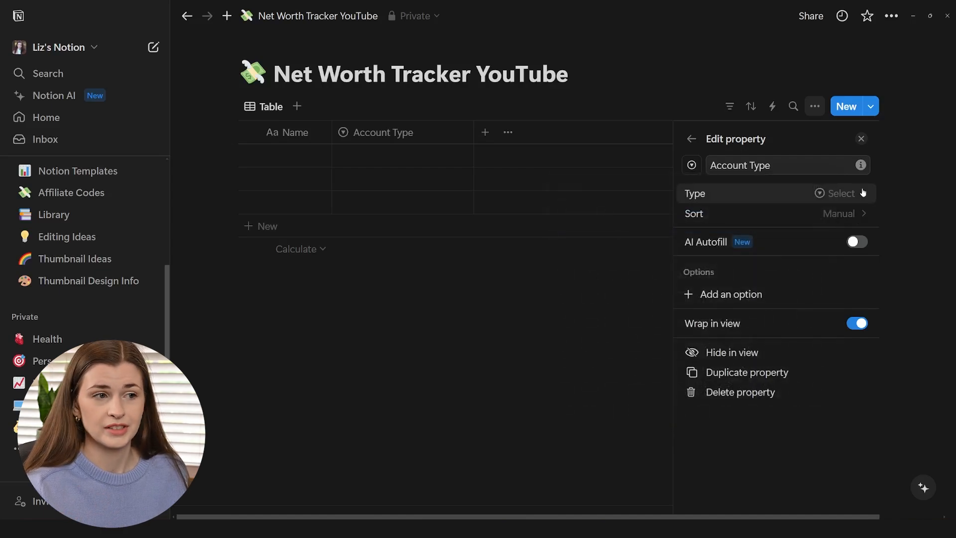
click(472, 348)
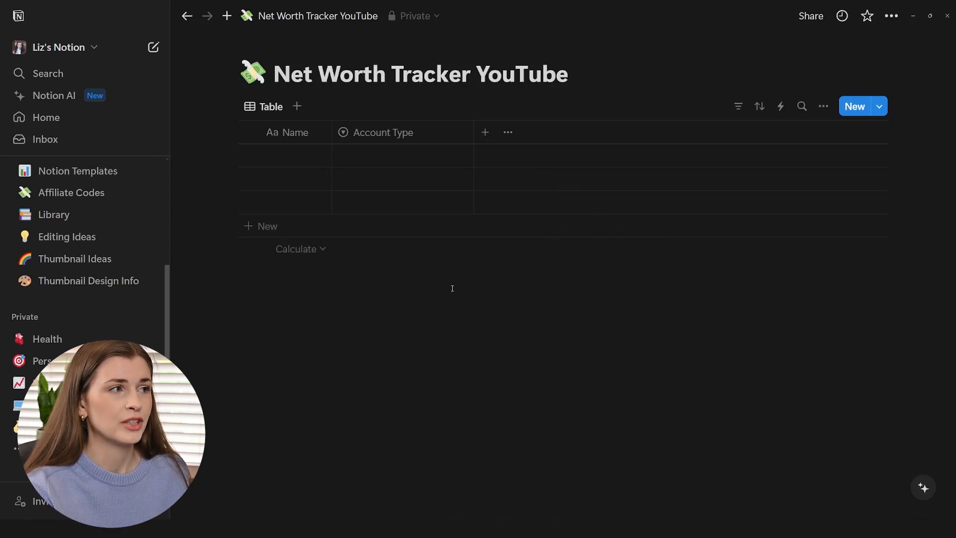
Step: Create the option "CapitalOne Checking" as the Account Type of the first row
click(389, 155)
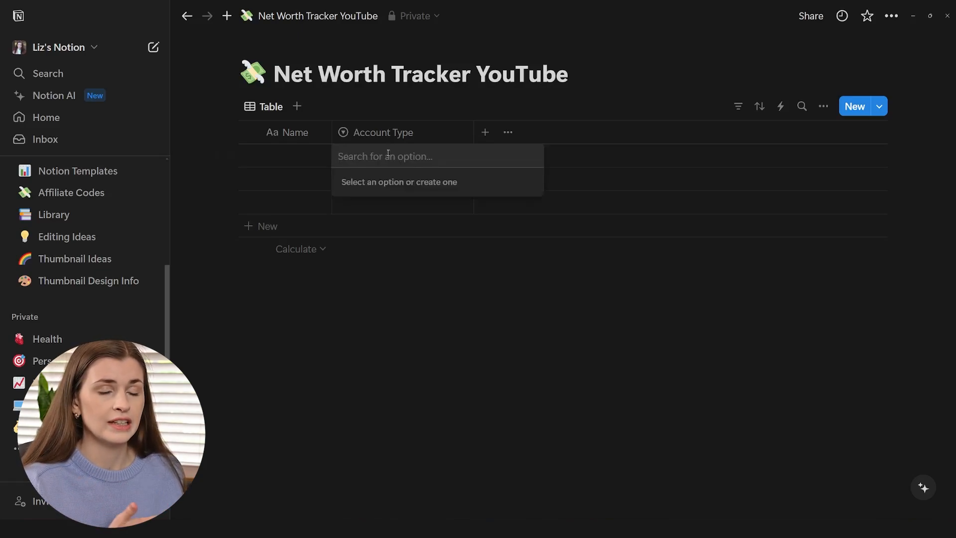
text(C)
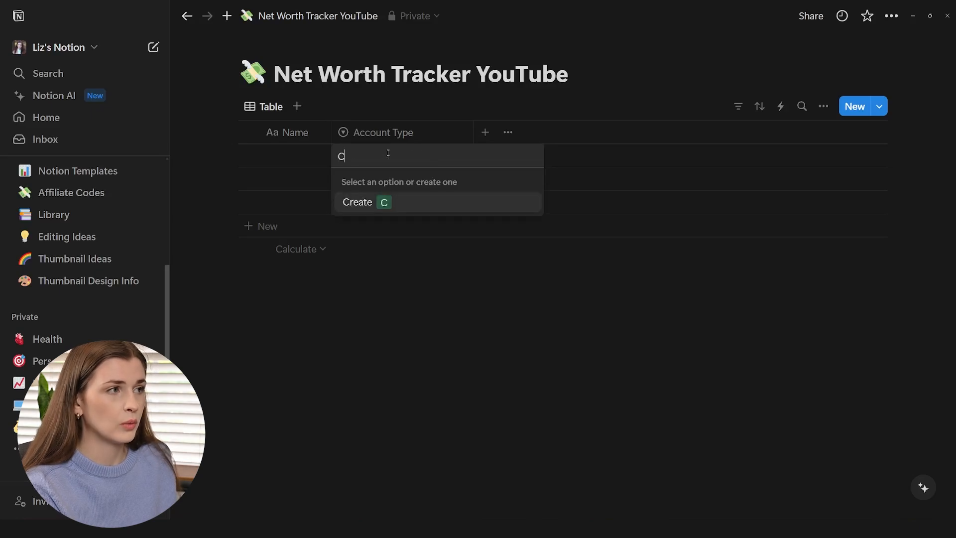
text(apital)
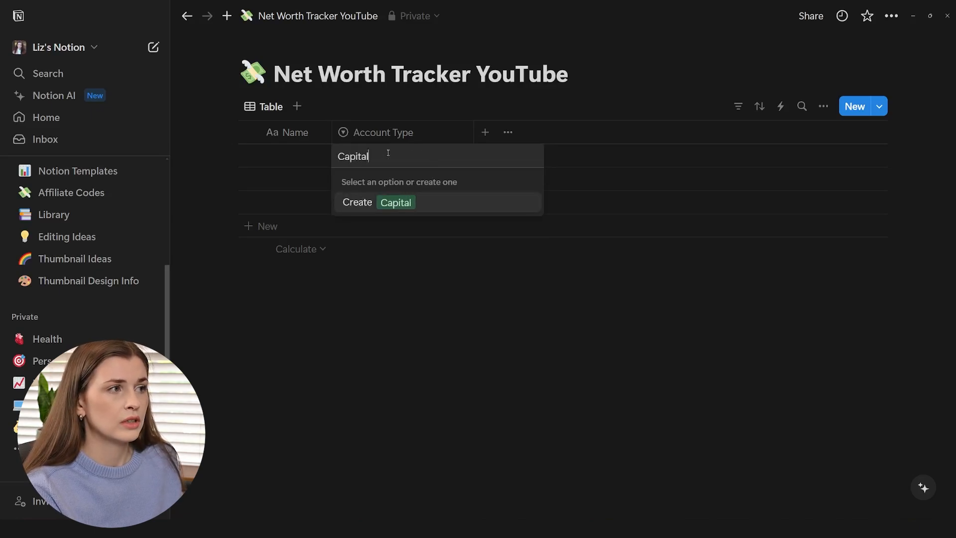
text(One Checking)
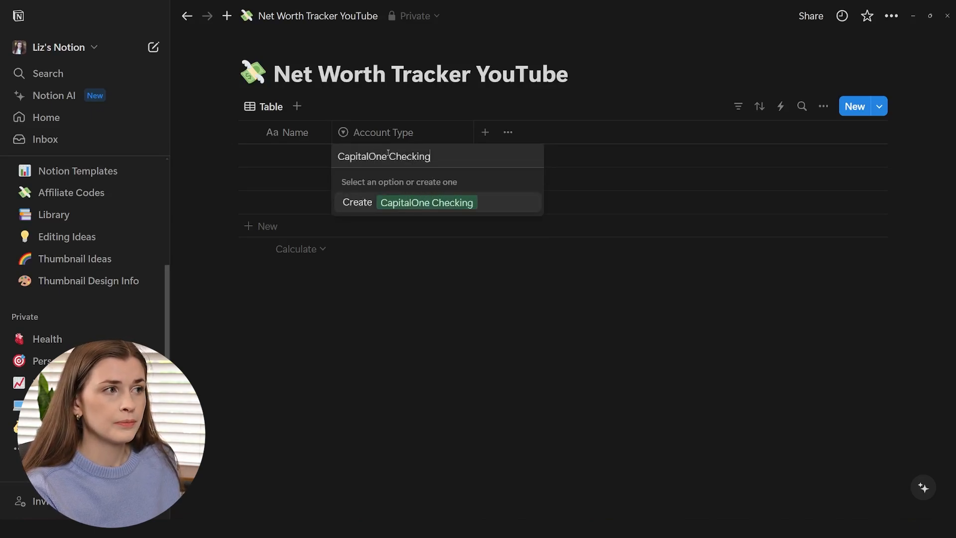
key(Return)
Step: Create the option "CapitalOne Savings" as the Account Type of the second row
click(393, 174)
text(C)
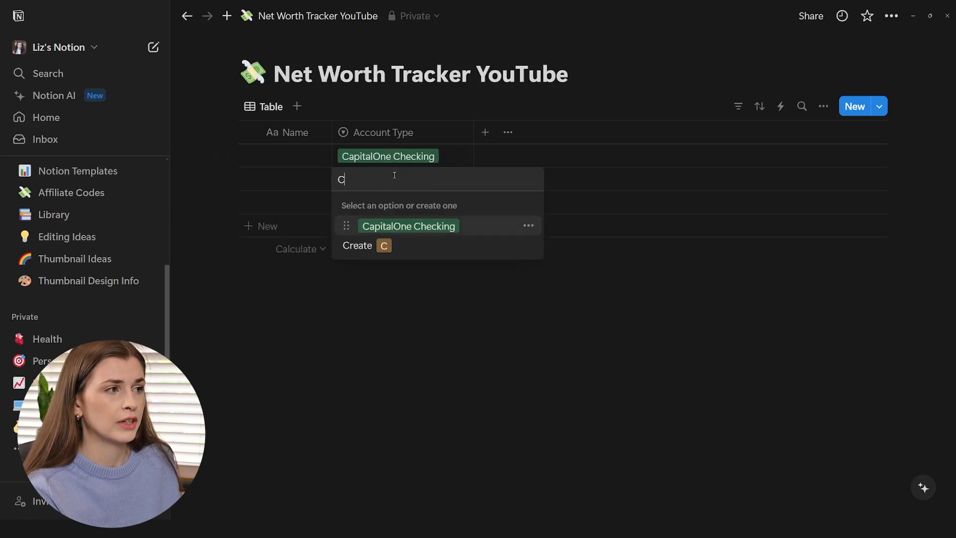
text(apitalOne S)
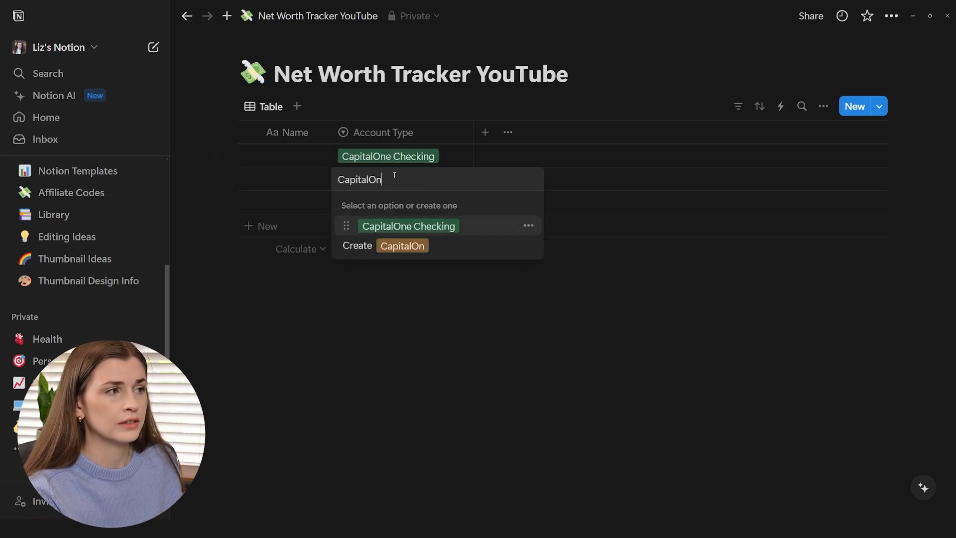
text(avings)
key(Return)
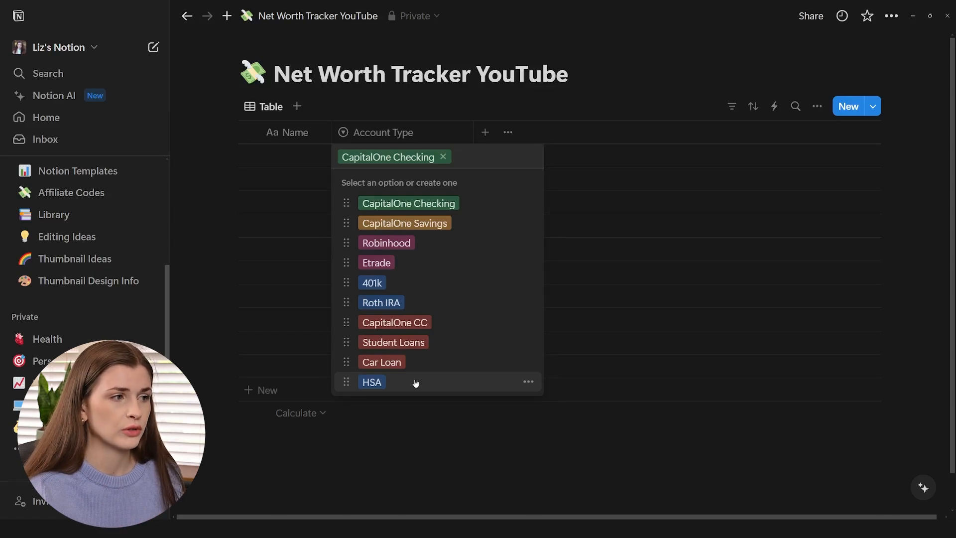
Step: Move HSA directly below Roth IRA in both the Account Type option list and the table rows
drag(347, 382, 348, 323)
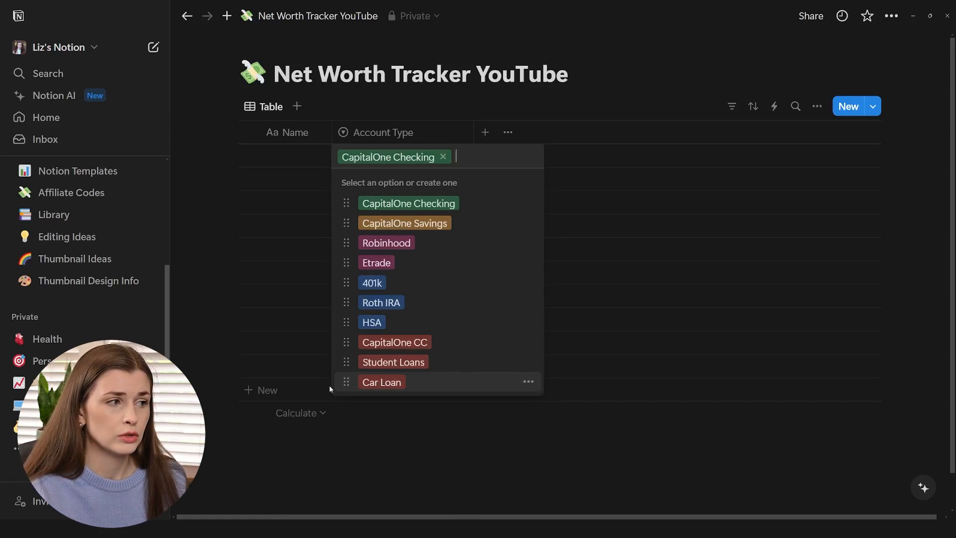
mouse_move(346, 382)
mouse_down()
mouse_move(348, 356)
mouse_move(348, 382)
mouse_up()
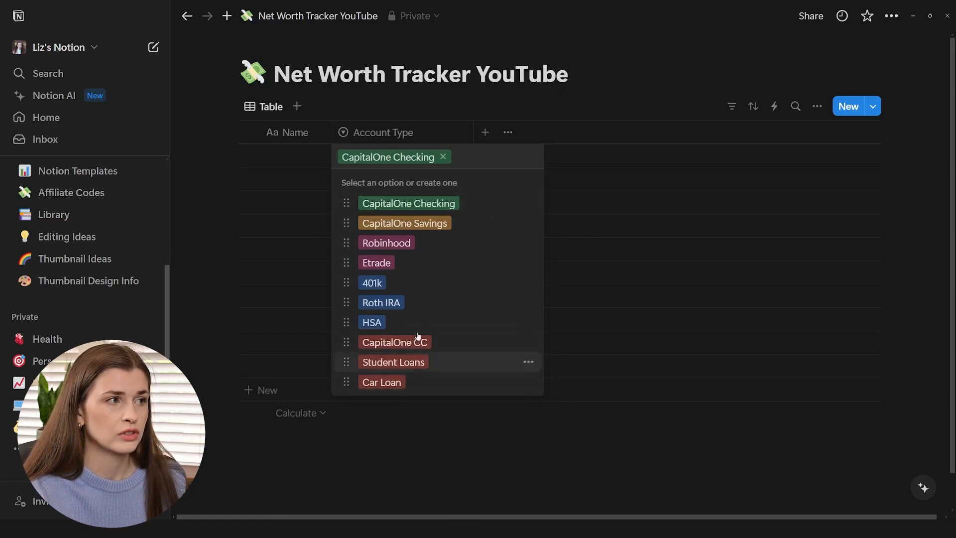
click(549, 228)
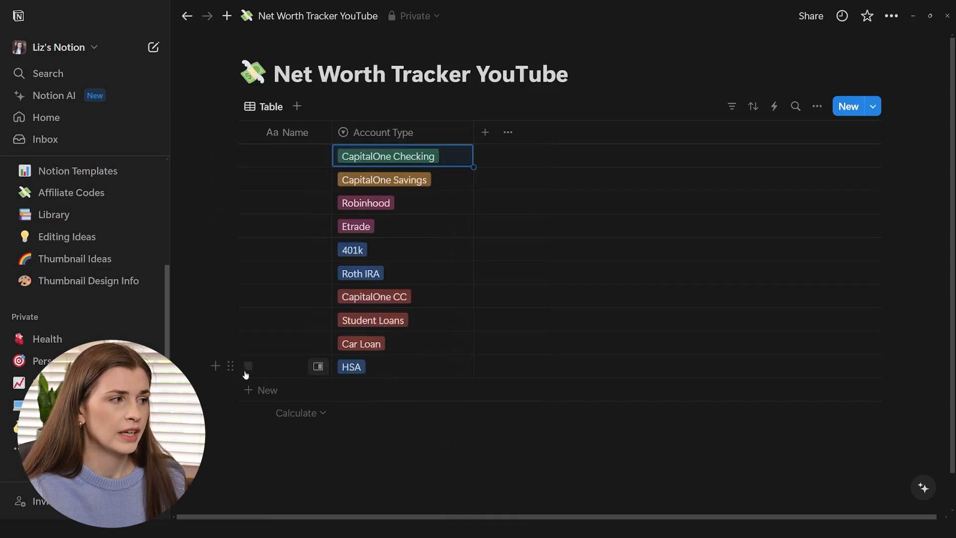
drag(230, 366, 247, 286)
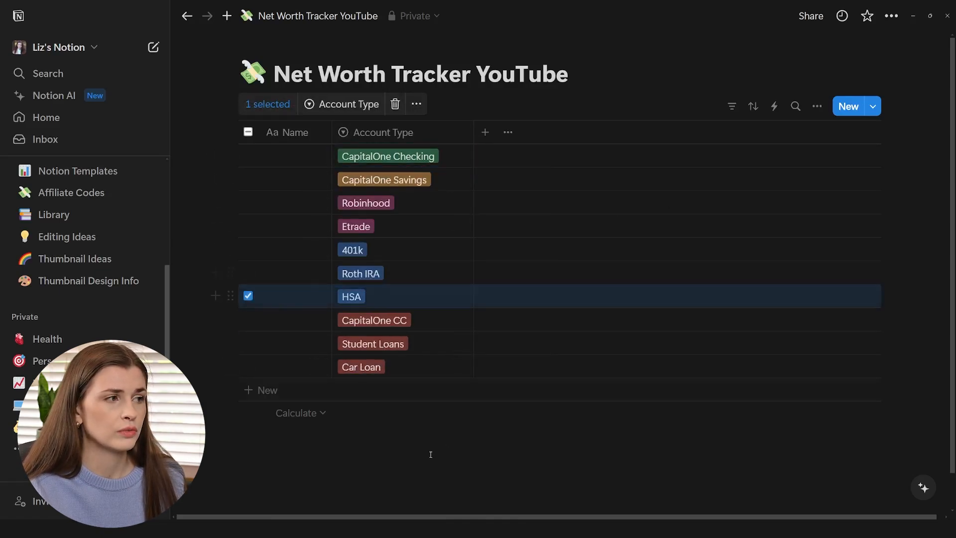
click(578, 476)
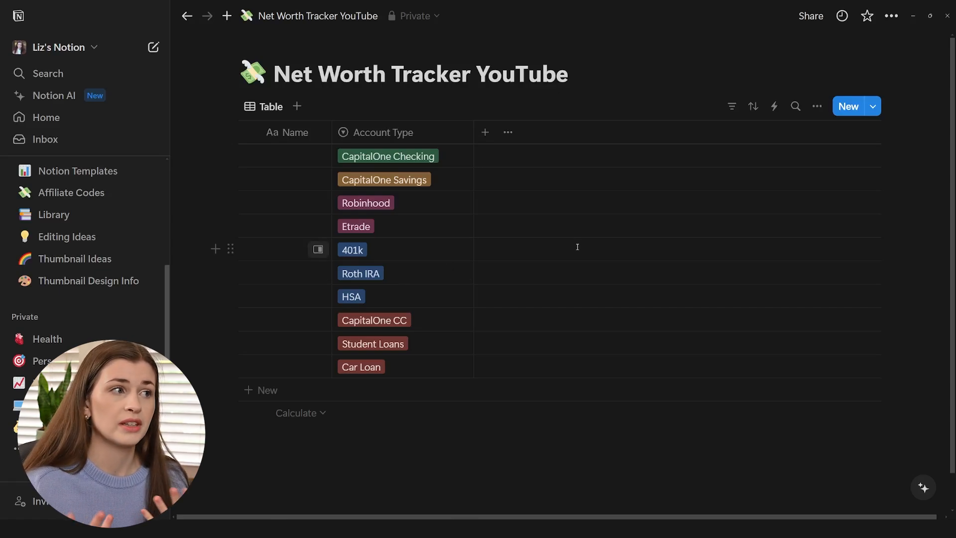
Step: Add a Number property to the table and set its number format to US Dollar
click(485, 132)
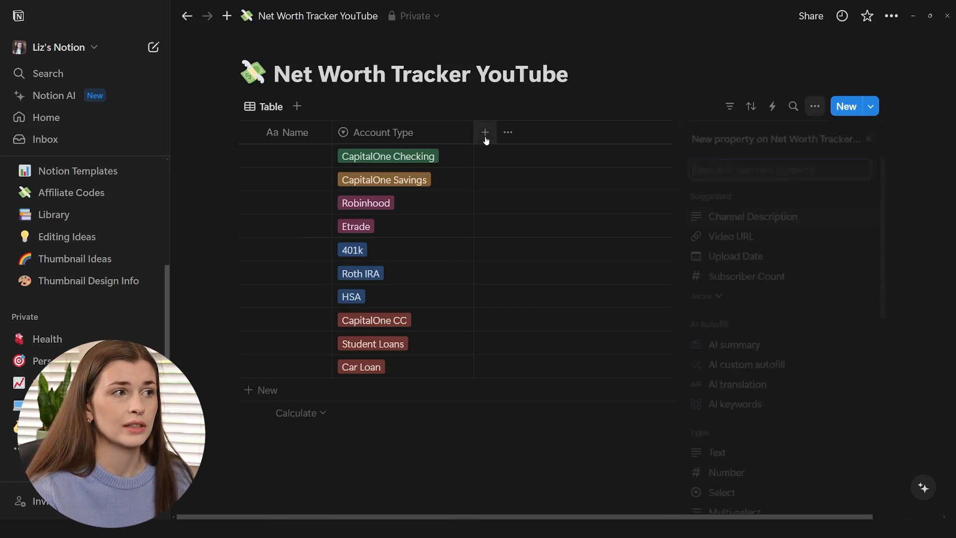
scroll(759, 444, down, 1)
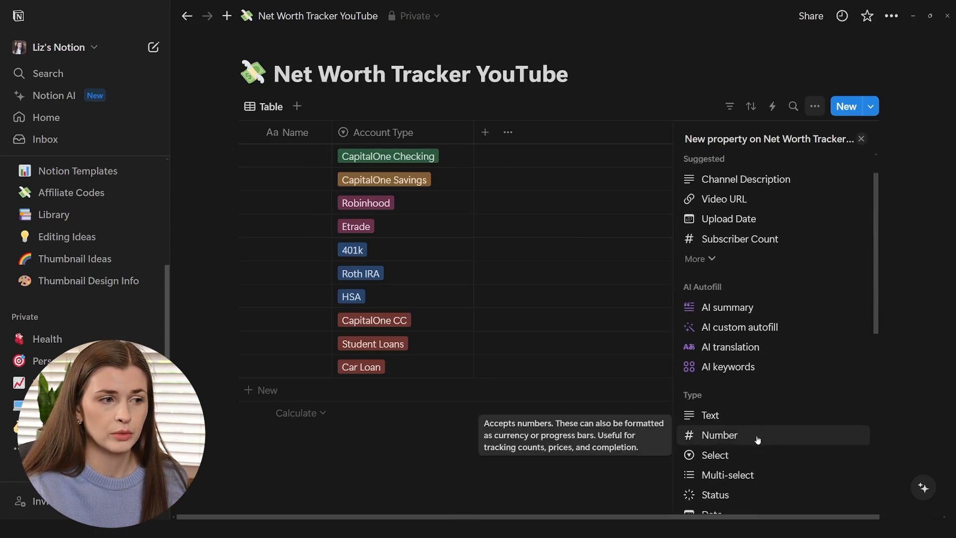
click(731, 436)
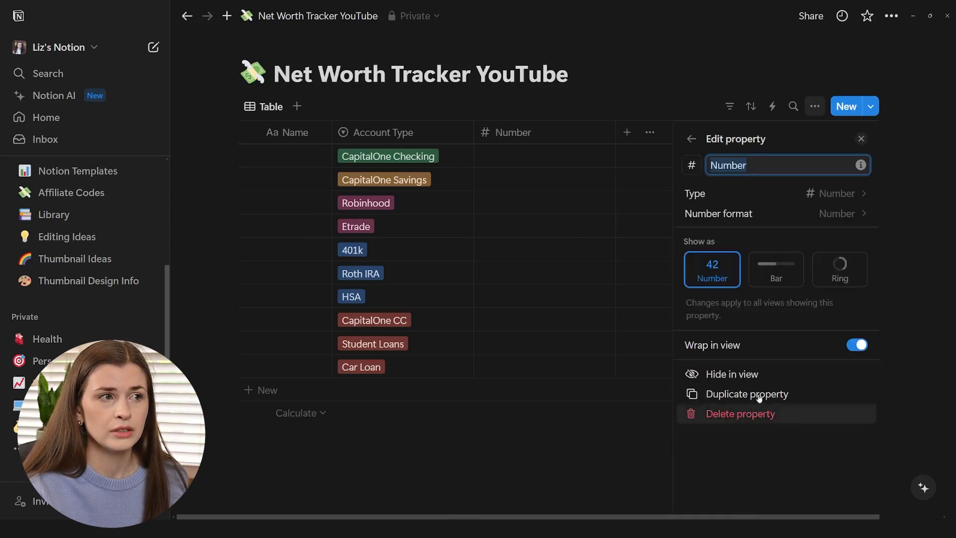
click(803, 223)
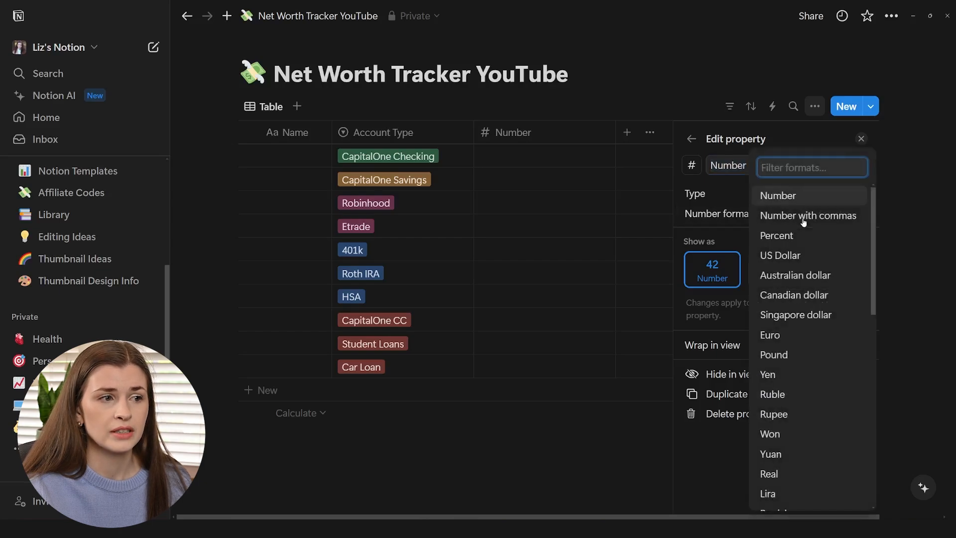
click(793, 266)
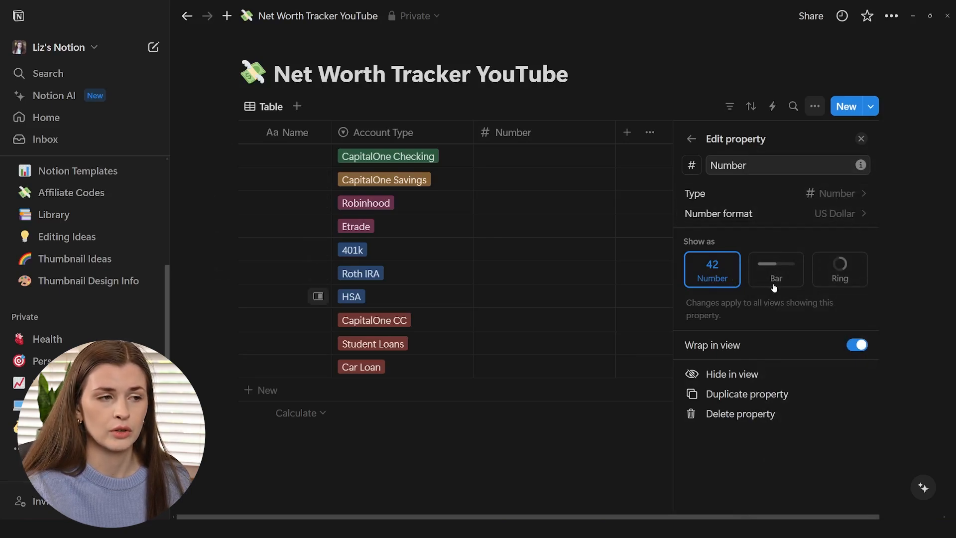
Step: Rename the new number property as "Account Balance" and close its settings
drag(749, 166, 703, 165)
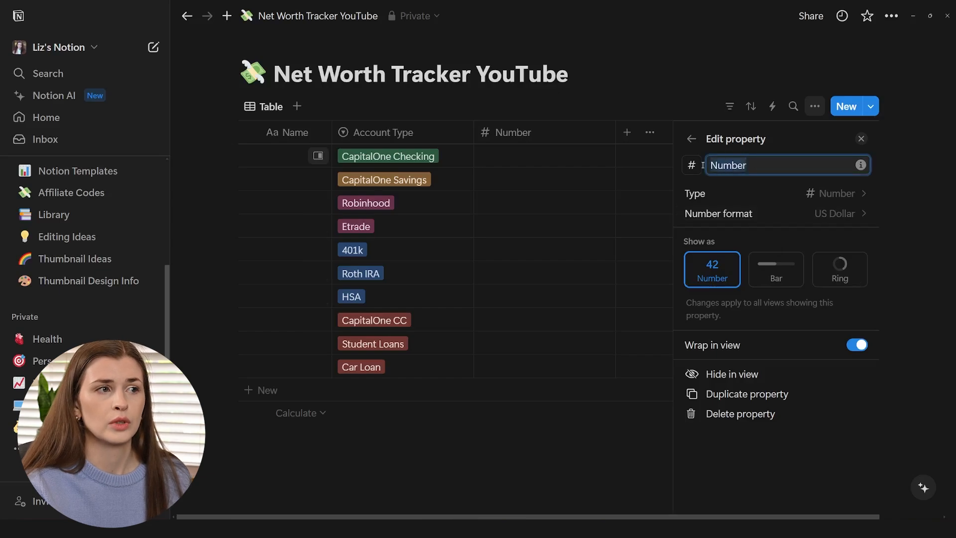
text(A)
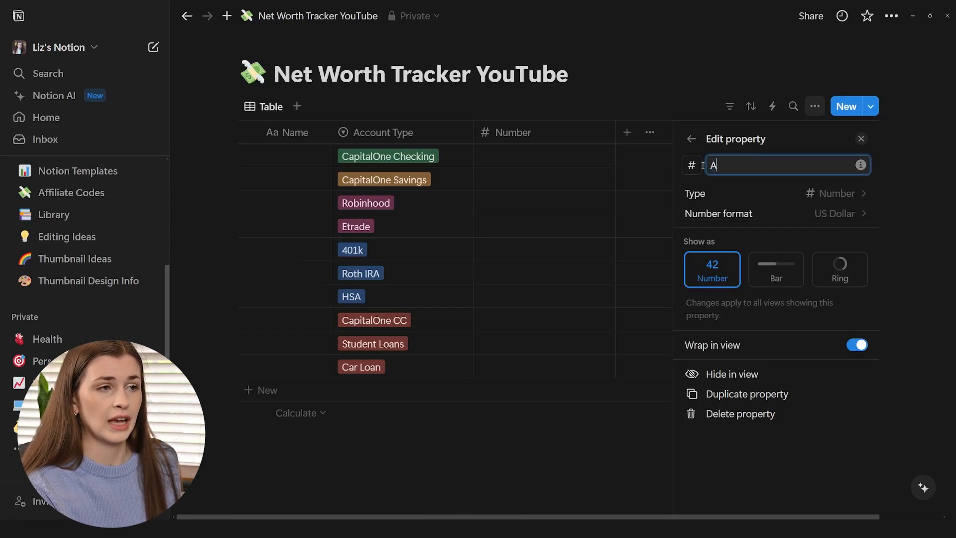
text(ccount Bala)
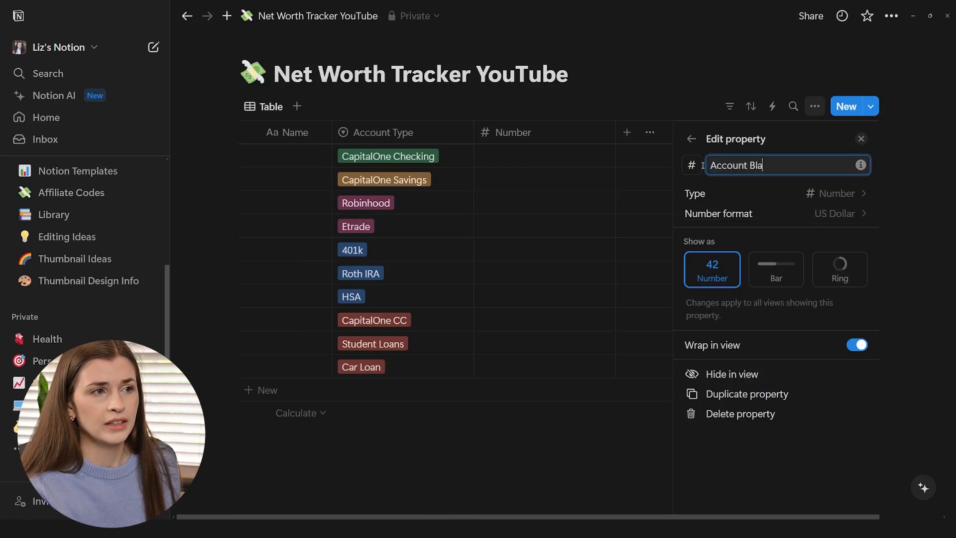
text(nce)
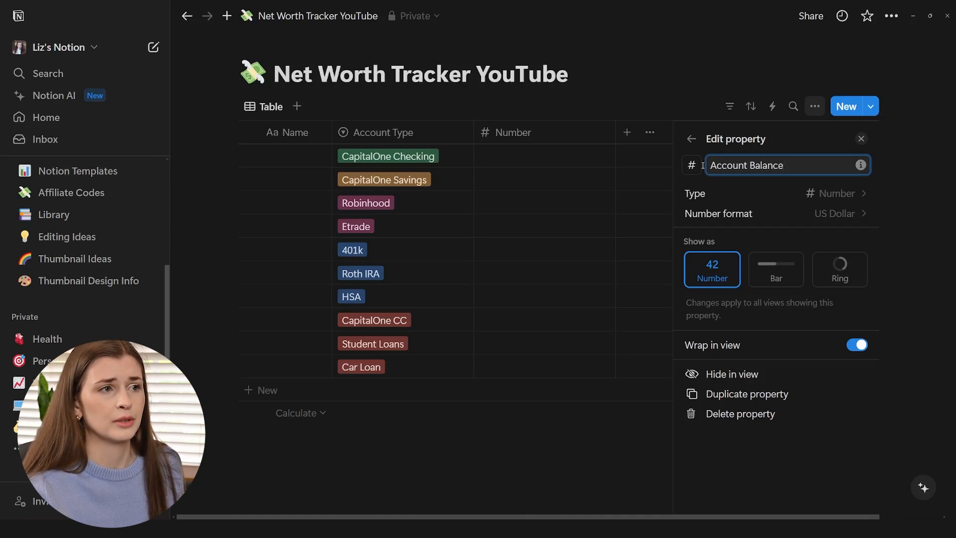
click(610, 471)
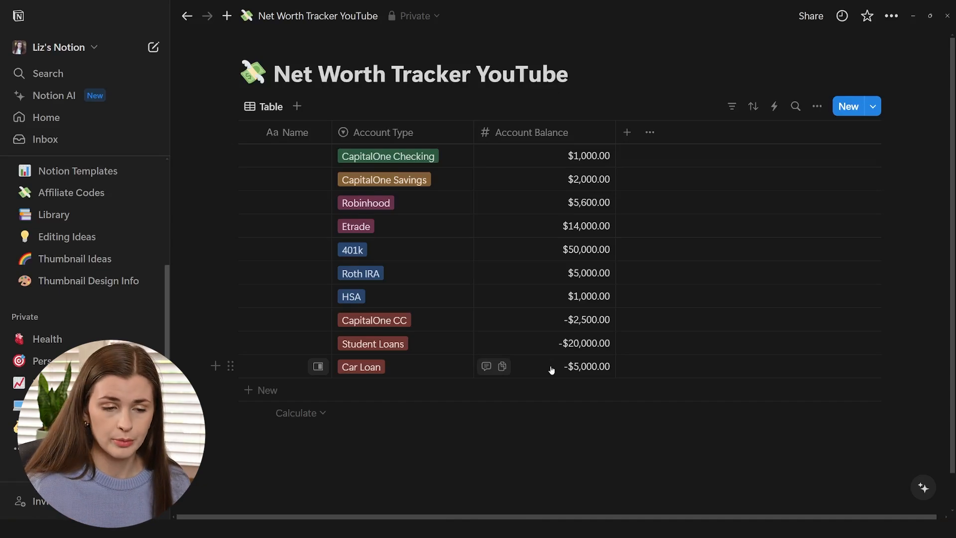
Step: Narrow the Account Balance column slightly and add a Date property after it, keeping the default name
drag(616, 132, 589, 138)
click(598, 132)
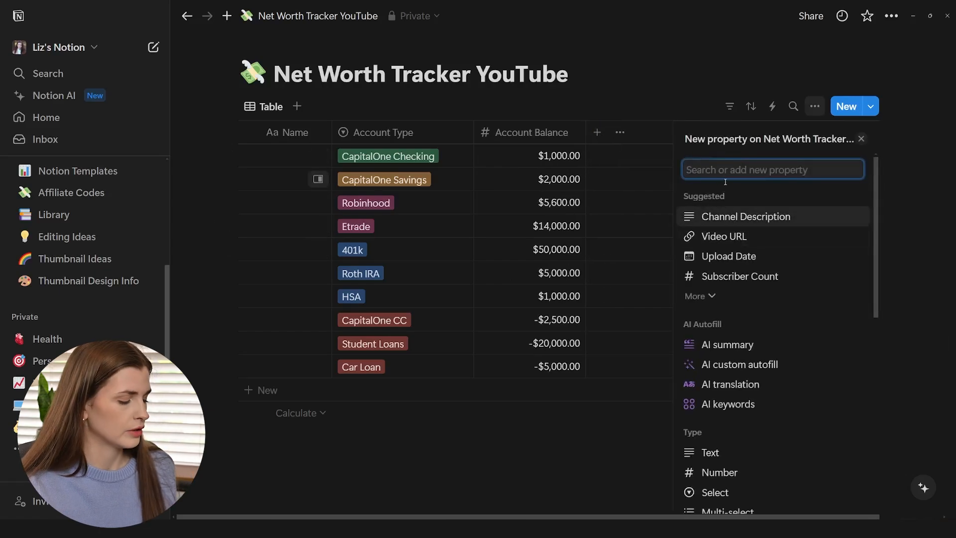
text(date)
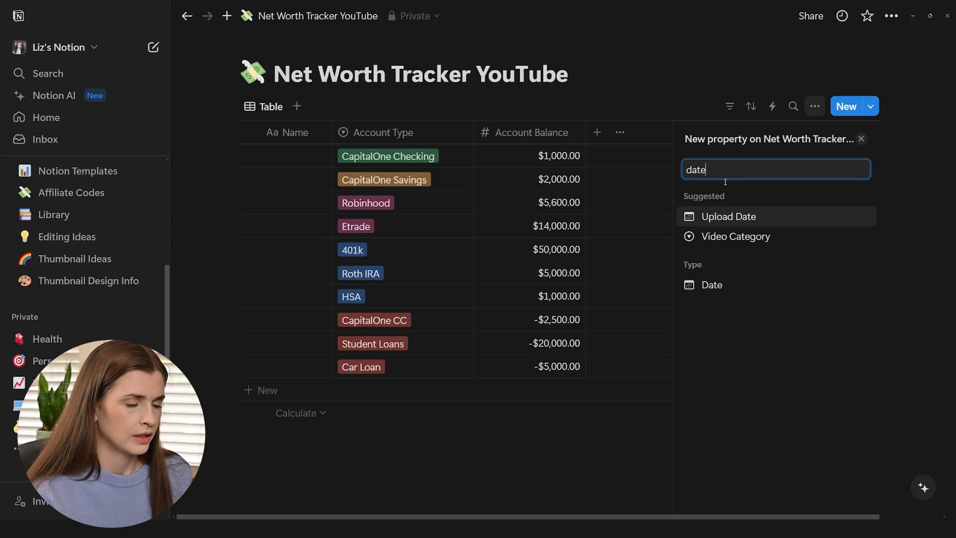
click(722, 285)
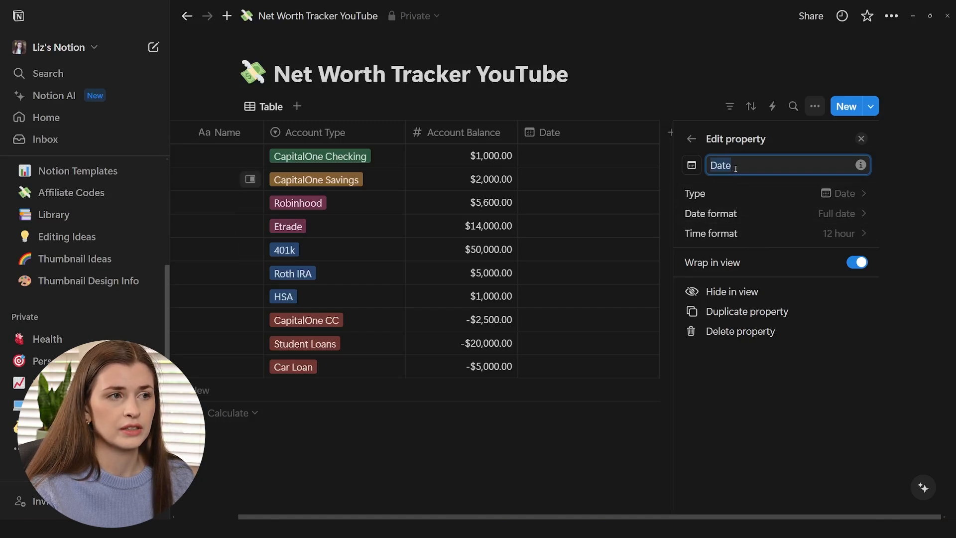
Step: Set the first row's Date to September 15, 2024 and fill it down to all rows through Car Loan
click(626, 162)
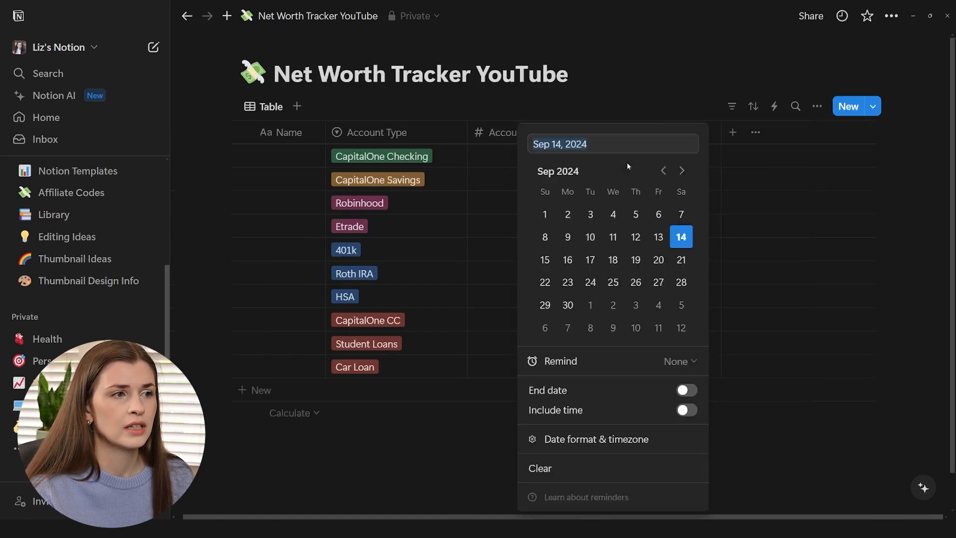
click(544, 261)
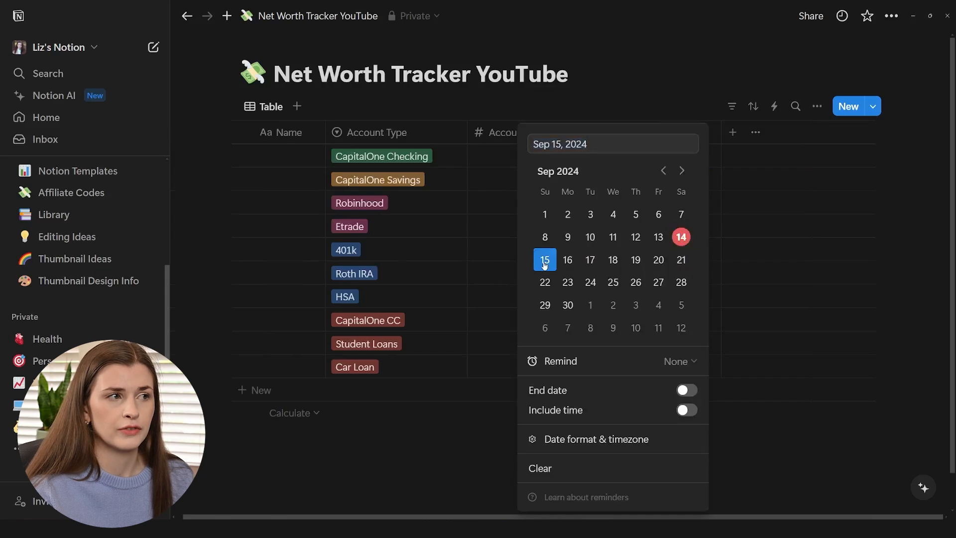
click(707, 241)
drag(670, 156, 641, 363)
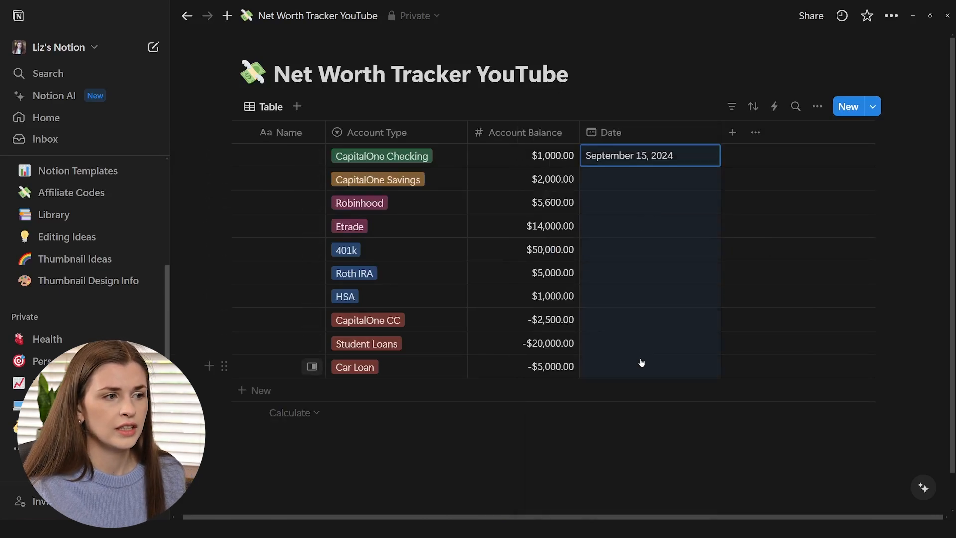
key(ctrl+d)
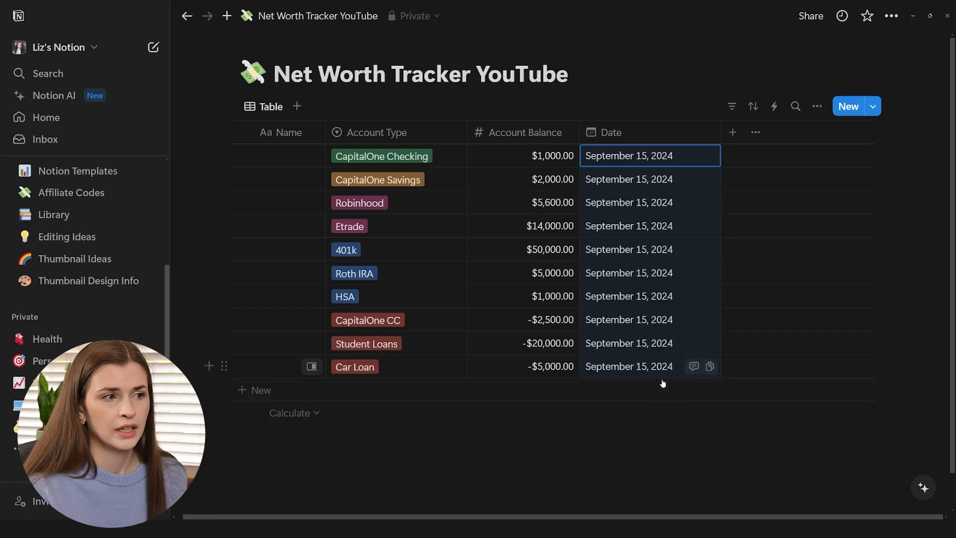
click(792, 455)
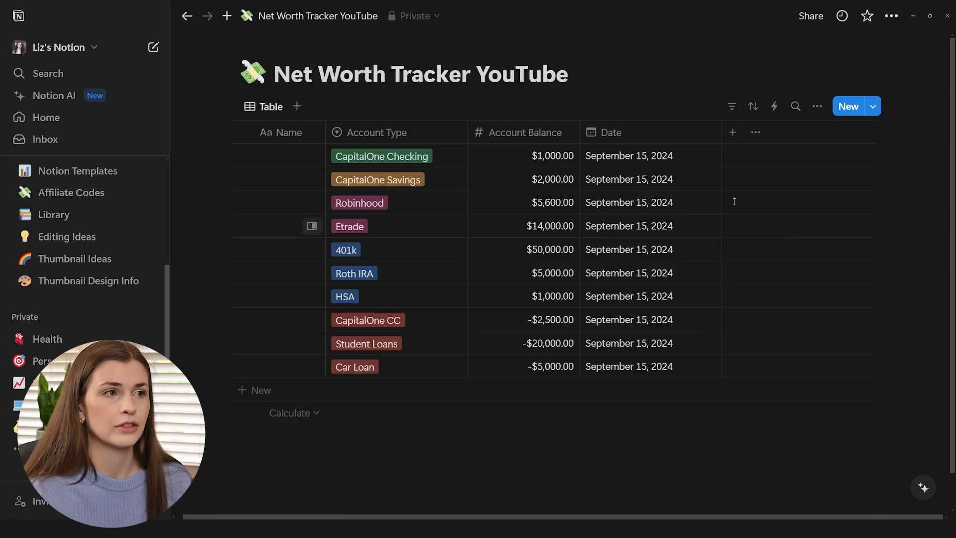
Step: Add a Select property named "Month" after the Date column
click(733, 132)
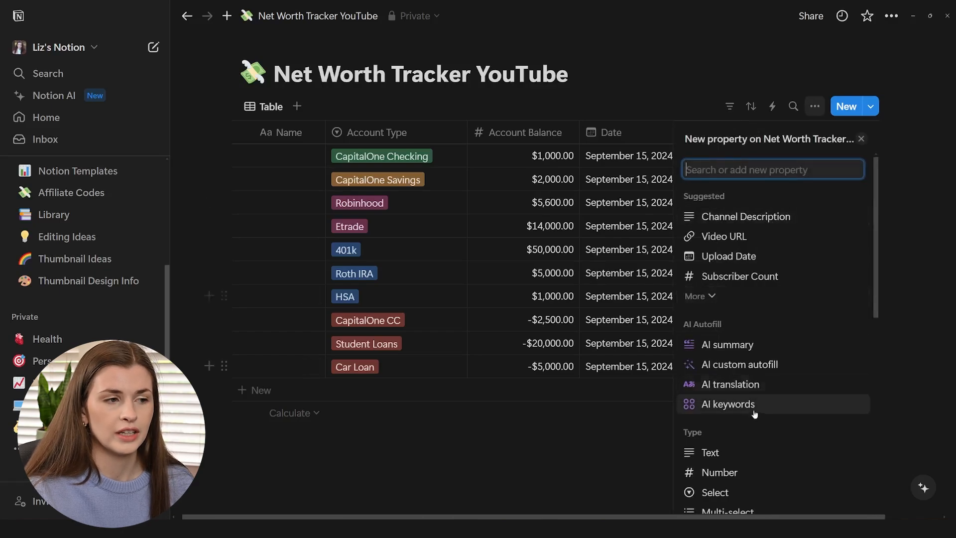
scroll(755, 412, down, 3)
click(738, 358)
text(Month)
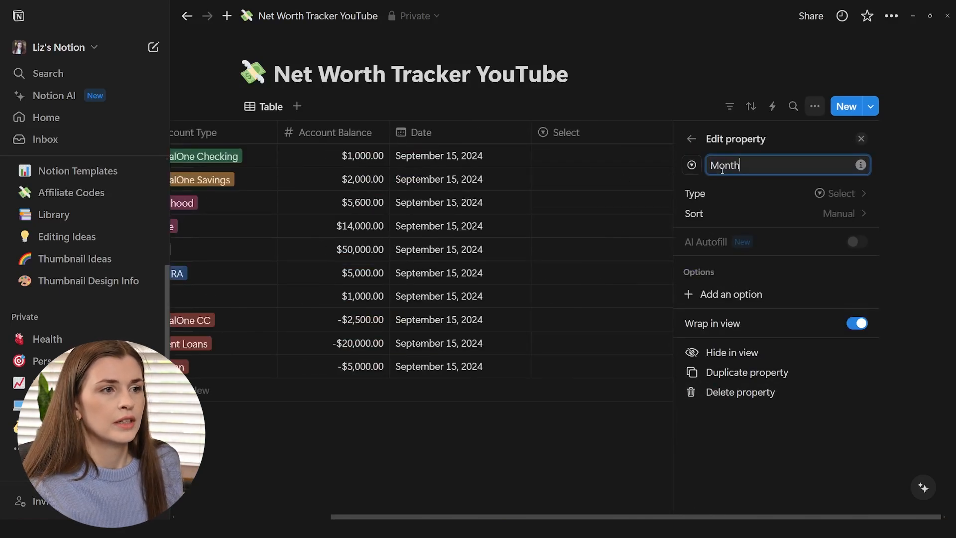
click(646, 134)
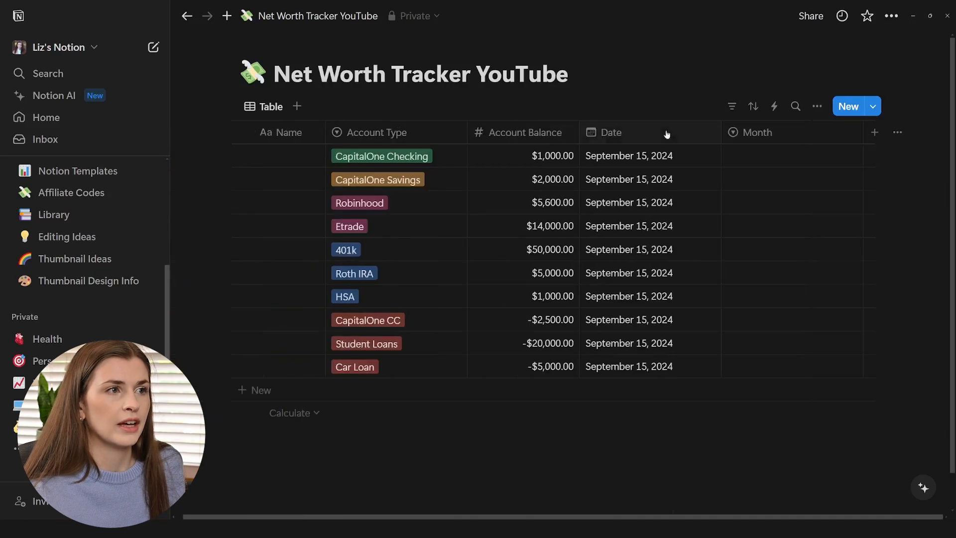
Step: Add another Select property named "Year" after the Month column
click(874, 134)
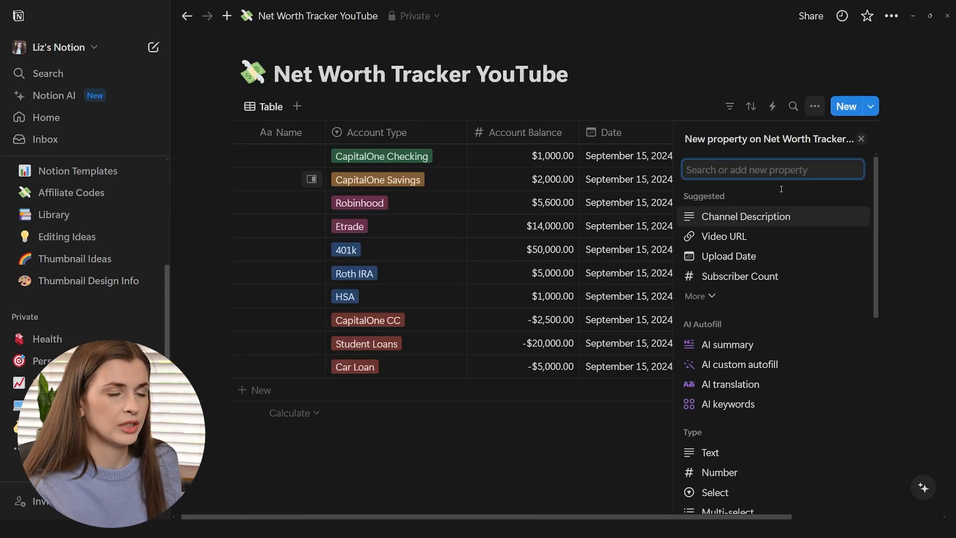
text(sele)
click(762, 216)
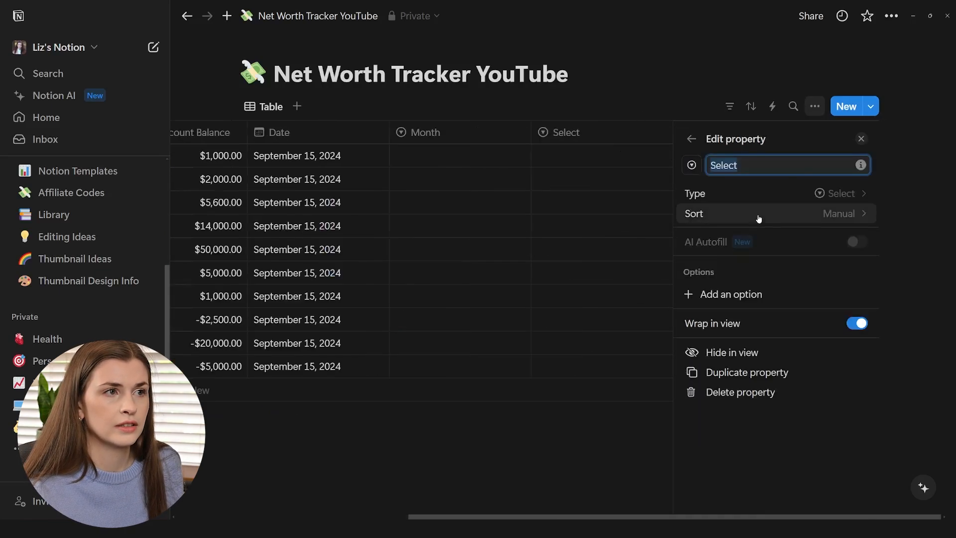
drag(748, 165, 707, 166)
text(Year)
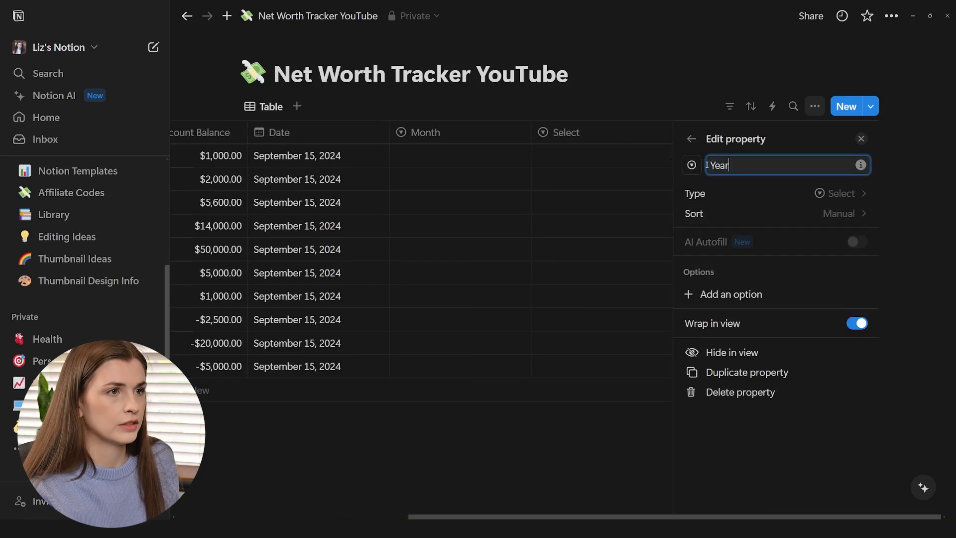
click(606, 167)
key(Escape)
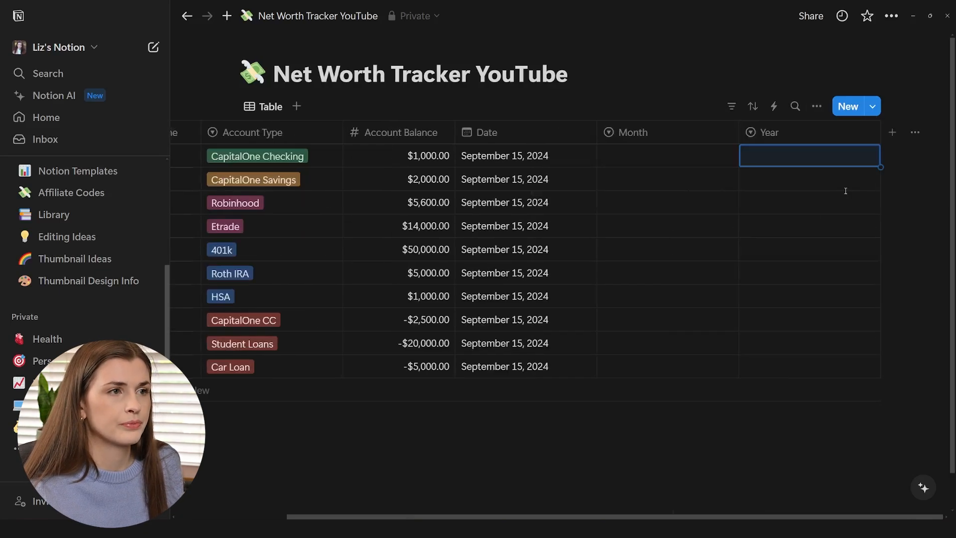
Step: Create the options "September" for Month and "2024" for Year in the CapitalOne Checking row
click(656, 153)
text(September)
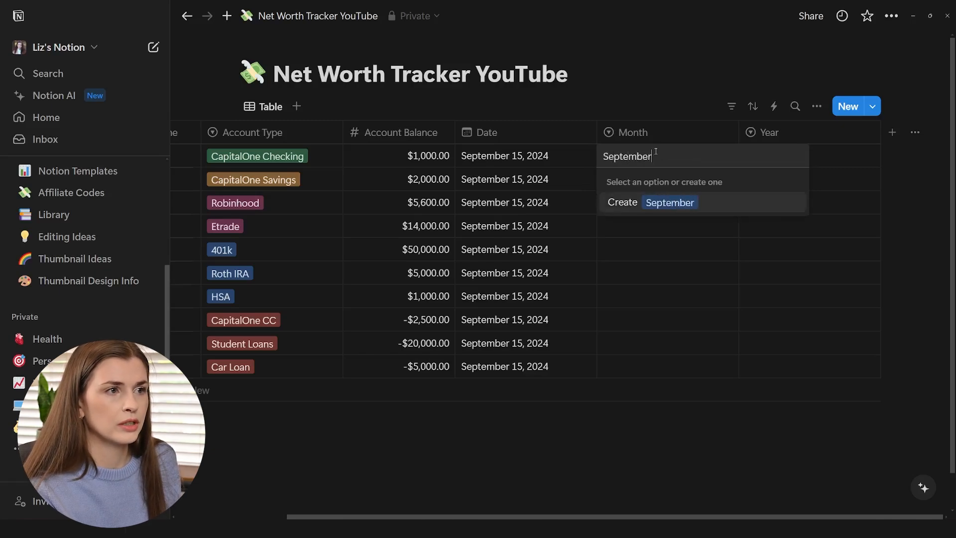
key(Return)
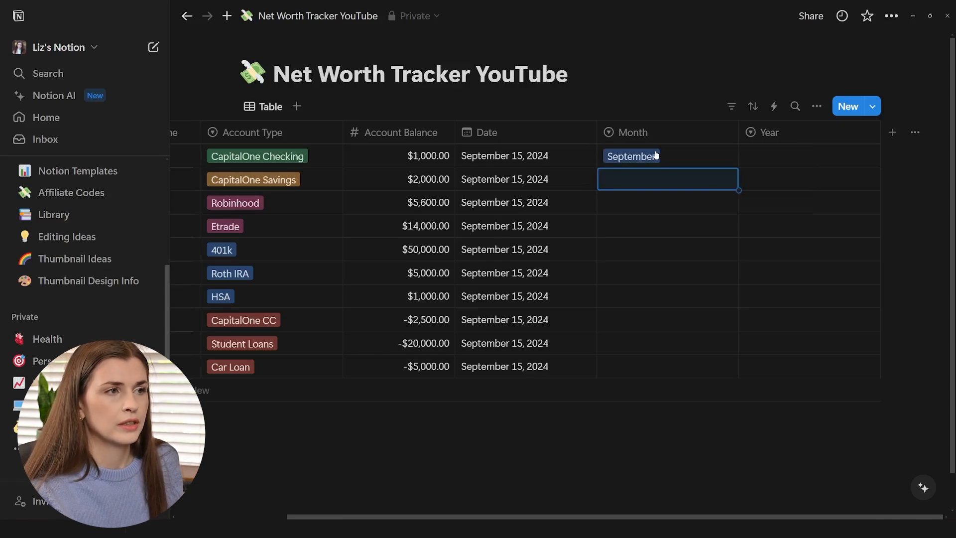
click(791, 158)
text(2024)
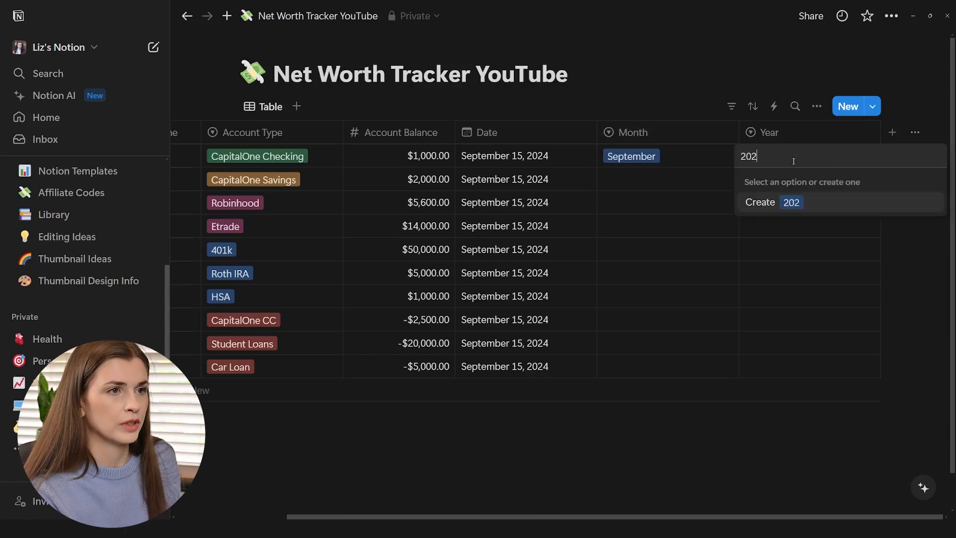
key(Return)
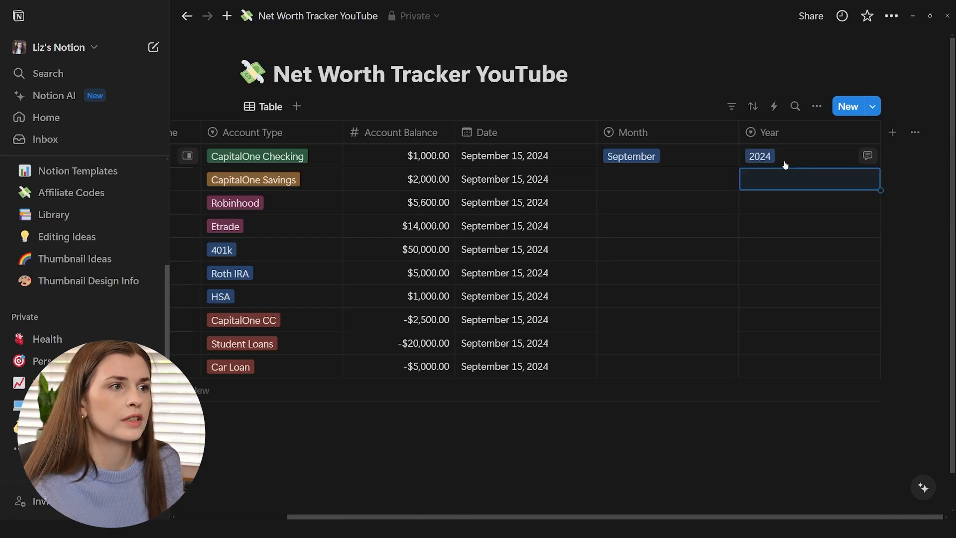
Step: Change the color of the September option in the Month property to Yellow
click(680, 160)
click(794, 203)
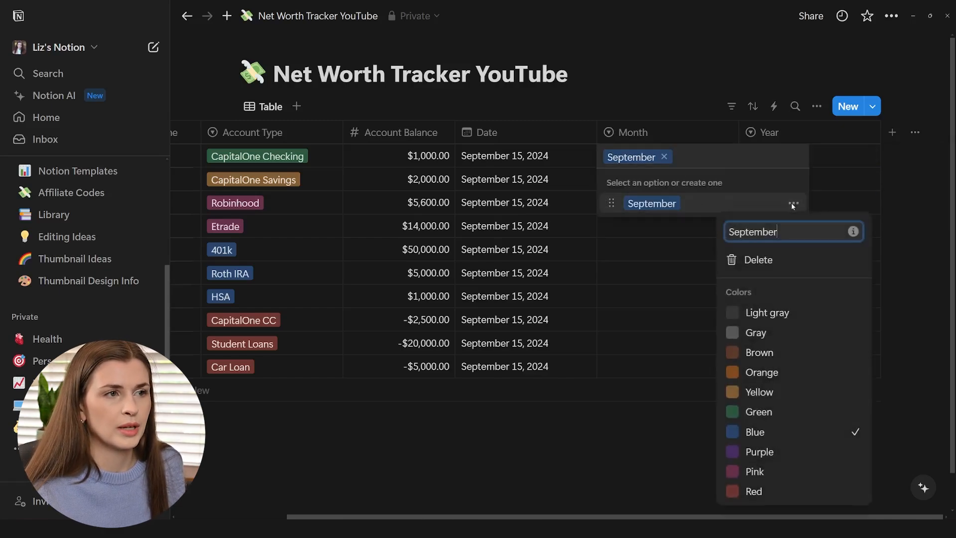
click(775, 394)
key(Escape)
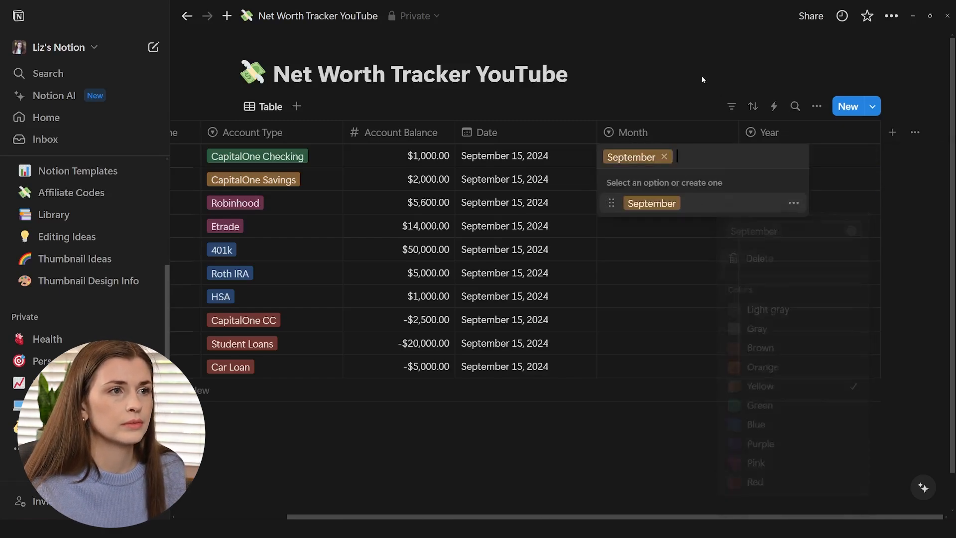
key(Escape)
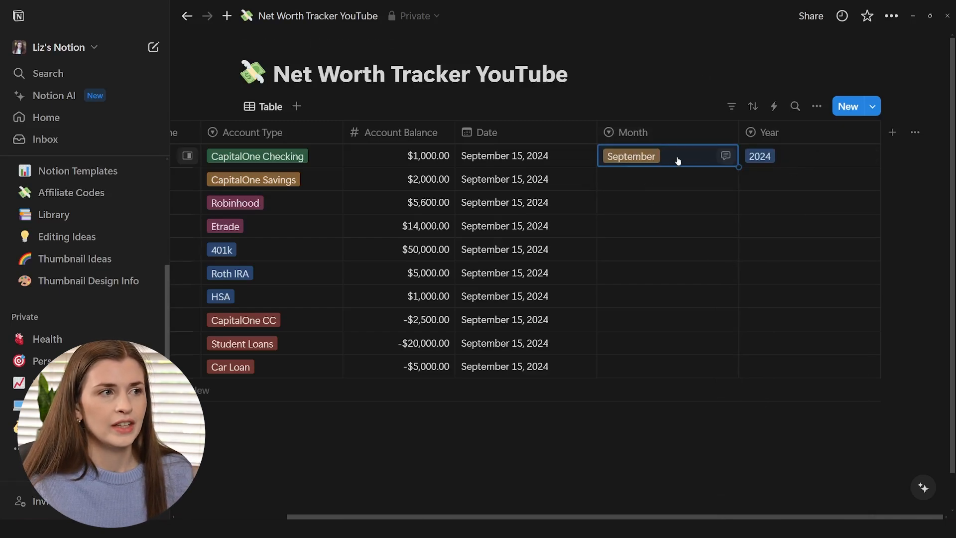
Step: Fill the first row's September and 2024 values down the Month and Year columns through the Car Loan row
drag(678, 161, 675, 366)
key(ctrl+d)
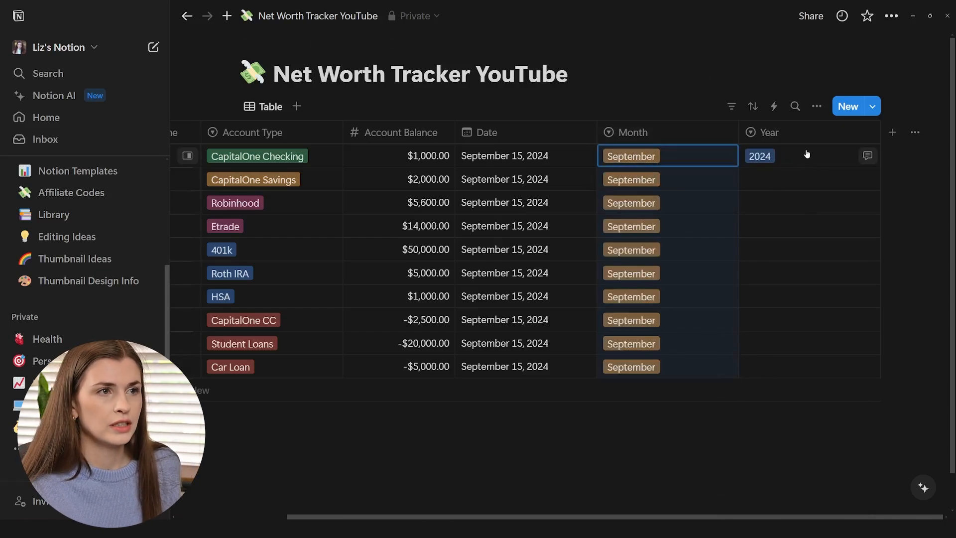
drag(806, 155, 793, 365)
key(ctrl+d)
click(769, 458)
Step: Add two rows below Car Loan with the account types CapitalOne Checking and CapitalOne Savings
scroll(766, 449, left, 3)
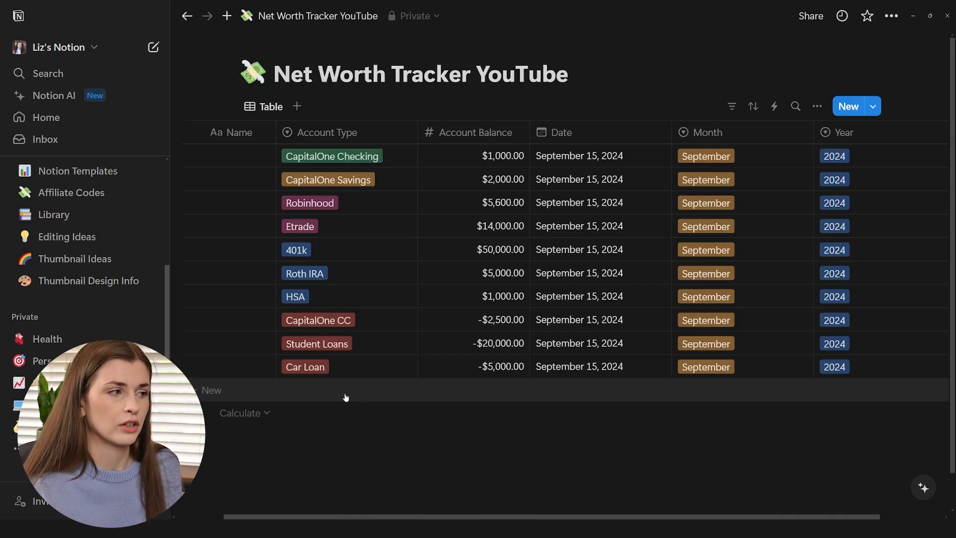
click(261, 396)
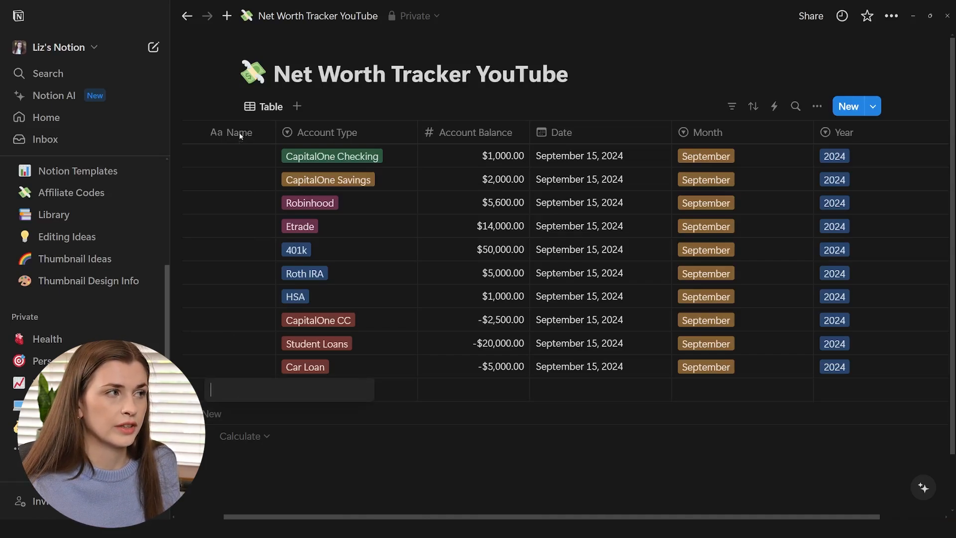
click(402, 393)
click(358, 388)
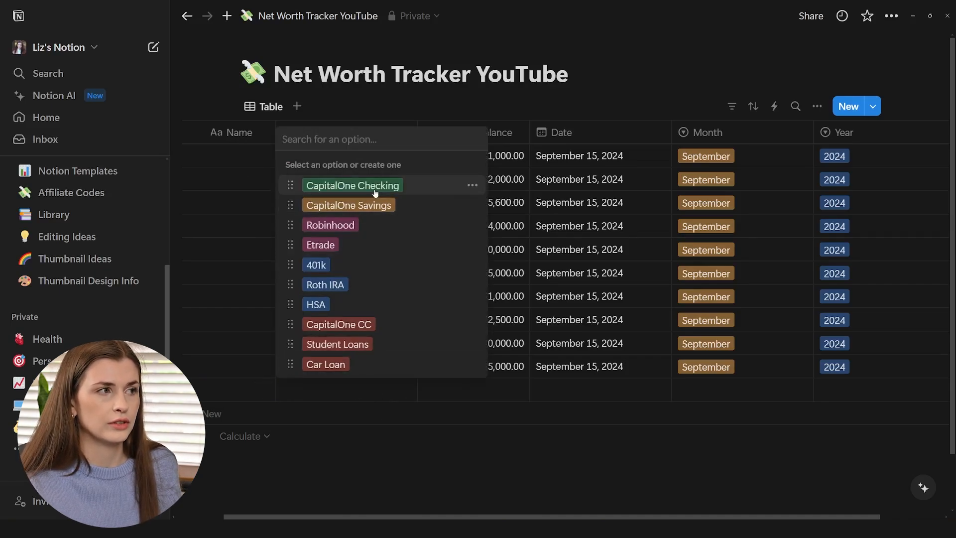
click(353, 185)
click(293, 416)
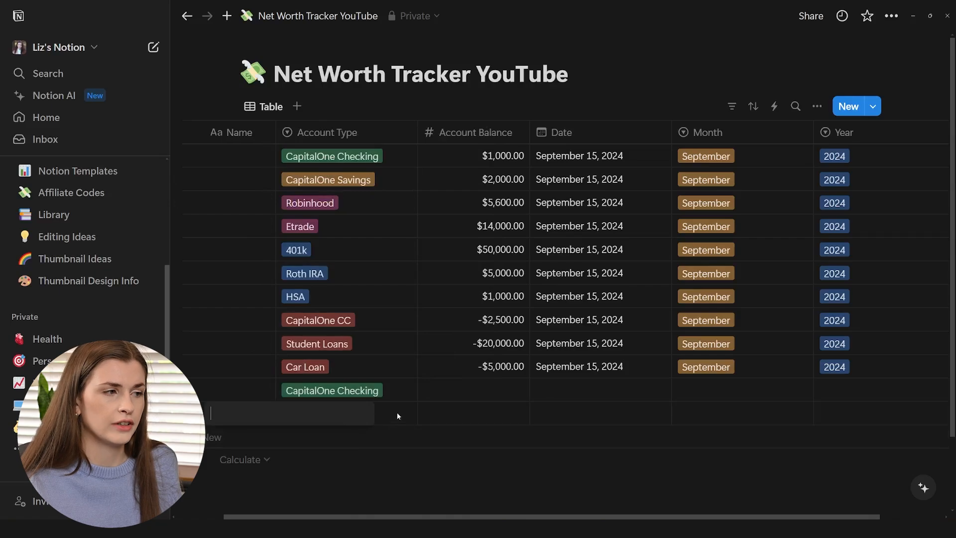
click(396, 412)
click(378, 229)
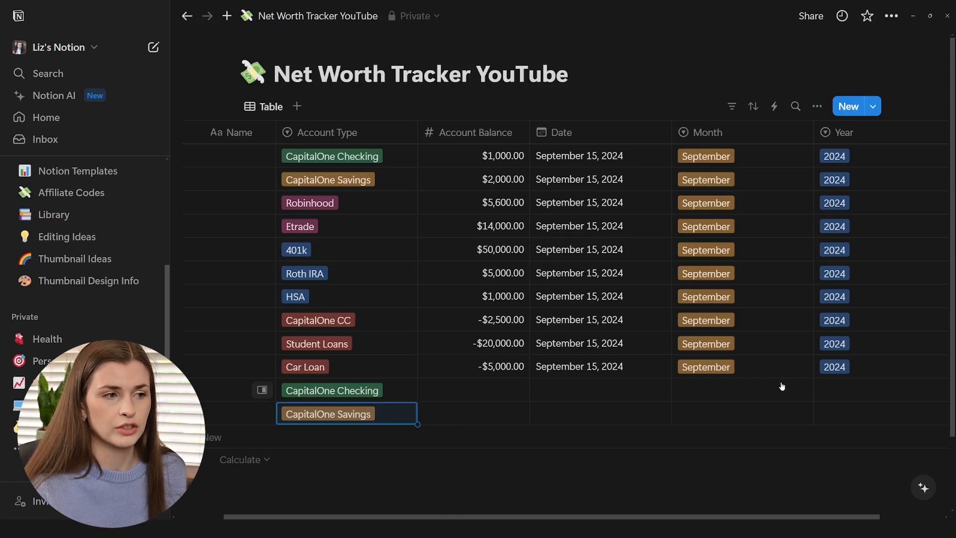
Step: Create the Month option "October", assign it to the two new rows, and set their Year to 2024
click(725, 390)
text(October)
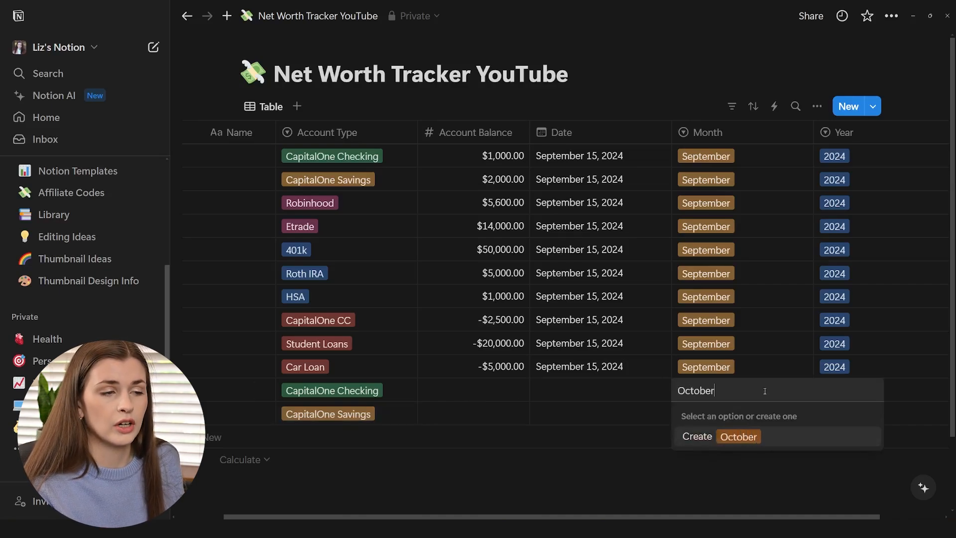
click(747, 439)
click(751, 412)
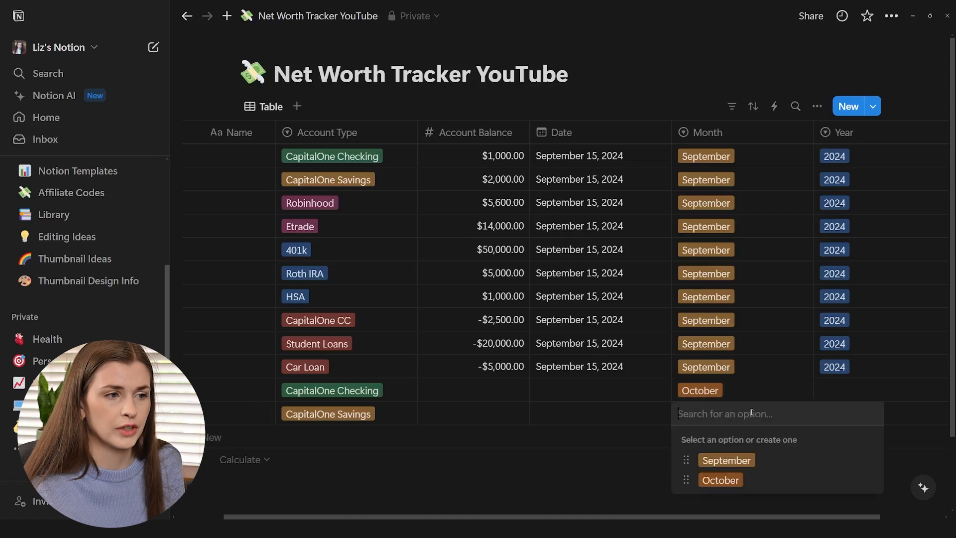
click(720, 480)
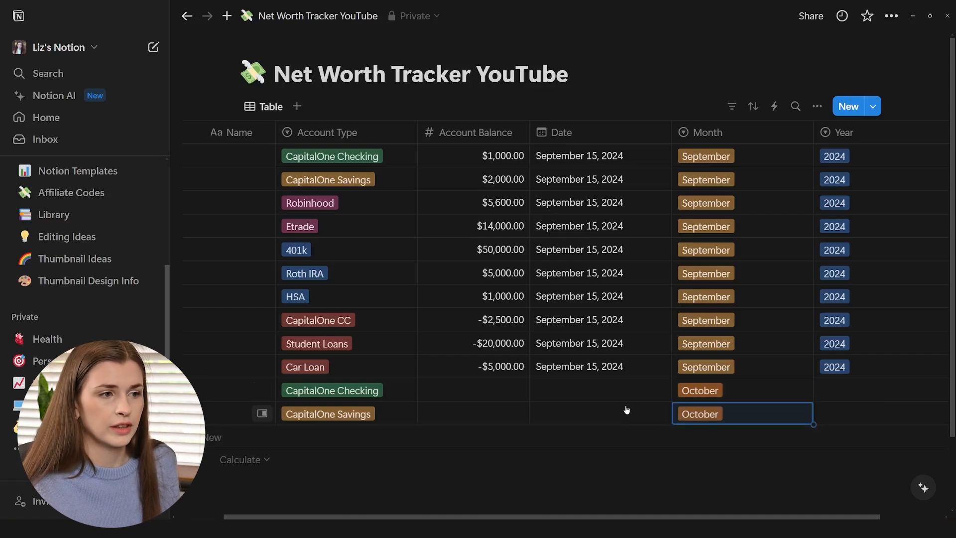
click(845, 367)
text(2024 2024)
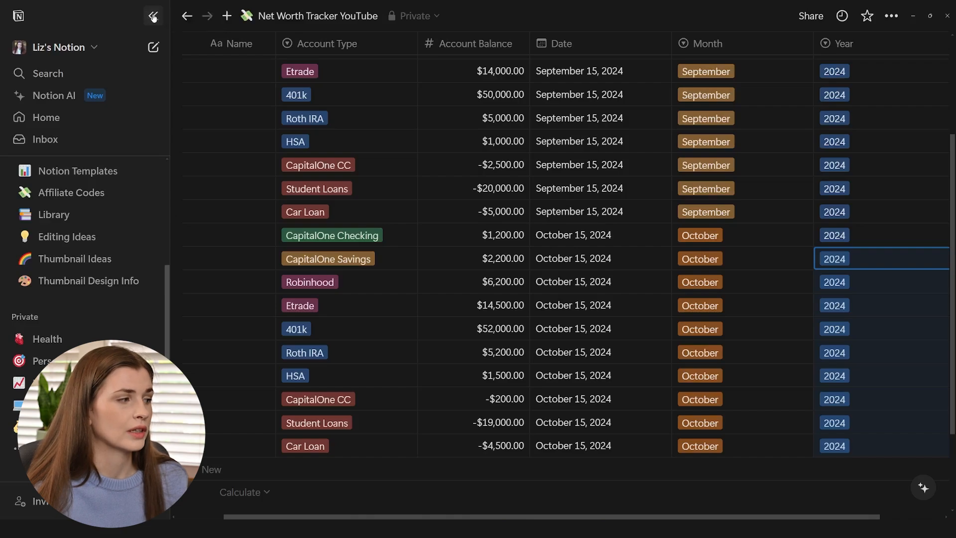
Step: Collapse the sidebar and look over the September and October entries in the table
click(149, 16)
scroll(800, 400, up, 3)
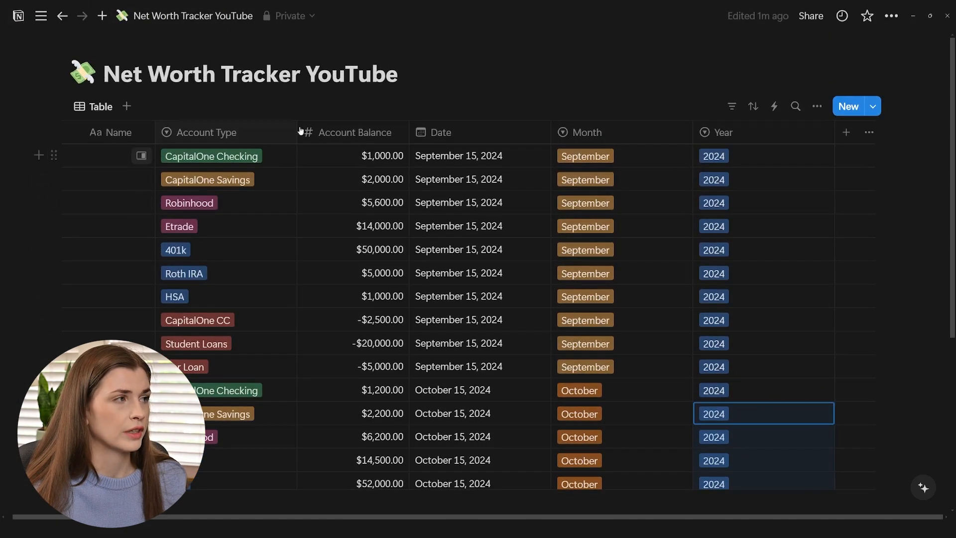
scroll(559, 249, down, 1)
scroll(595, 328, down, 3)
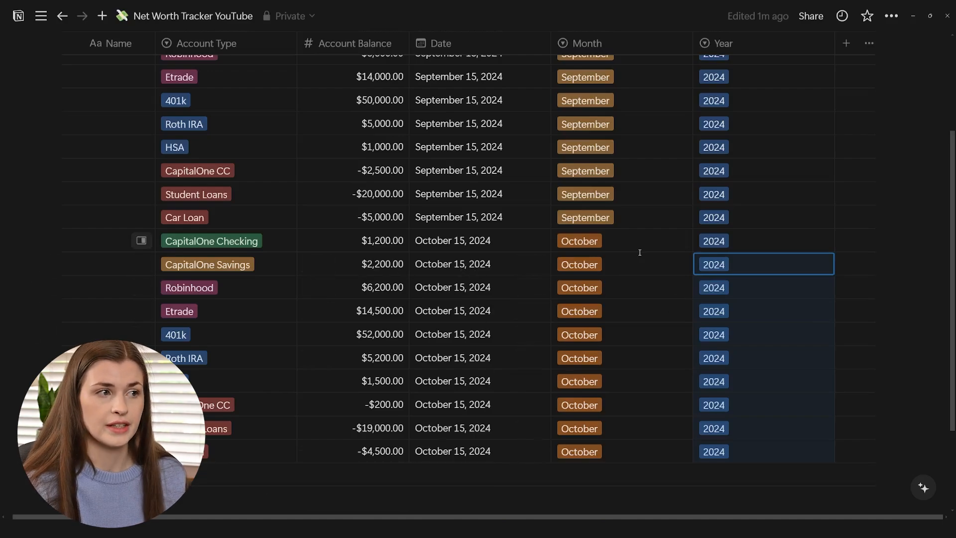
scroll(567, 393, up, 3)
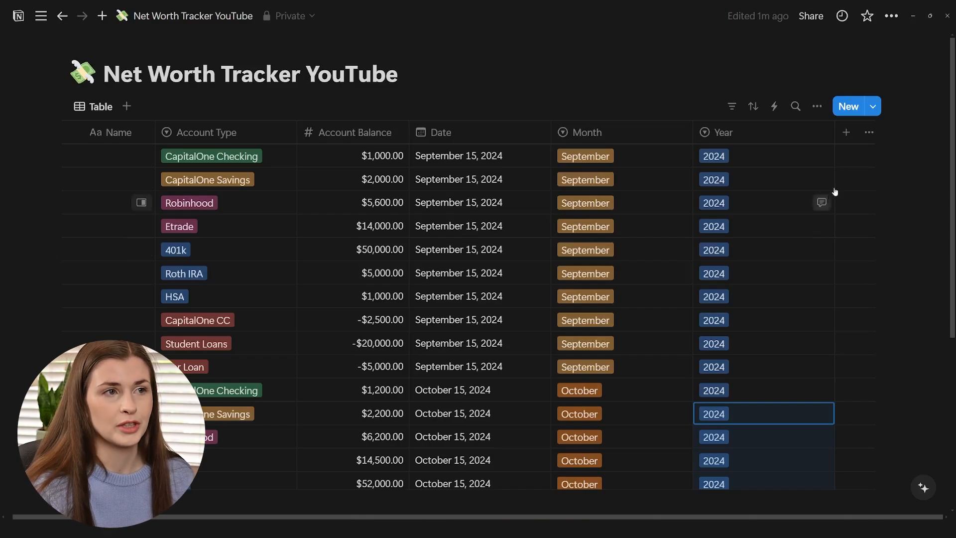
Step: Add a Formula property named "Month Formula" after the Year column
click(847, 134)
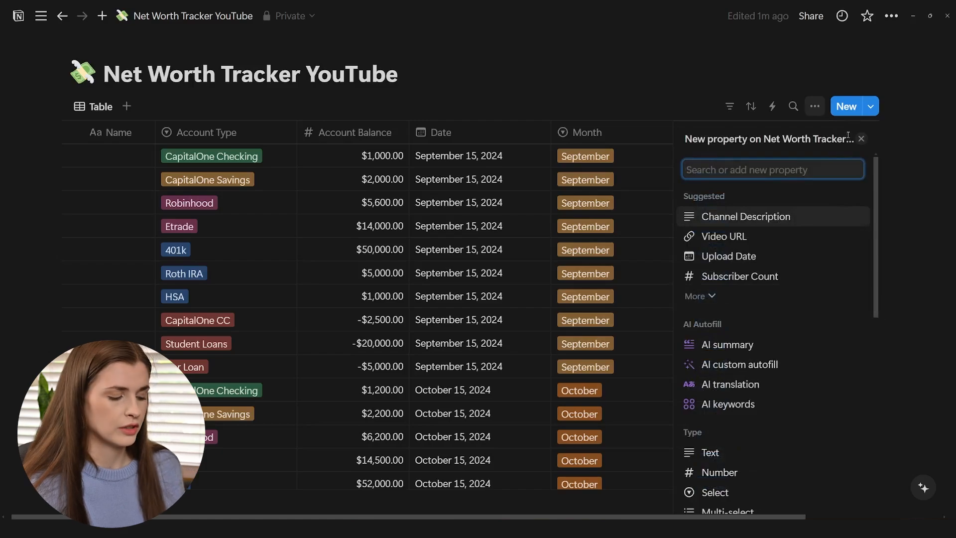
text(formu)
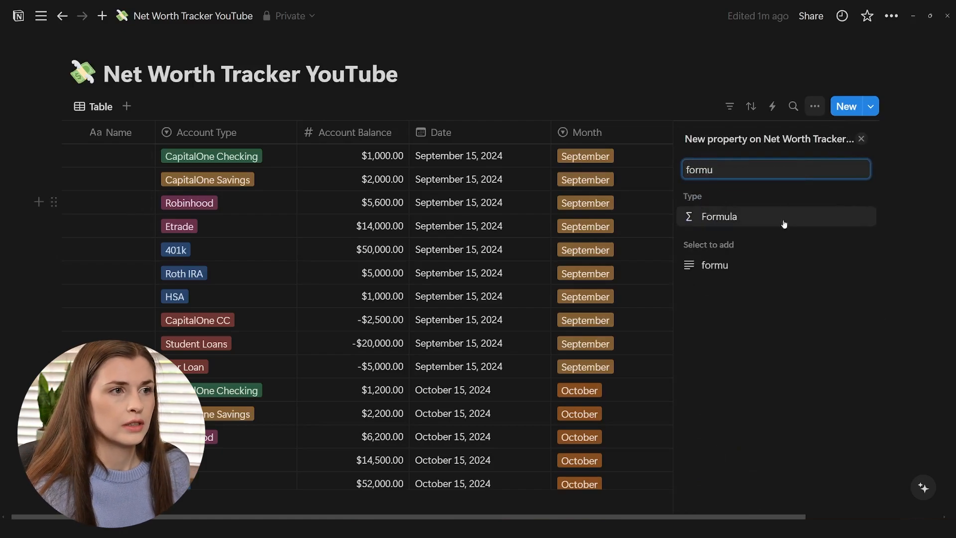
click(785, 220)
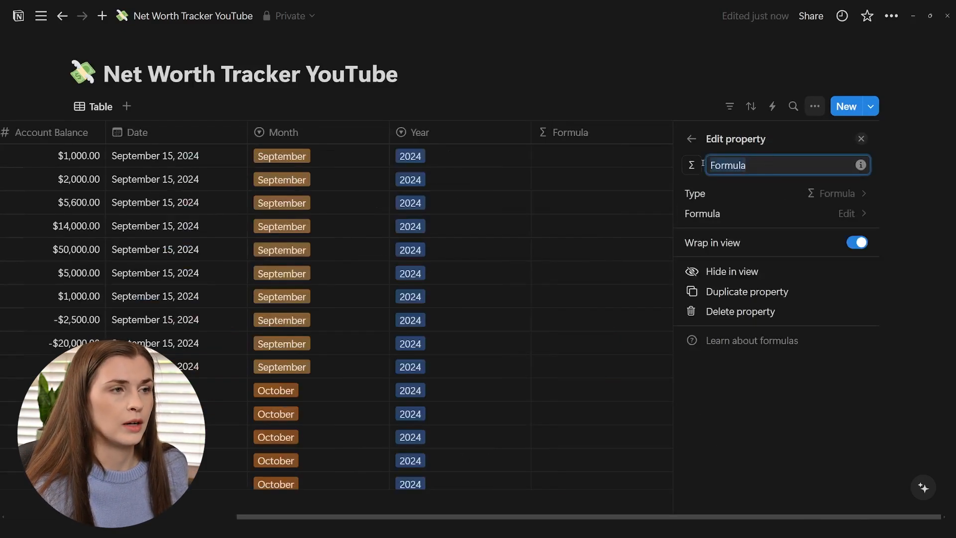
text(Month )
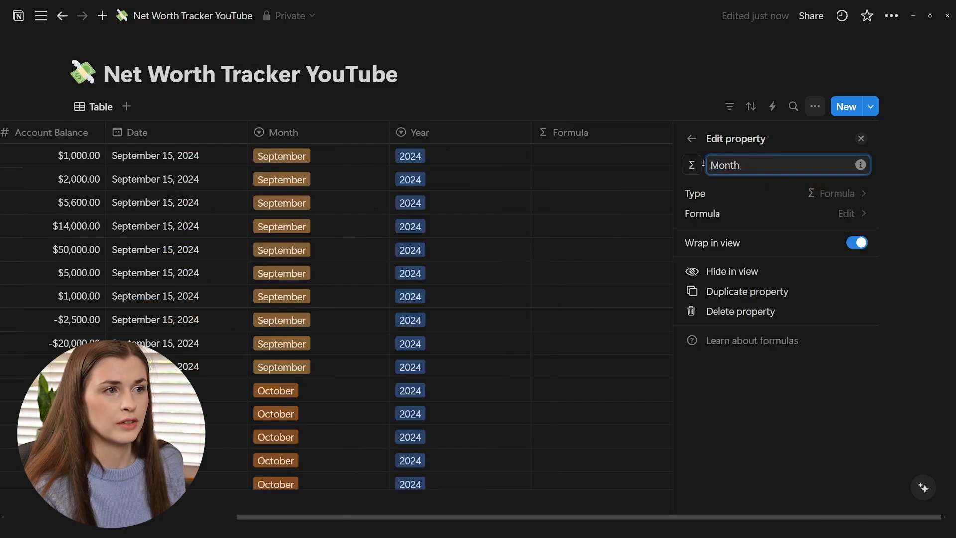
text(Formula)
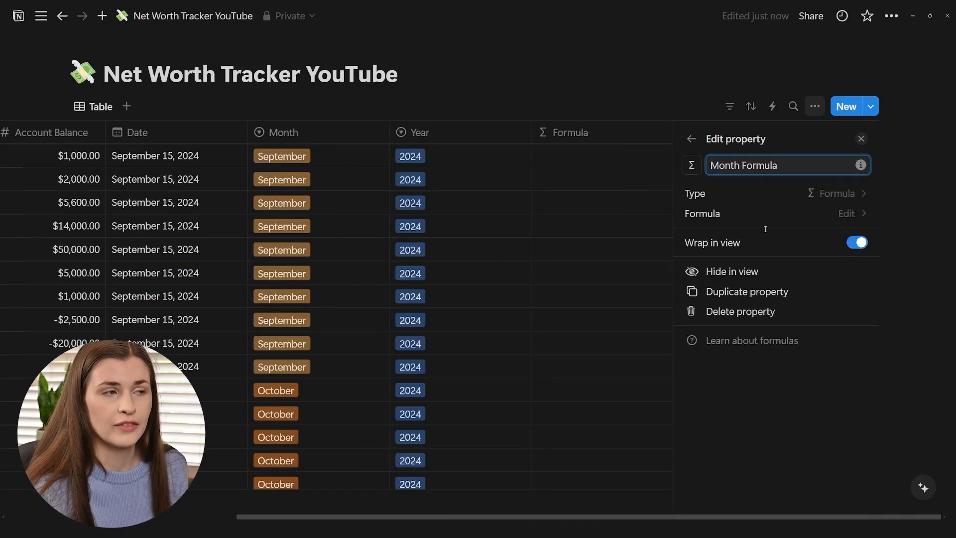
click(587, 174)
Step: Enter the formula formatDate(Date, "MMMM") in the Month Formula column and check it against the rows
click(828, 157)
click(812, 154)
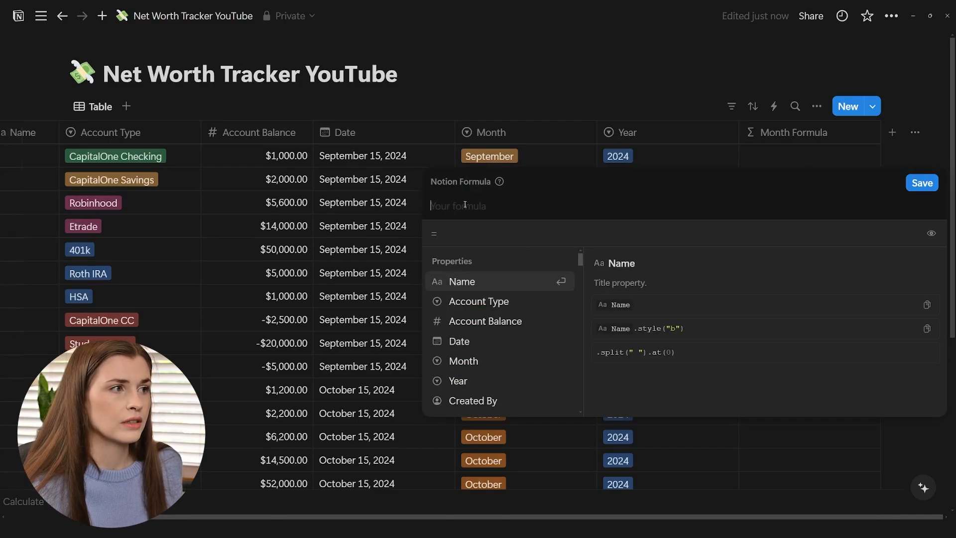
text(formatDate(Date, "MMMM"))
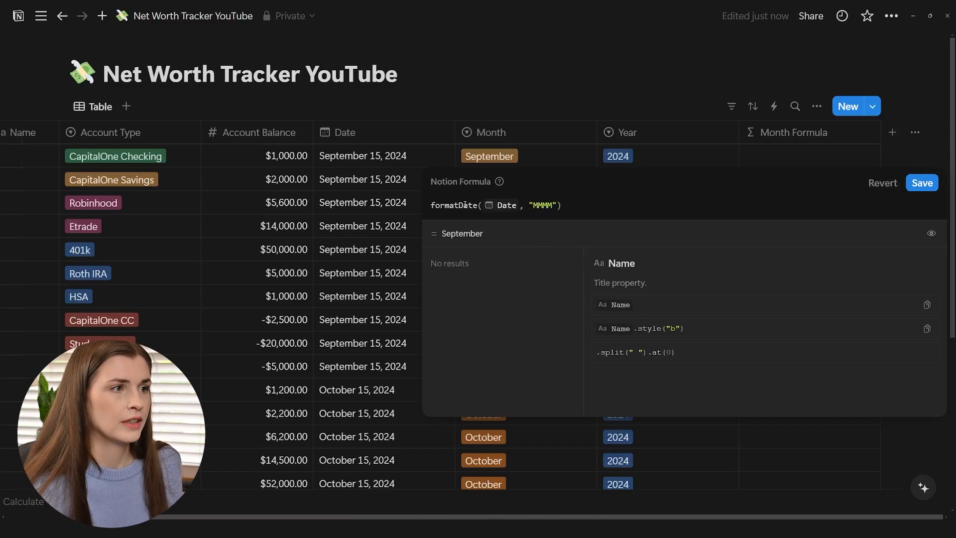
click(853, 145)
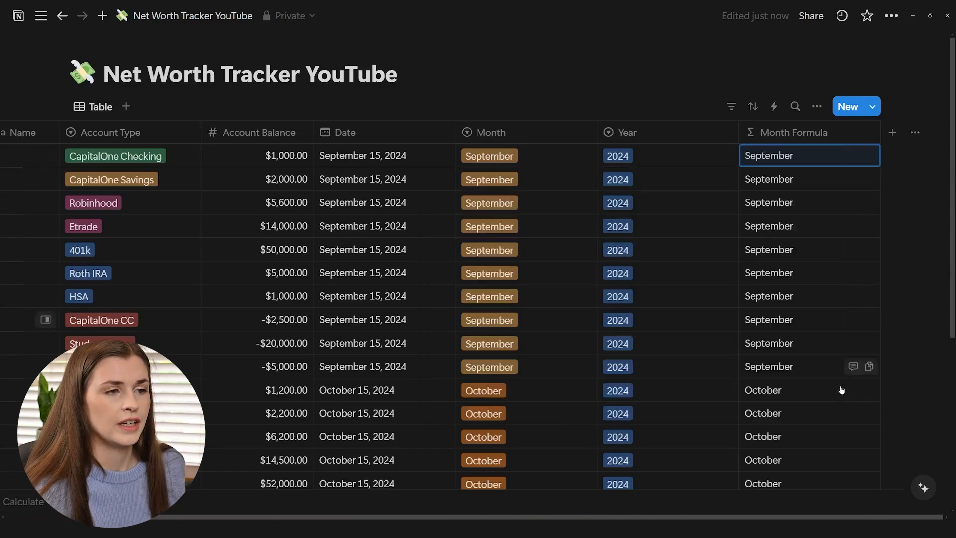
scroll(827, 423, down, 4)
scroll(807, 349, up, 4)
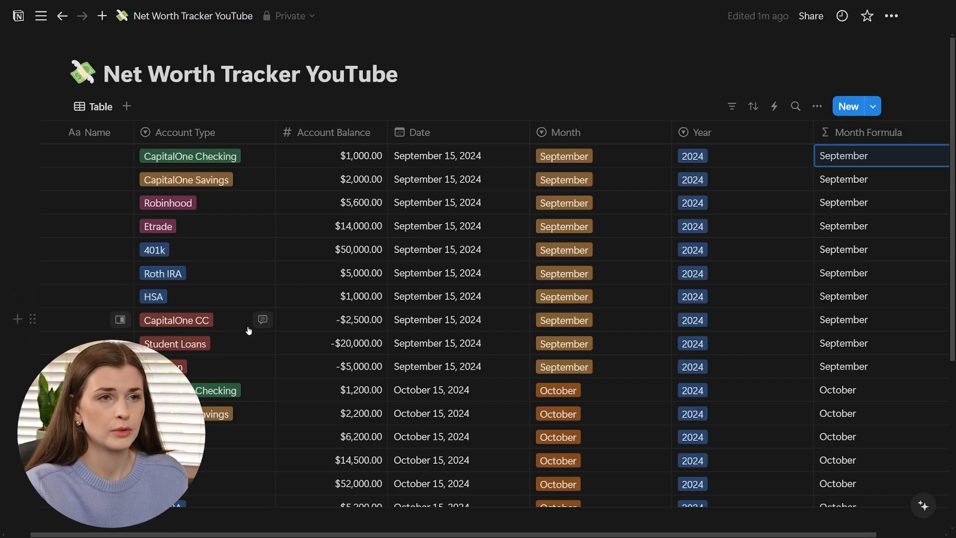
Step: Move the Name column to the end of the table, after Month Formula
drag(121, 132, 846, 133)
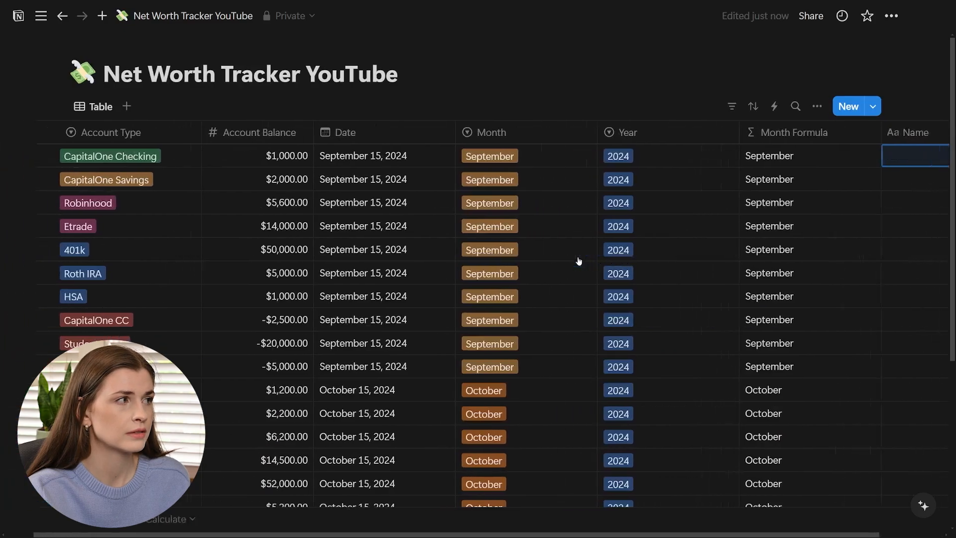
scroll(578, 261, left, 1)
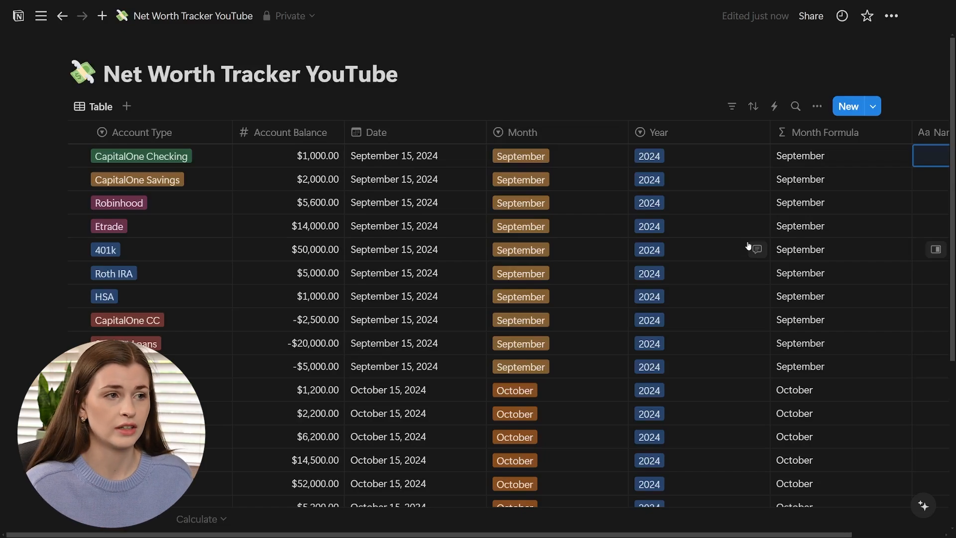
scroll(202, 218, down, 4)
scroll(324, 216, up, 4)
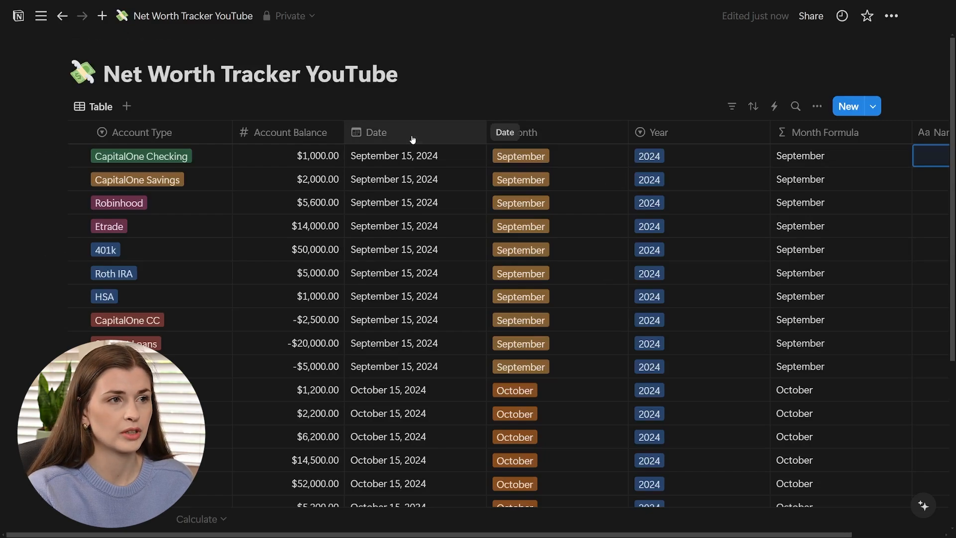
Step: Sort the table by Date in descending order and hide the sort bar
click(753, 106)
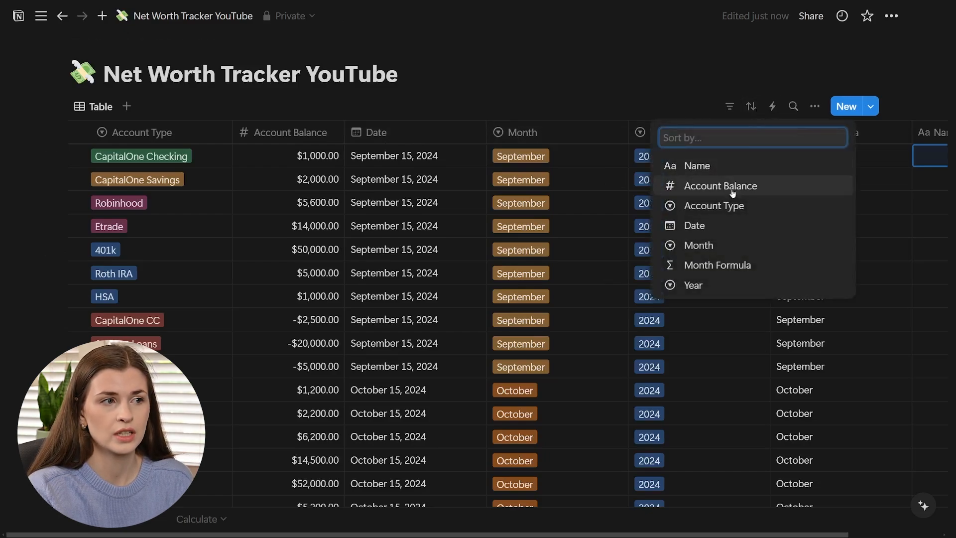
click(719, 234)
click(133, 170)
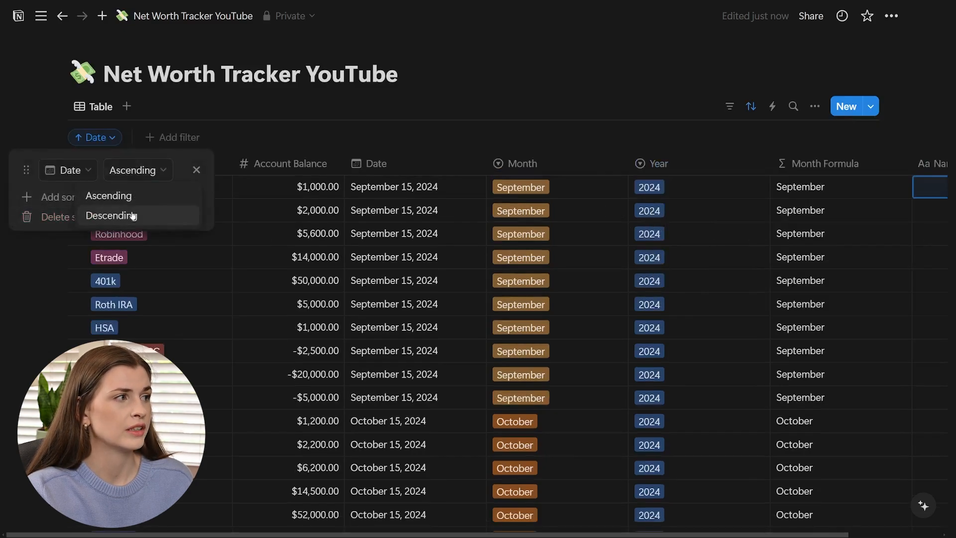
click(133, 215)
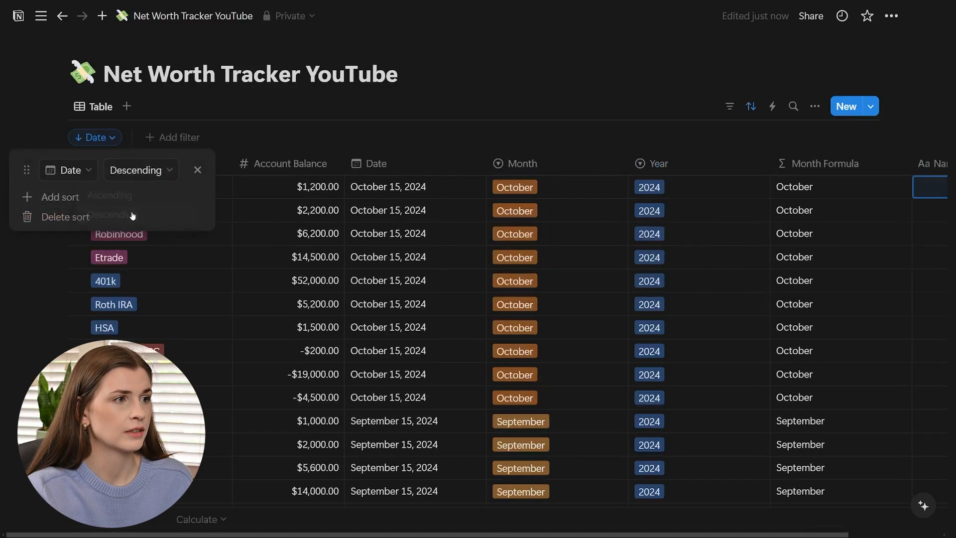
click(633, 100)
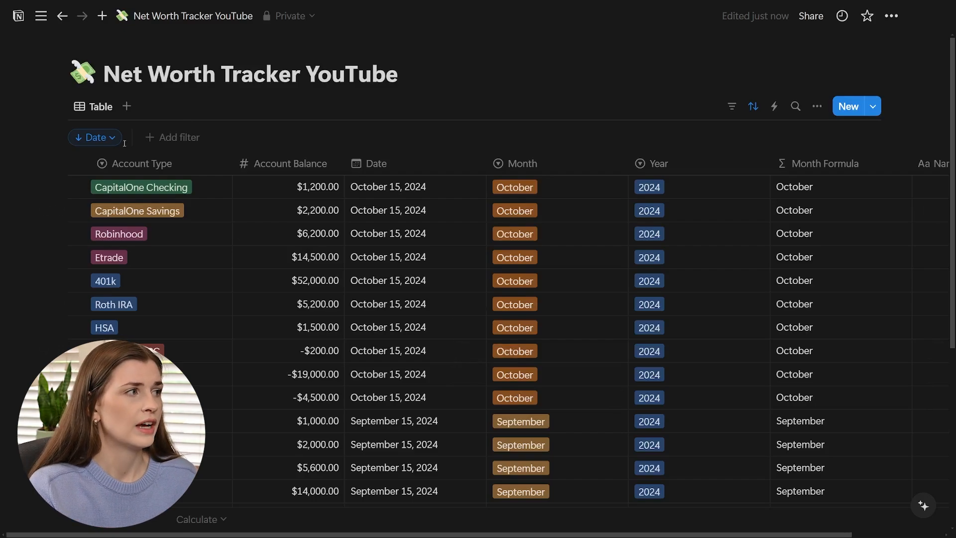
click(754, 106)
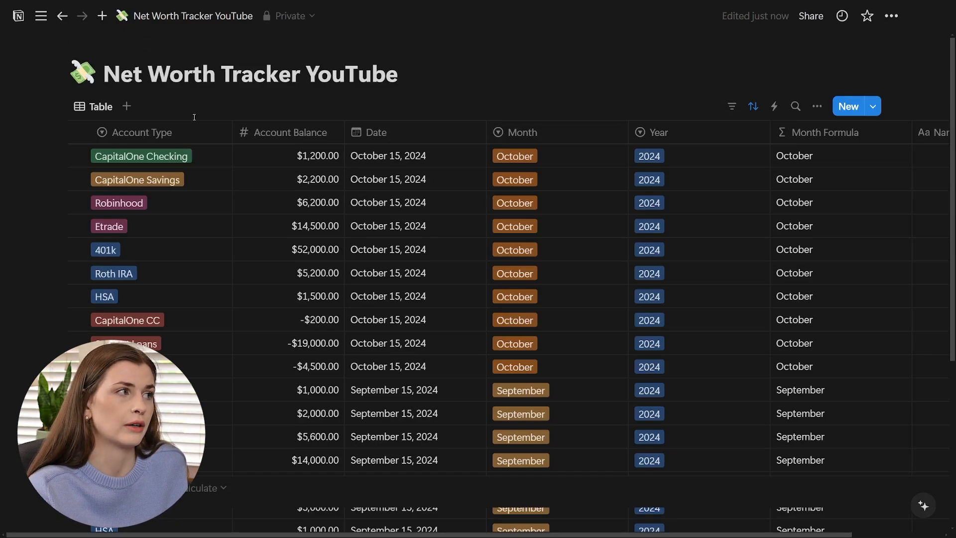
Step: Add a Chart view to the database and set its chart type to donut
click(126, 107)
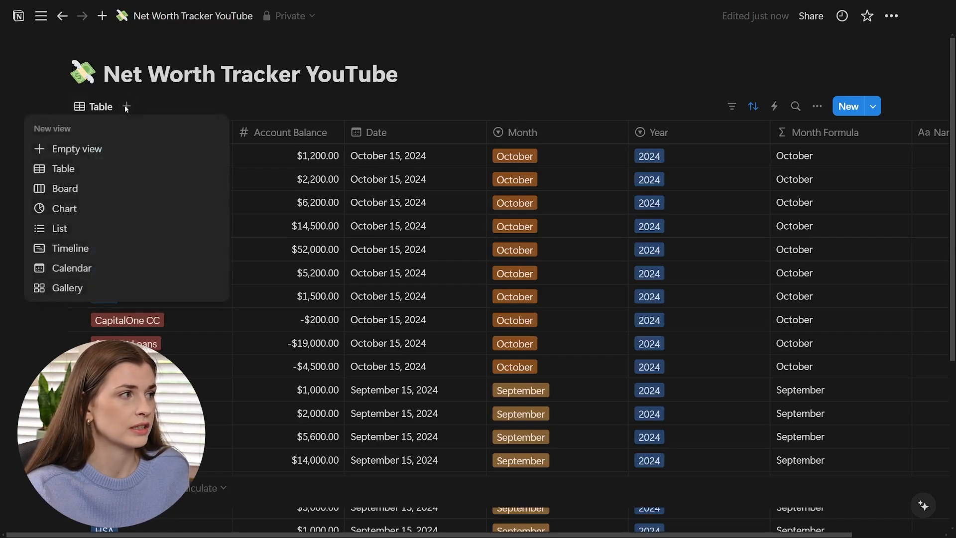
click(77, 211)
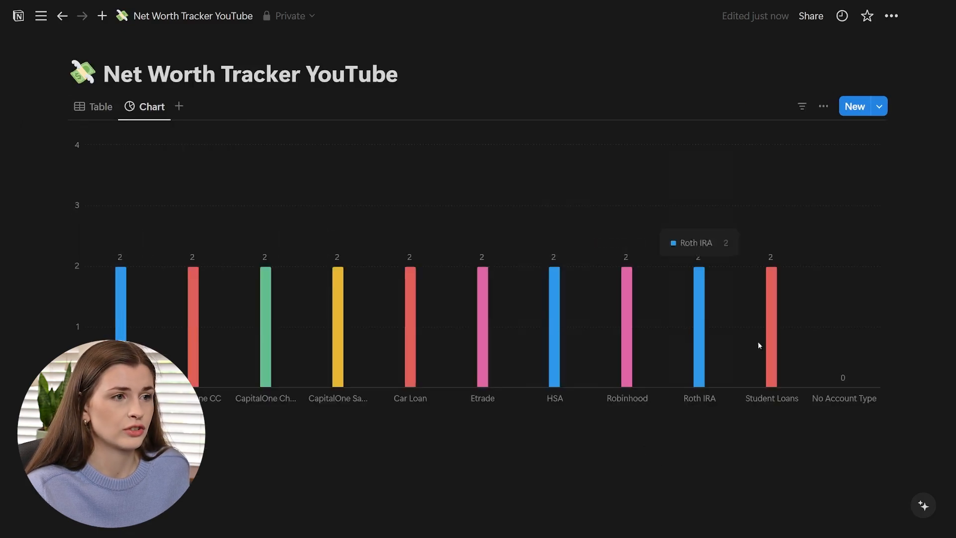
click(825, 108)
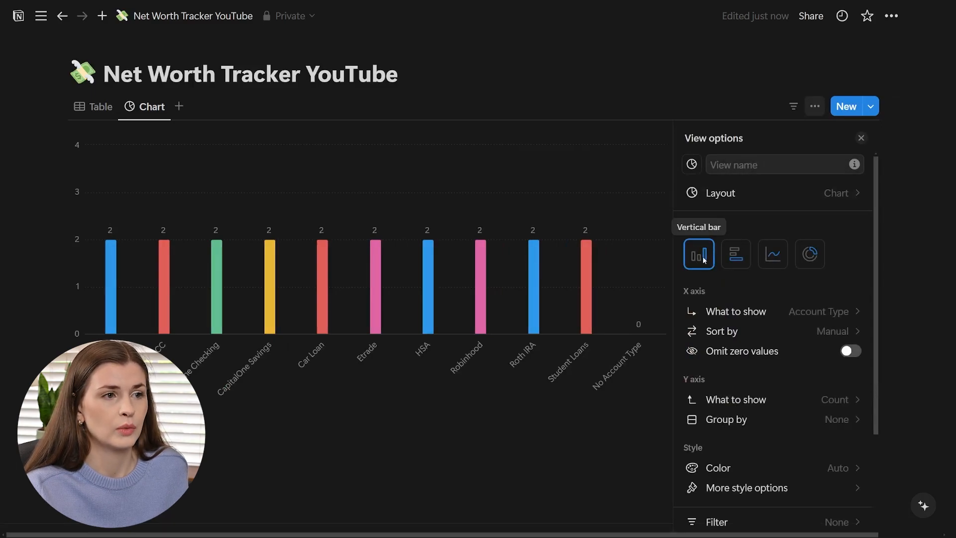
click(815, 258)
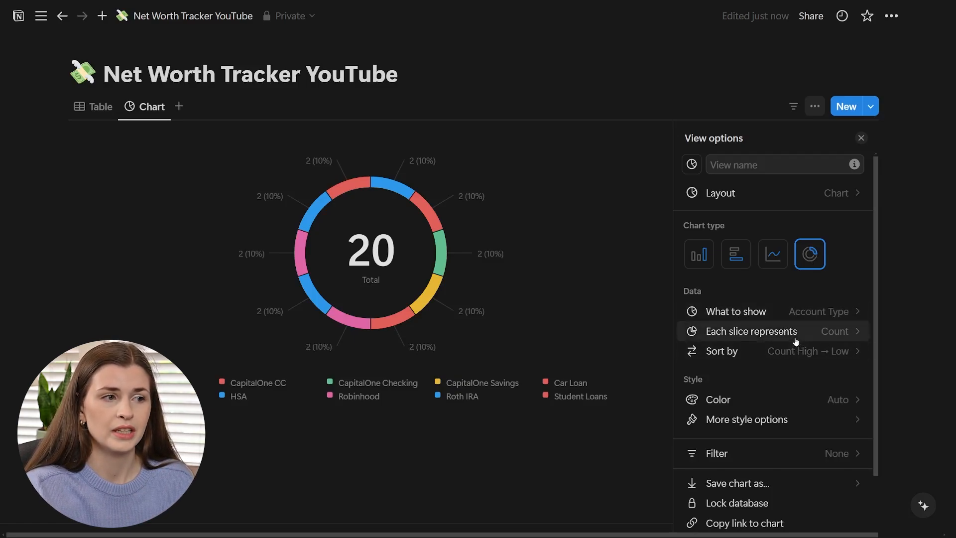
Step: Make each donut slice represent the sum of Account Balance
click(855, 333)
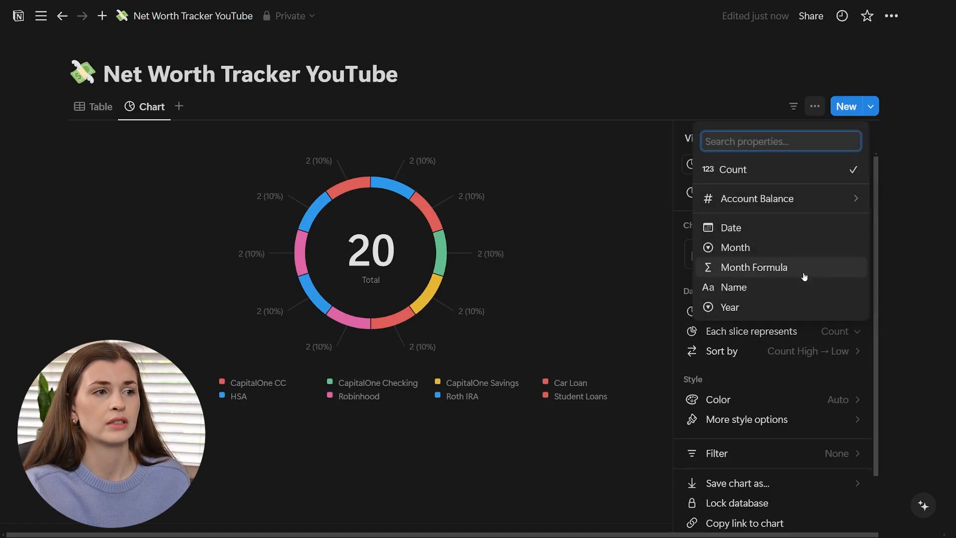
mouse_move(783, 198)
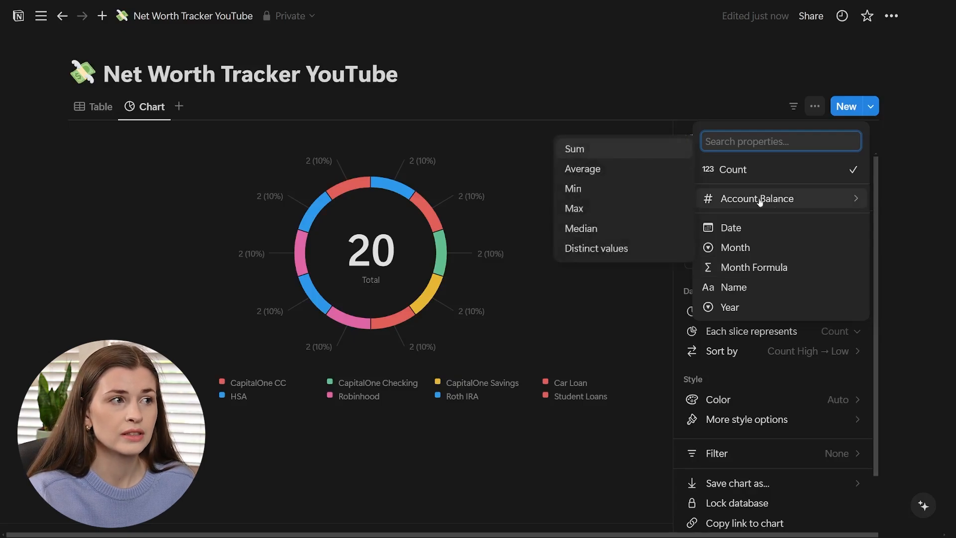
click(604, 151)
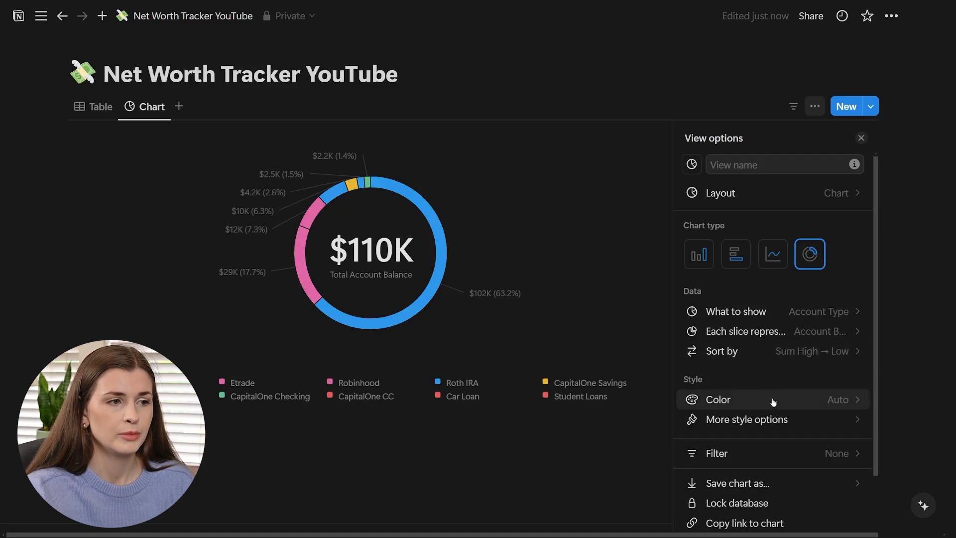
scroll(730, 410, down, 3)
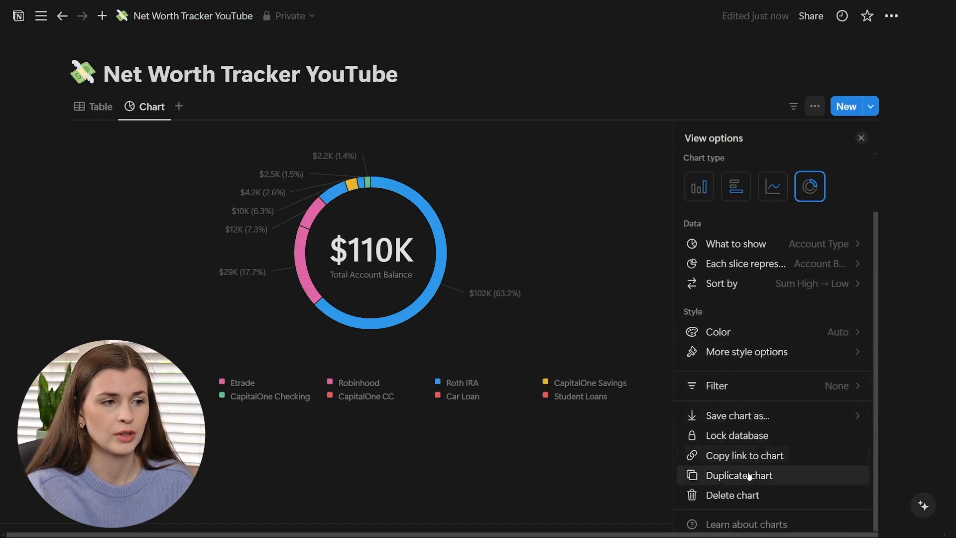
scroll(750, 476, up, 3)
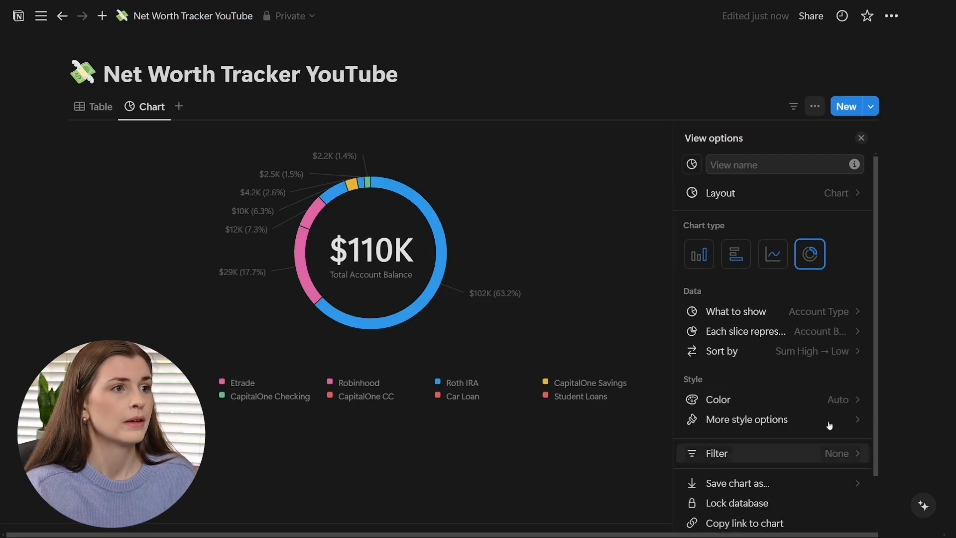
Step: Name the chart view "Money per Account" and close its view options
click(762, 163)
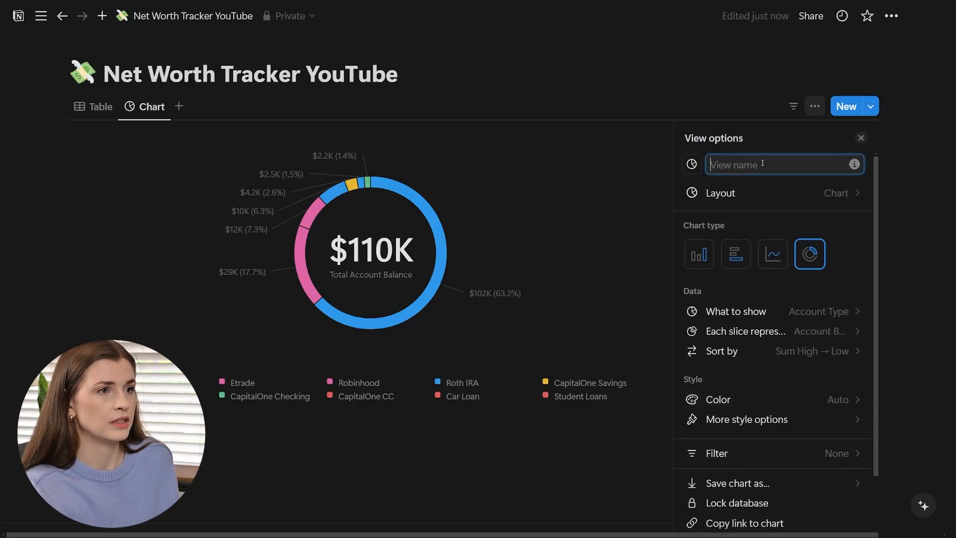
text(Money)
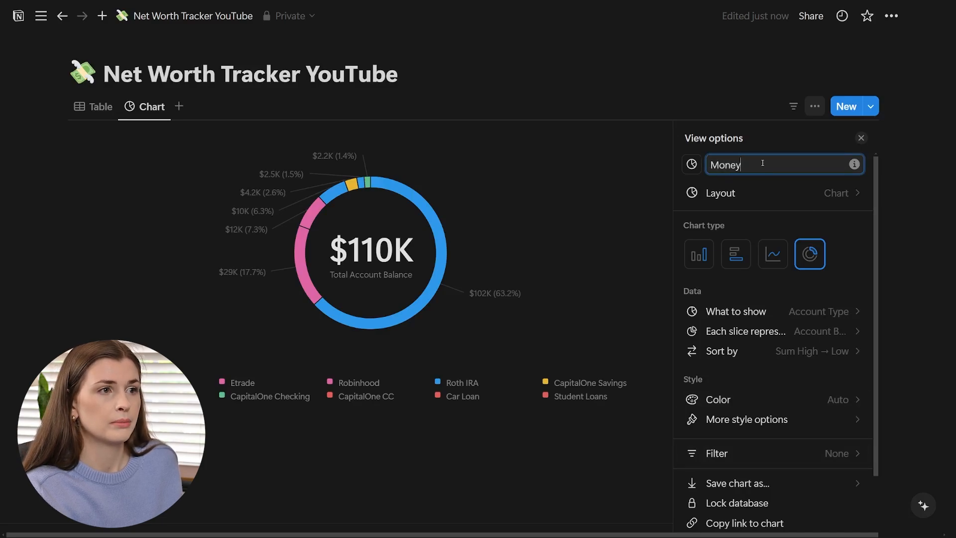
text( per Account)
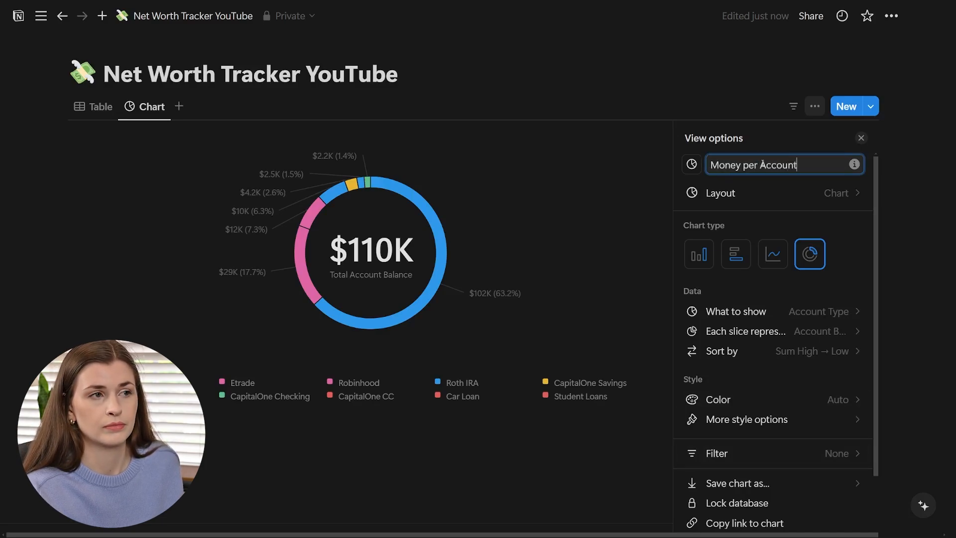
click(623, 191)
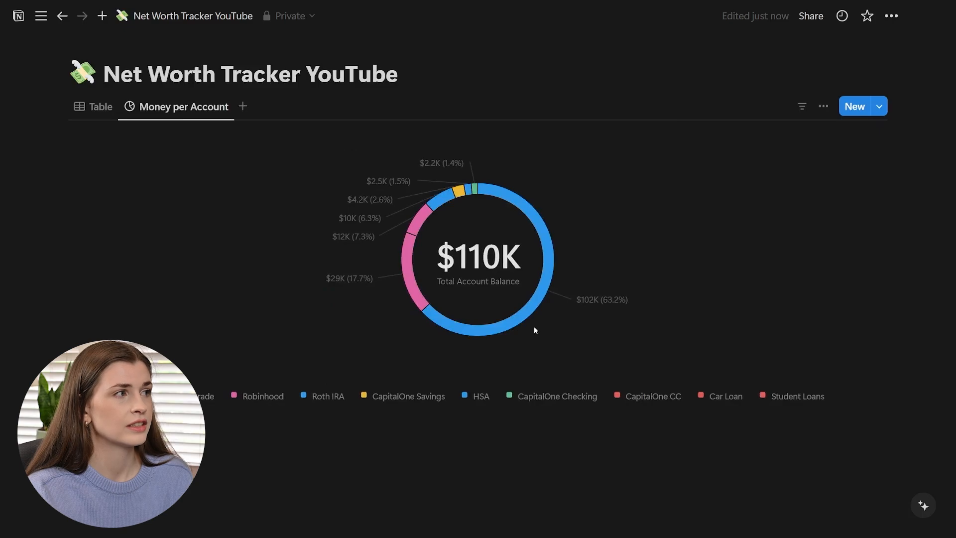
Step: Compare the table's dated balance rows with the slices of the Money per Account chart
click(93, 110)
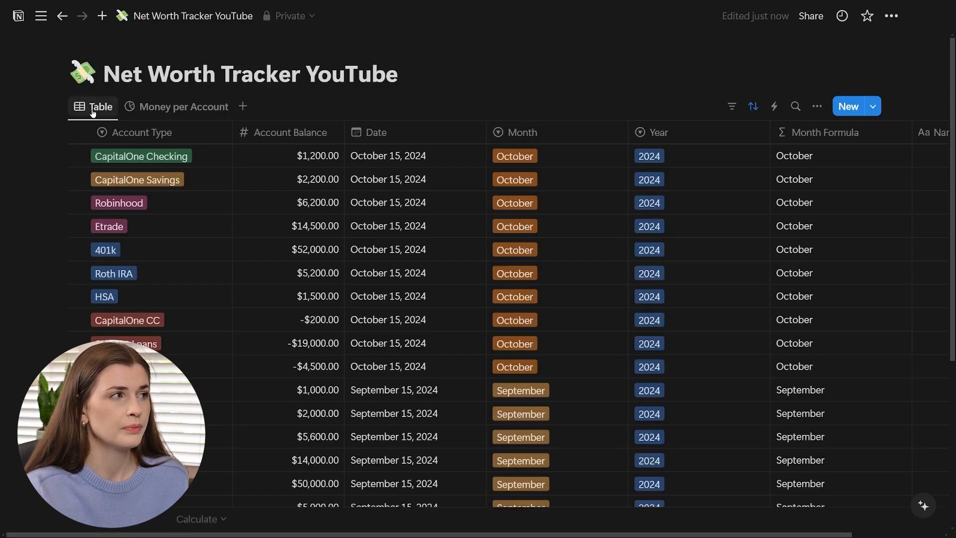
click(137, 110)
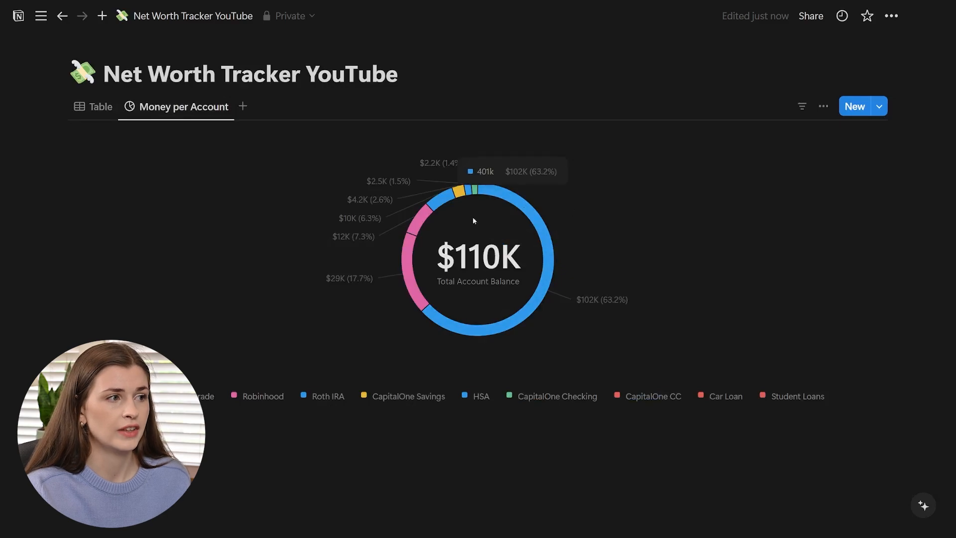
mouse_move(553, 229)
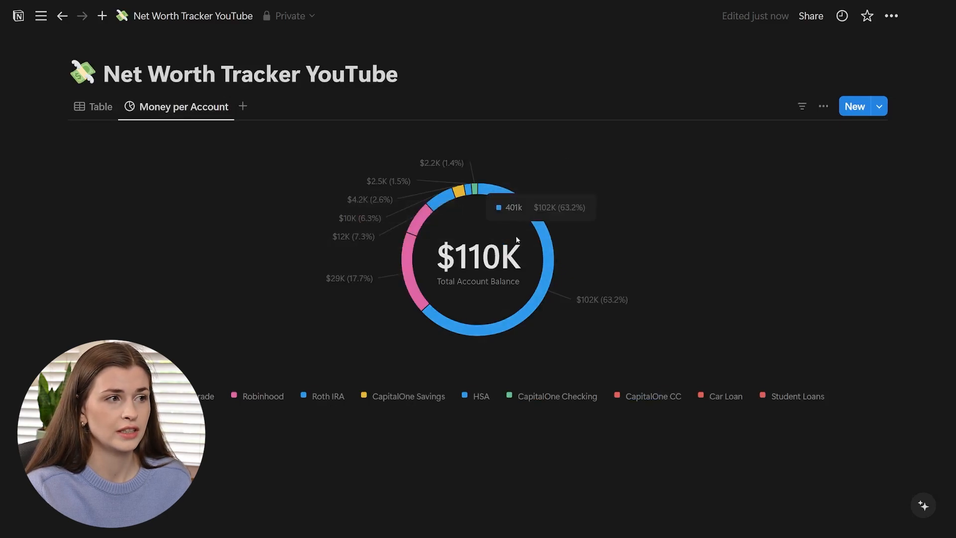
mouse_move(406, 269)
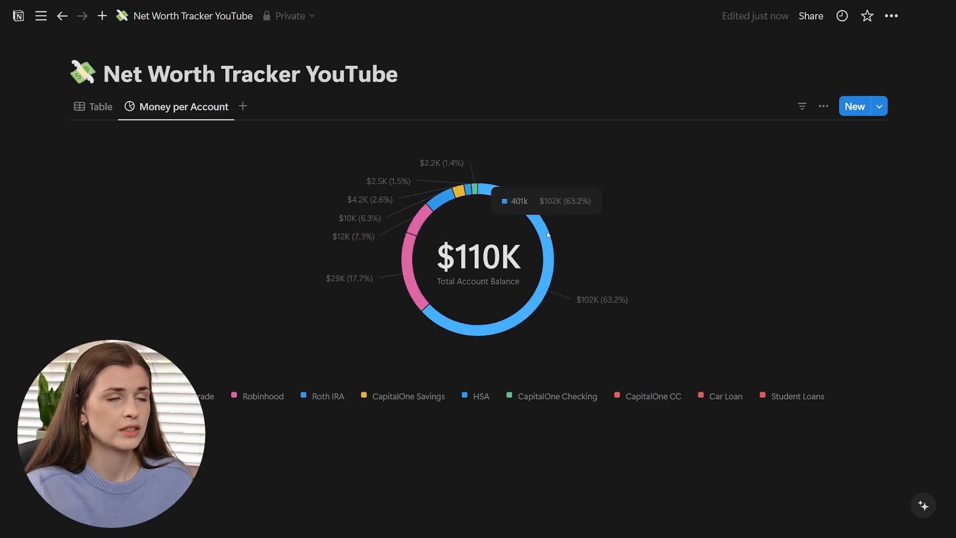
Step: Filter the chart by Month, trying September first and settling on October
click(802, 110)
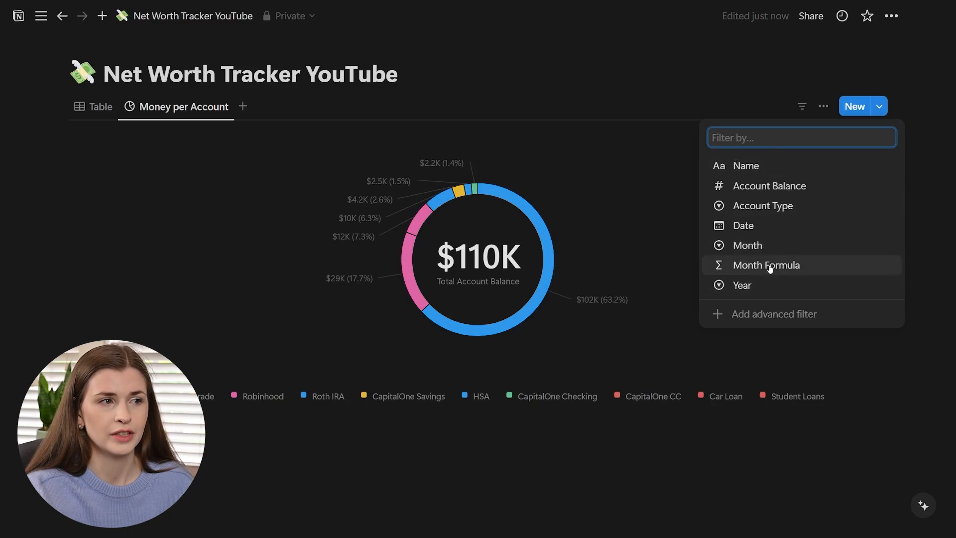
click(753, 244)
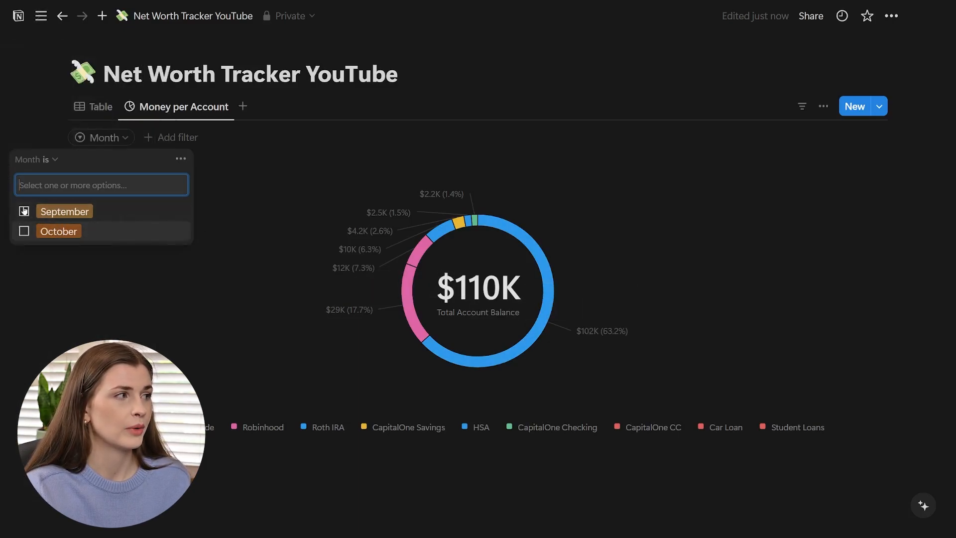
click(107, 142)
click(108, 142)
click(24, 211)
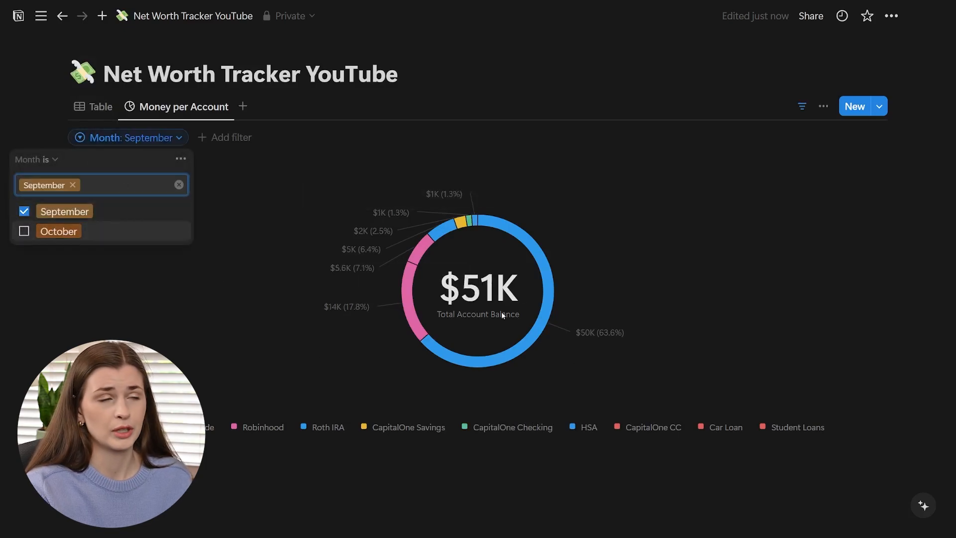
click(24, 211)
click(23, 232)
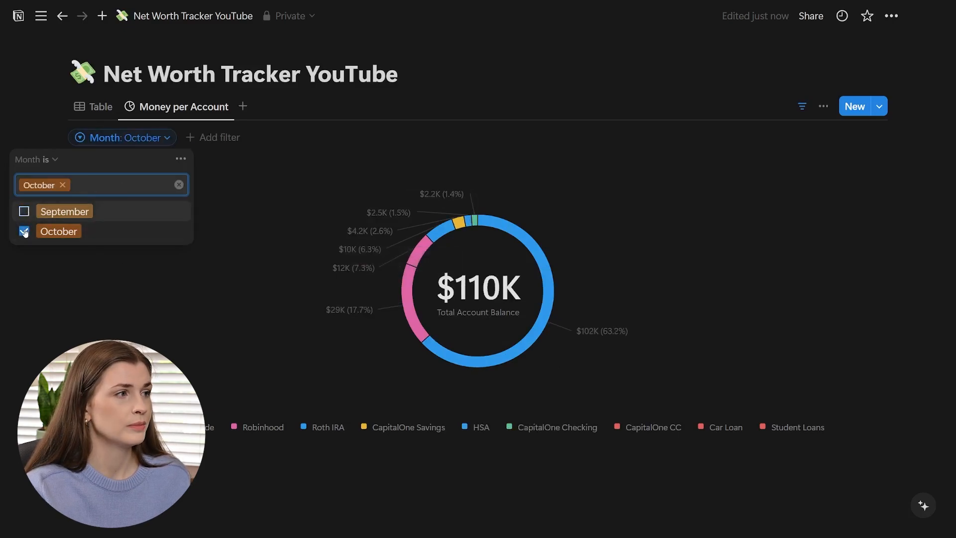
click(239, 327)
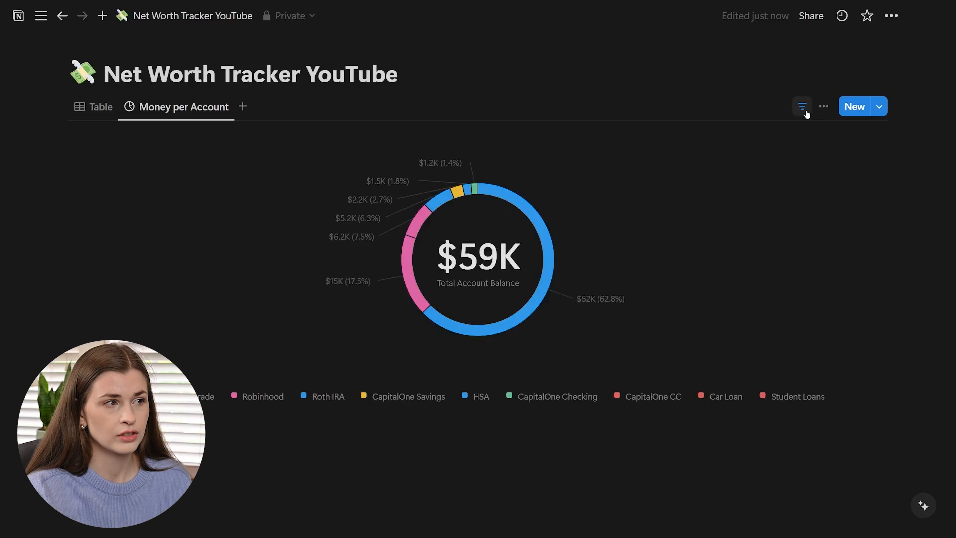
Step: Add a Year filter set to 2024 to the chart and check the Month filter's options
click(230, 142)
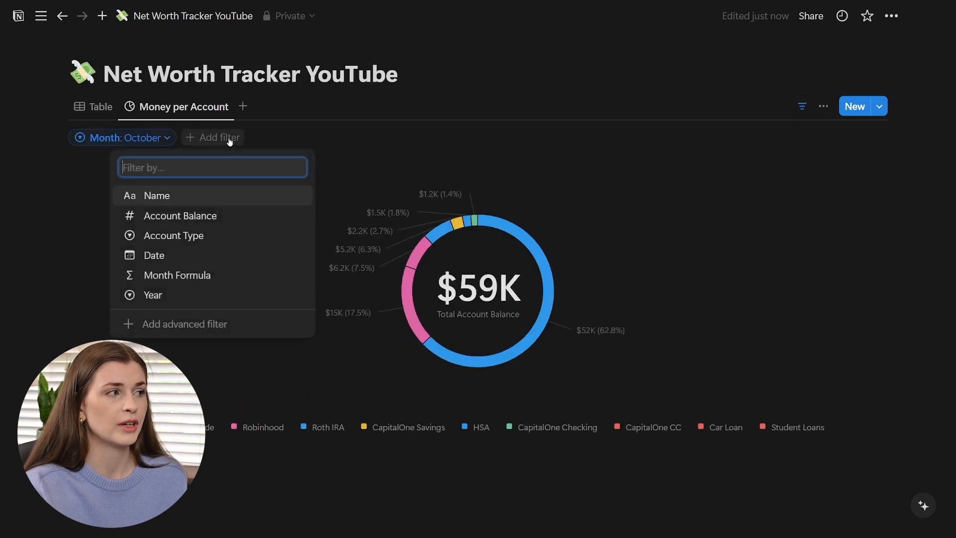
click(178, 302)
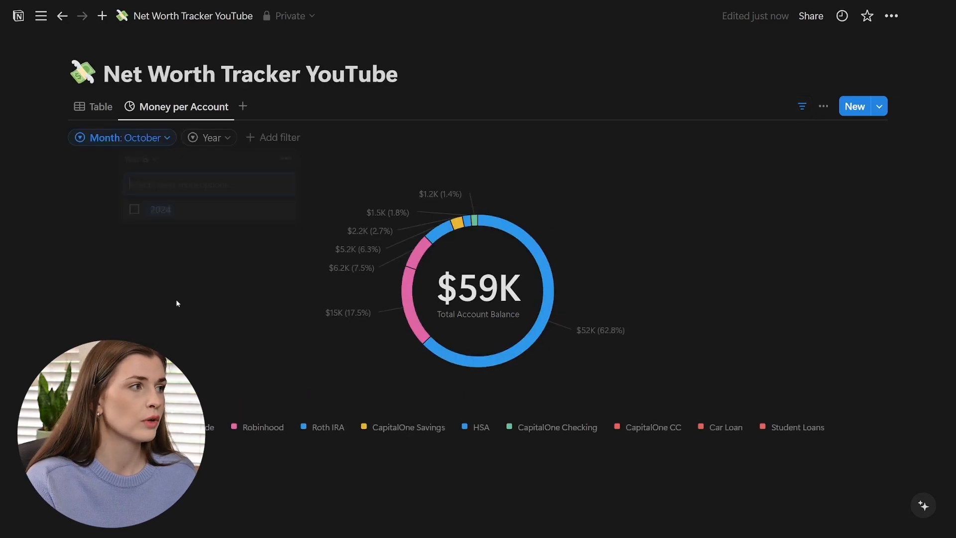
click(132, 212)
click(208, 283)
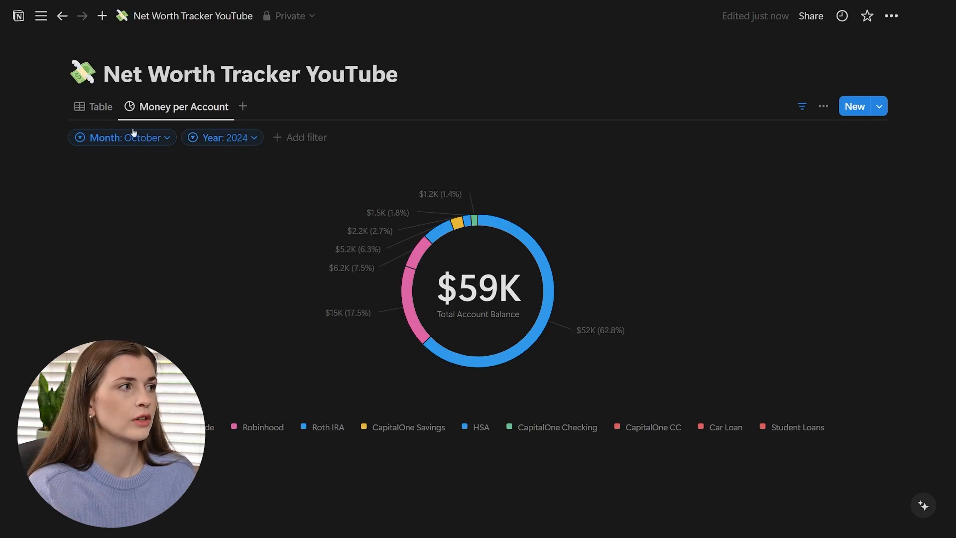
click(168, 140)
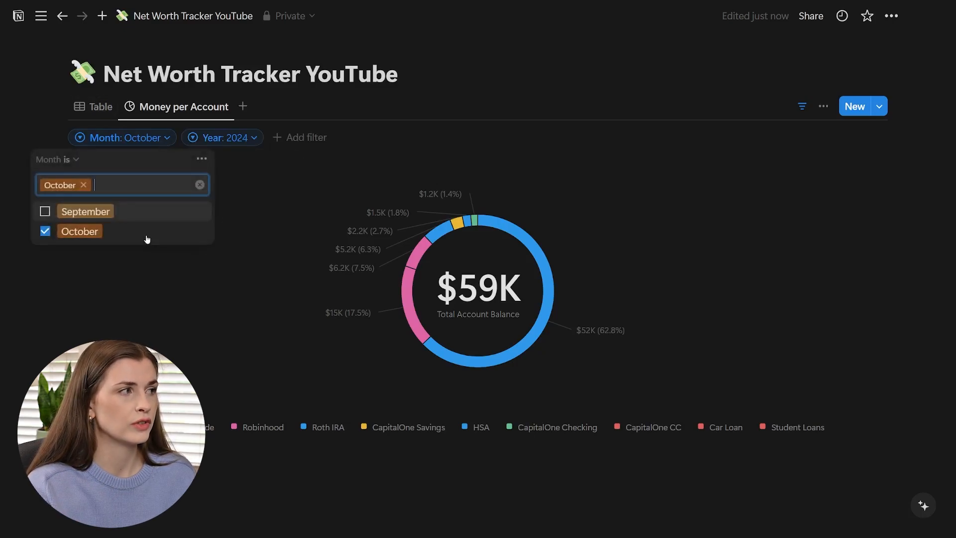
click(301, 212)
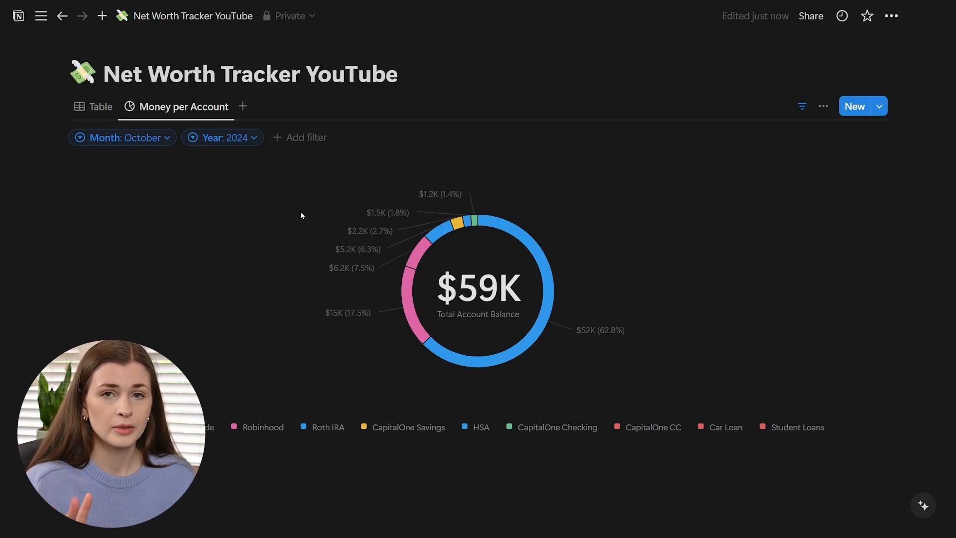
Step: Try filtering the chart by Month Formula containing "September", and clear the value again
click(305, 140)
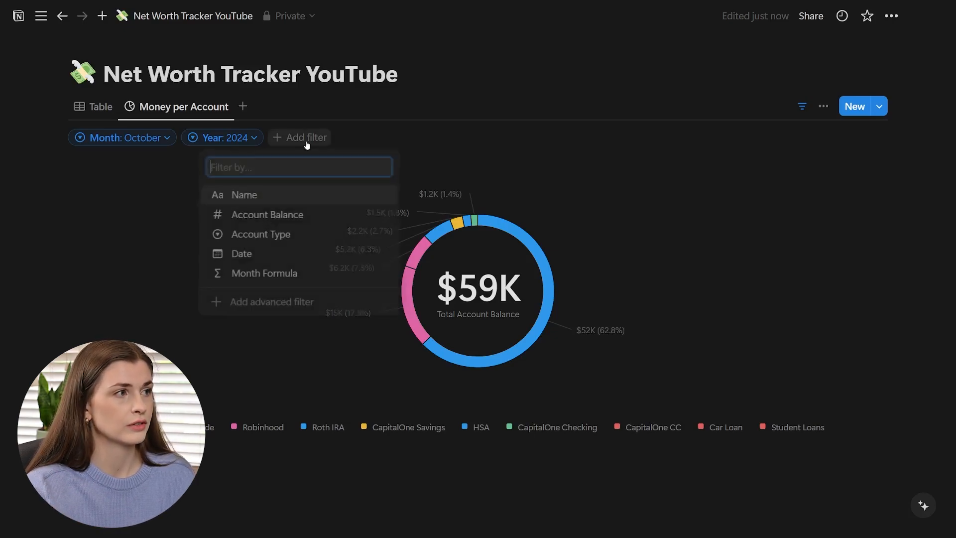
click(284, 277)
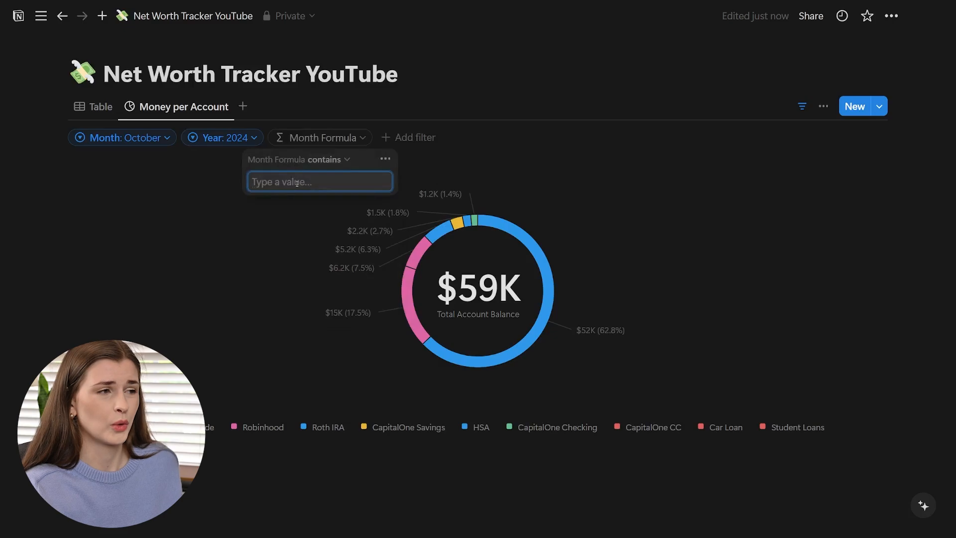
text(Se)
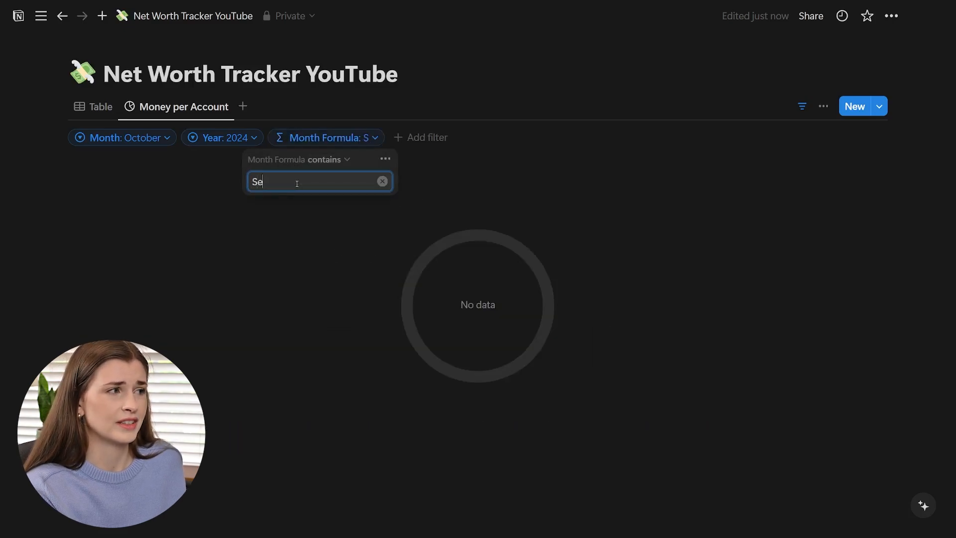
text(ptember)
key(BackSpace)
key(BackSpace)
key(BackSpace)
key(BackSpace)
key(BackSpace)
key(BackSpace)
key(BackSpace)
key(BackSpace)
key(BackSpace)
click(576, 151)
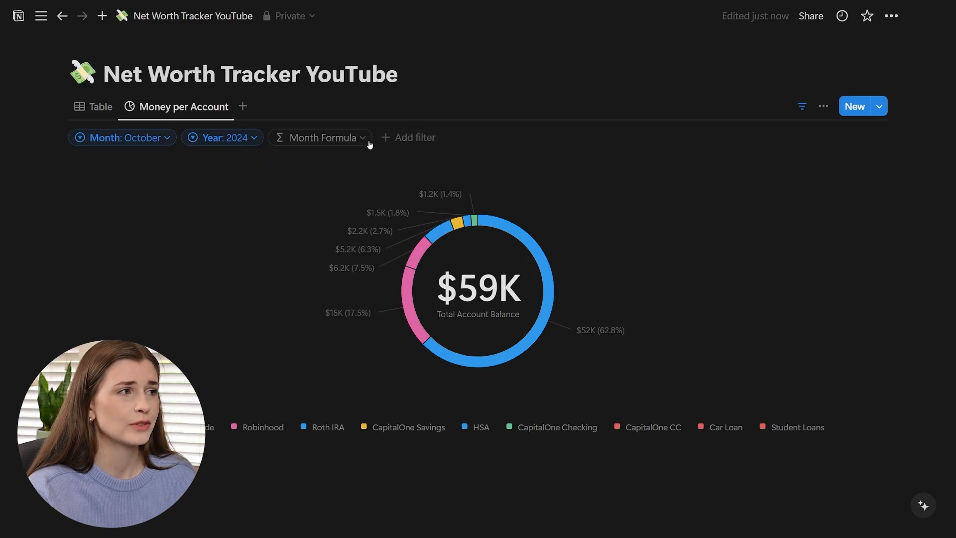
Step: Delete the Month Formula filter from the chart
click(363, 141)
click(390, 162)
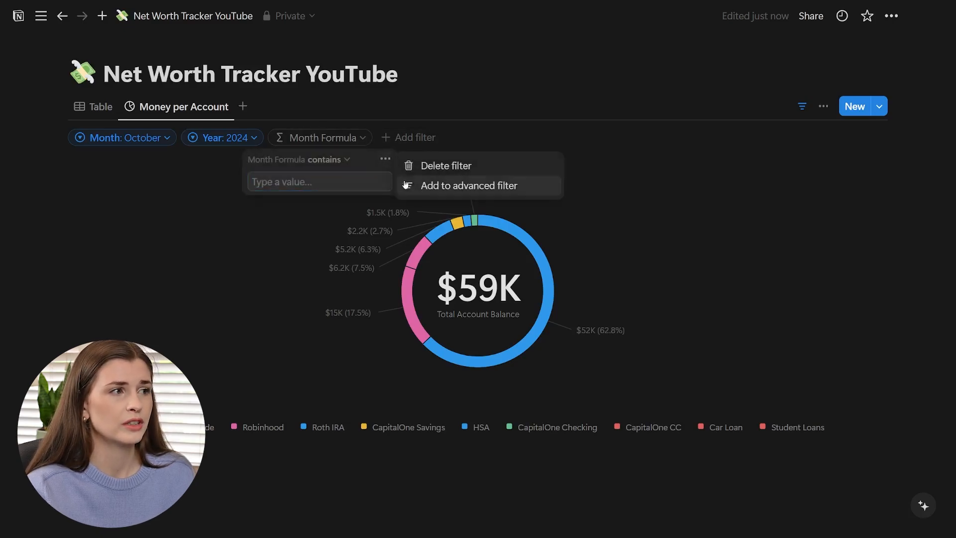
click(429, 165)
Step: Switch the chart's Month filter to September only
click(205, 140)
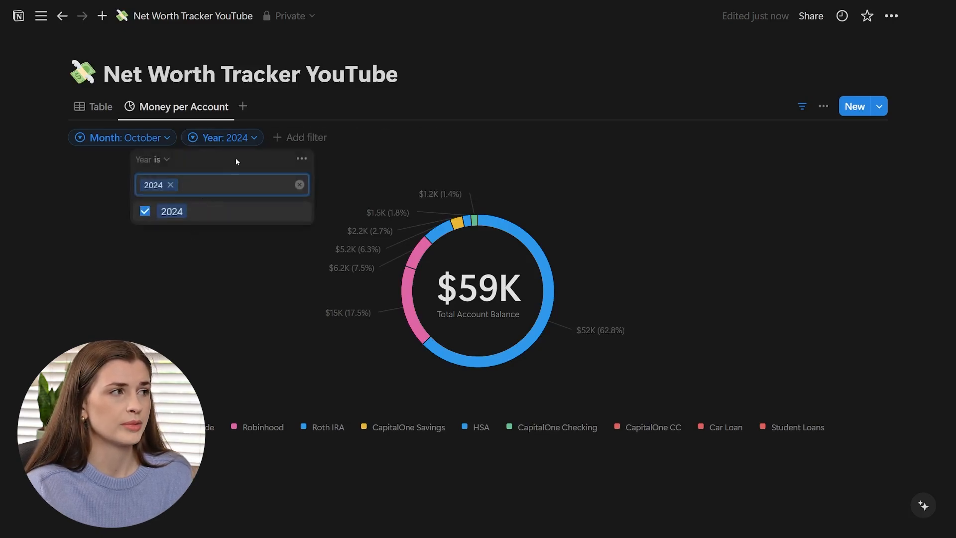
click(134, 143)
click(134, 143)
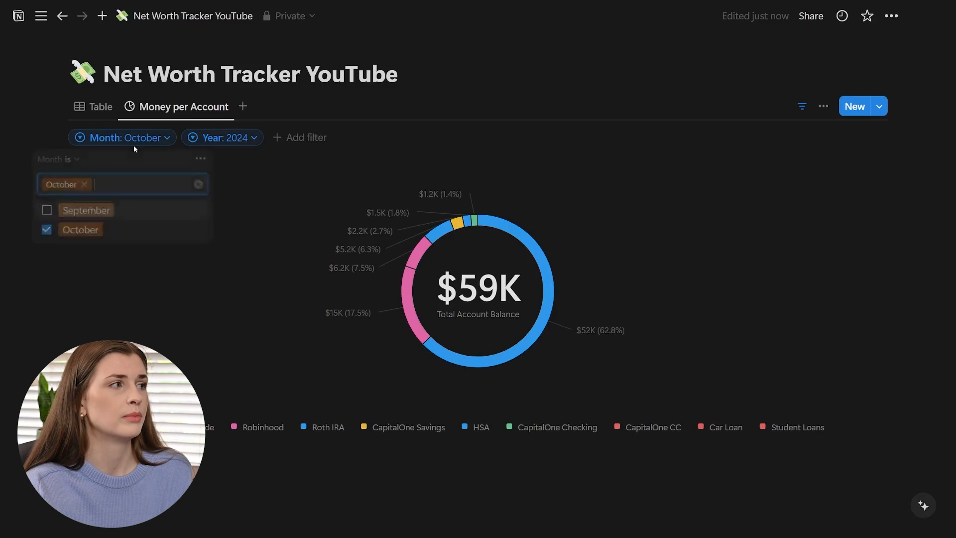
click(99, 230)
click(45, 212)
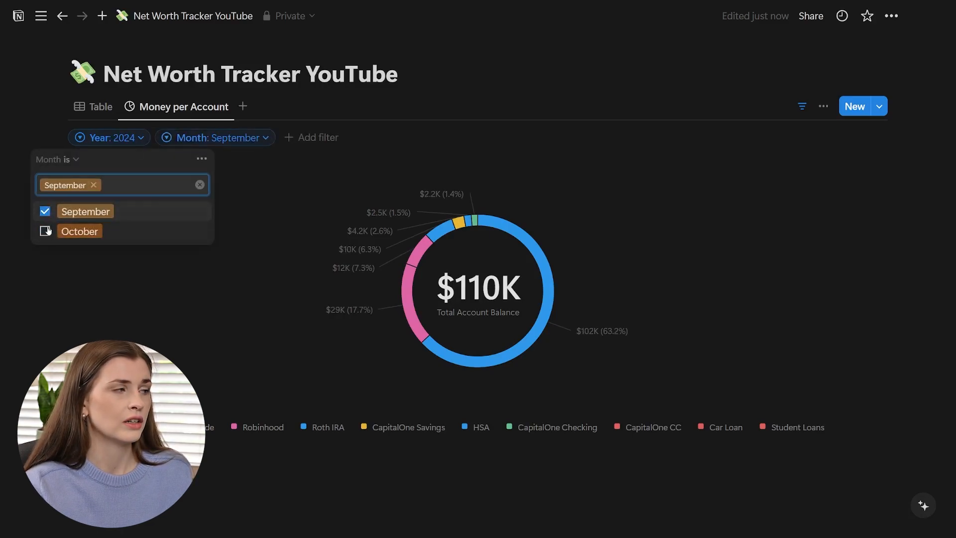
click(219, 310)
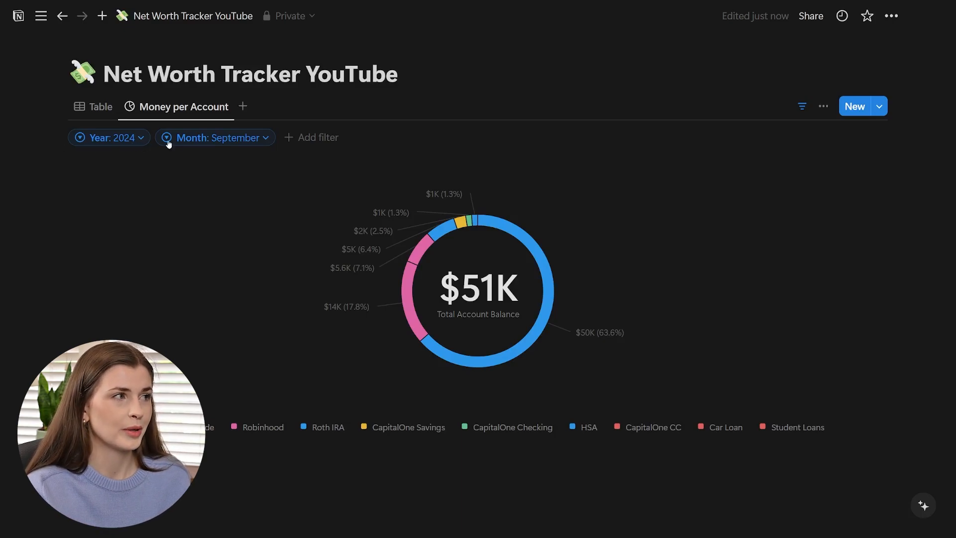
Step: Check the Year filter's options and the table's rows, and return to the Money per Account chart
click(127, 143)
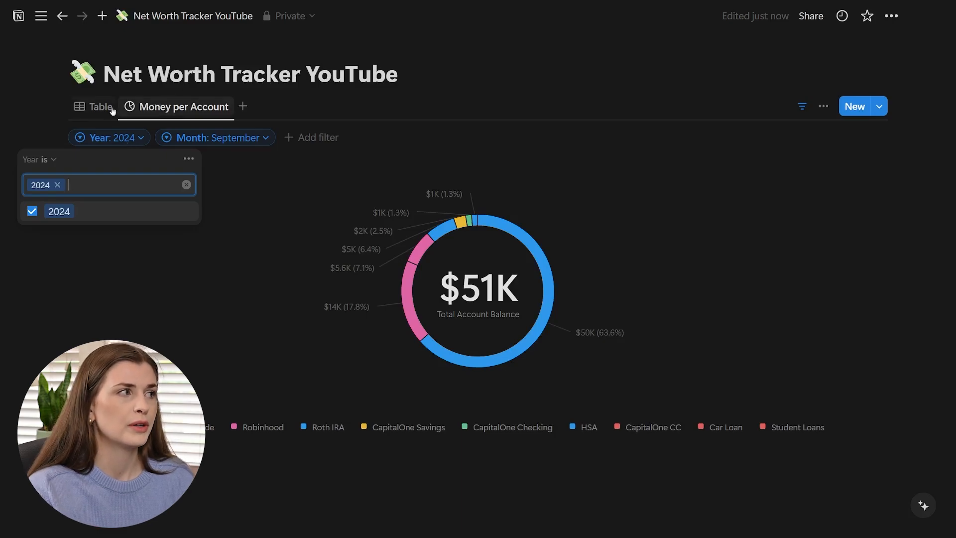
click(94, 106)
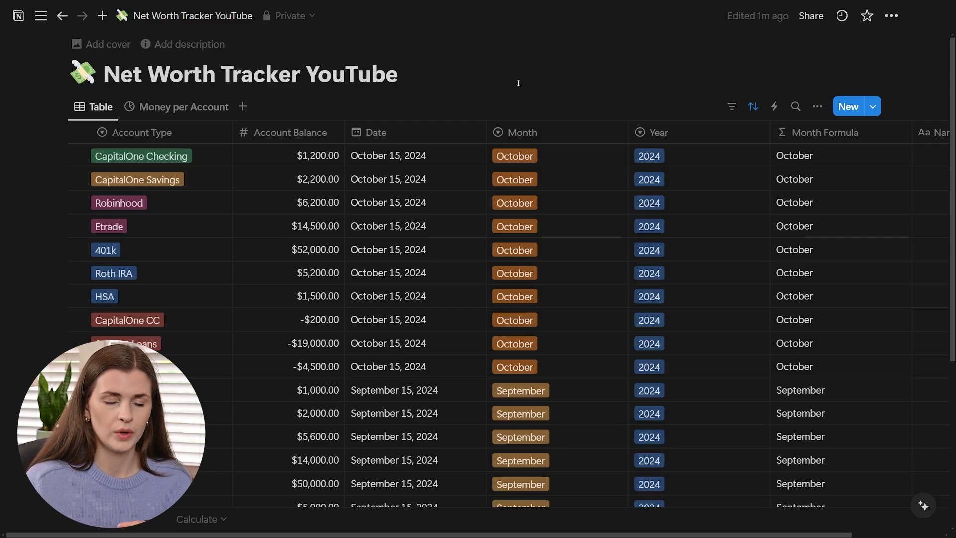
click(172, 110)
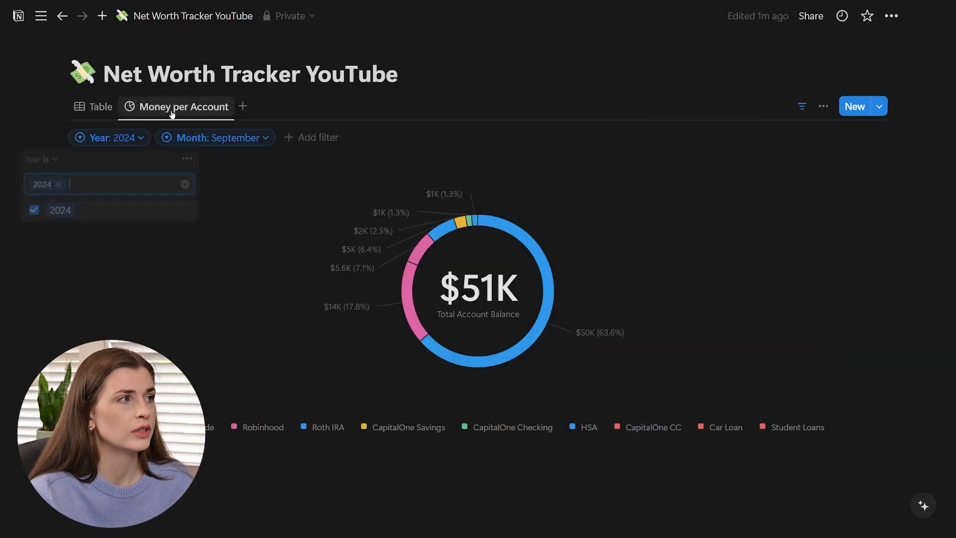
Step: Duplicate the Money per Account view and change the copy's chart type to horizontal bar
click(175, 109)
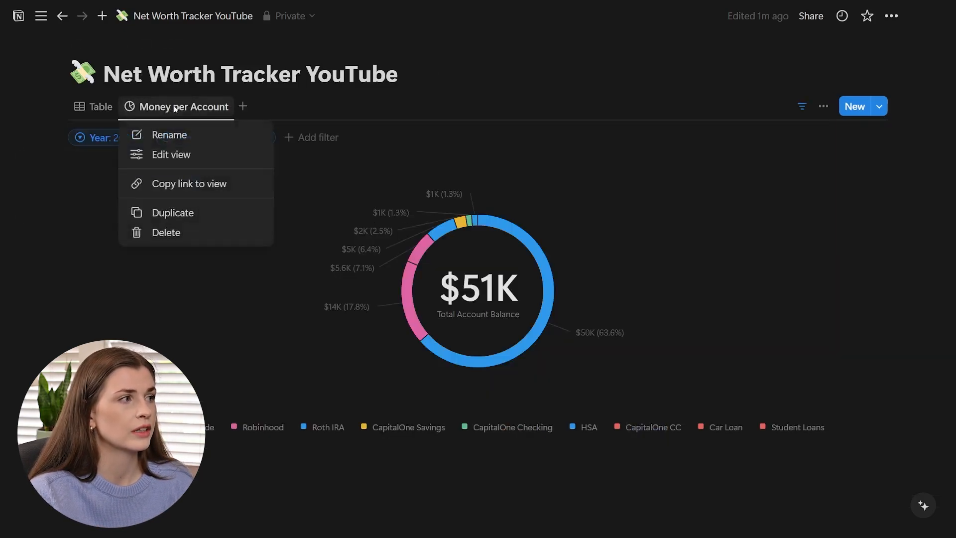
click(187, 212)
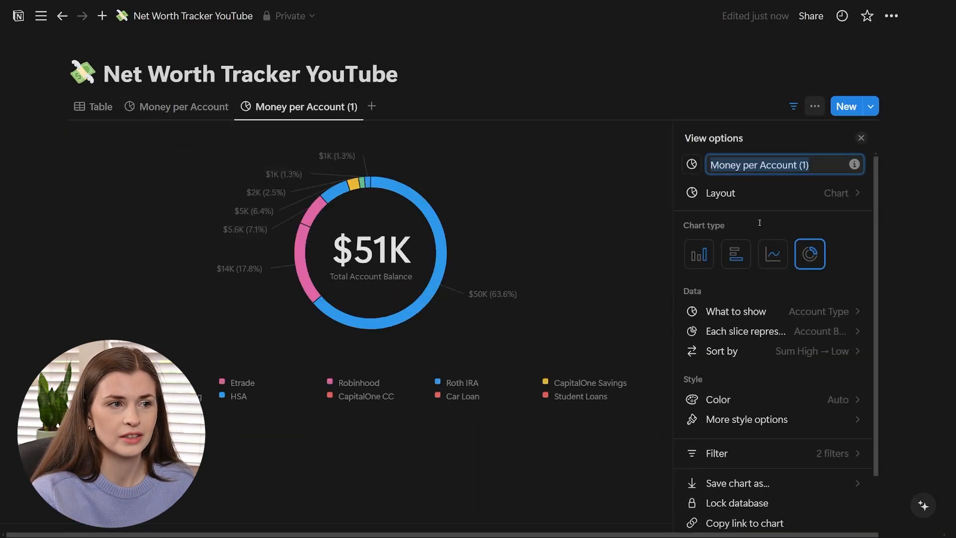
click(704, 263)
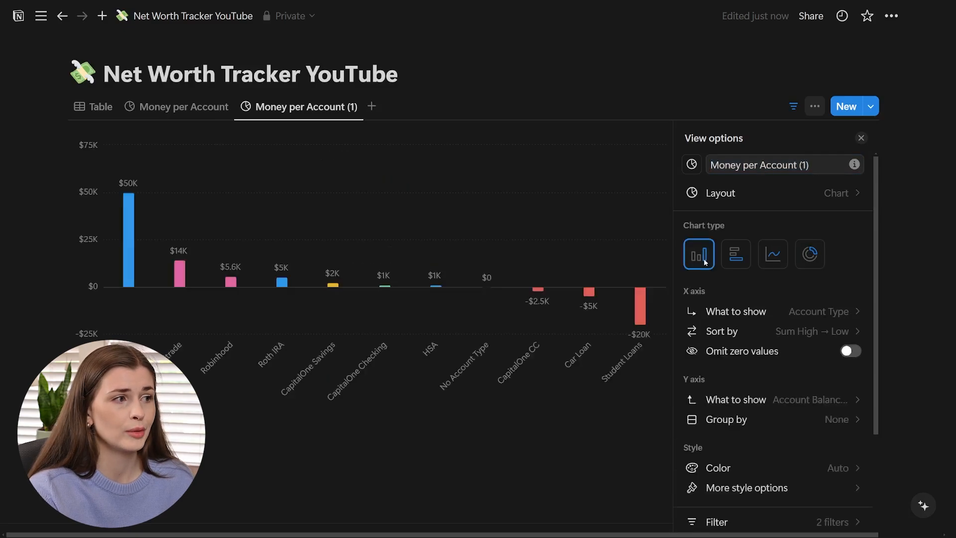
click(740, 264)
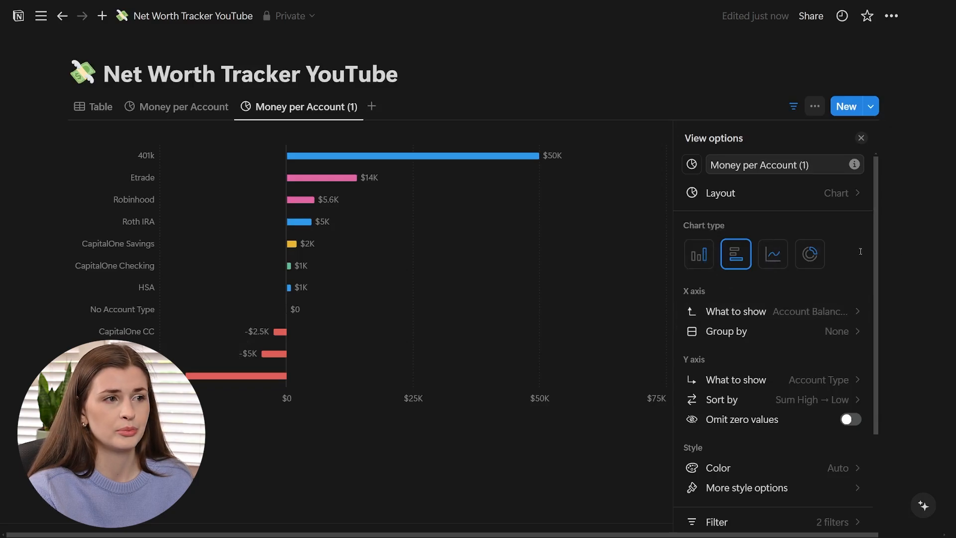
click(465, 471)
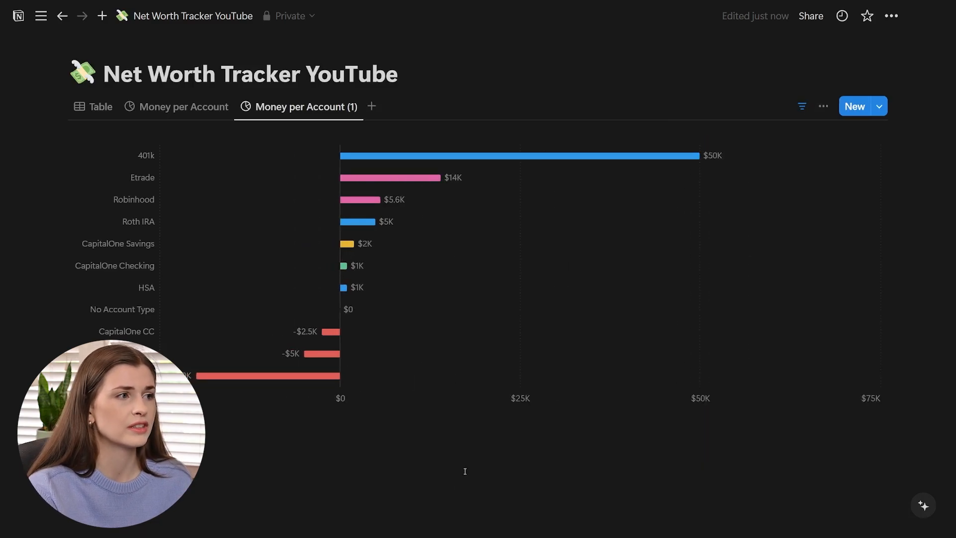
Step: Rename the duplicated view as "Money per Account (Bar)"
mouse_move(351, 155)
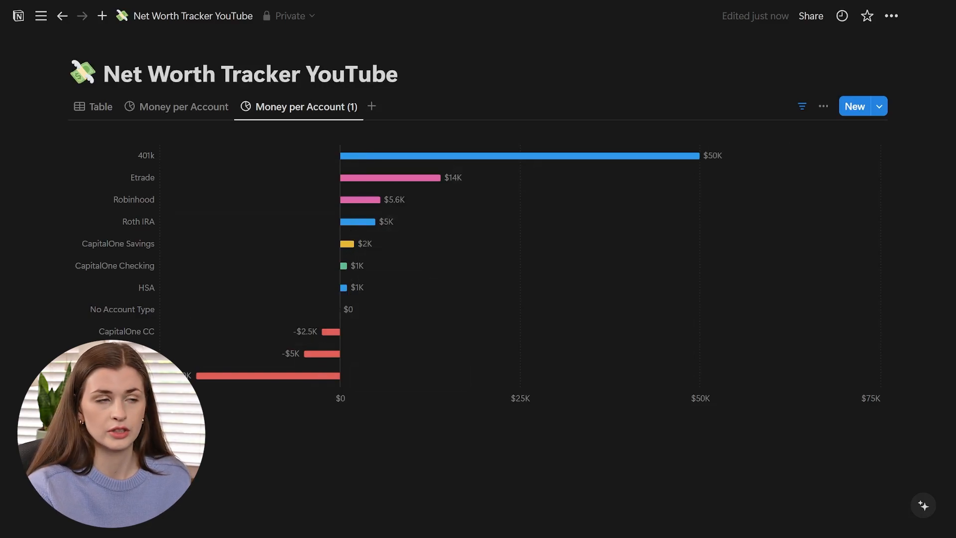
click(313, 116)
click(286, 134)
click(804, 164)
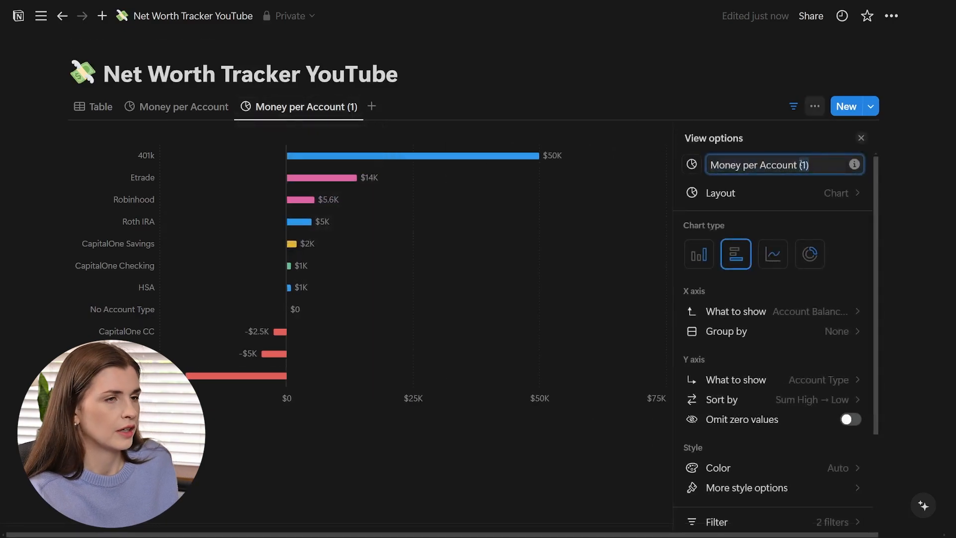
key(BackSpace)
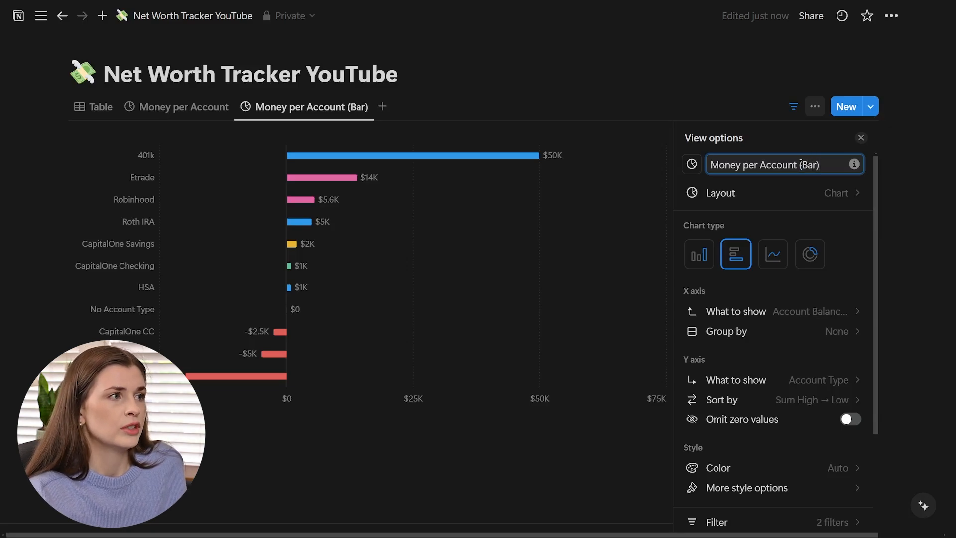
click(535, 83)
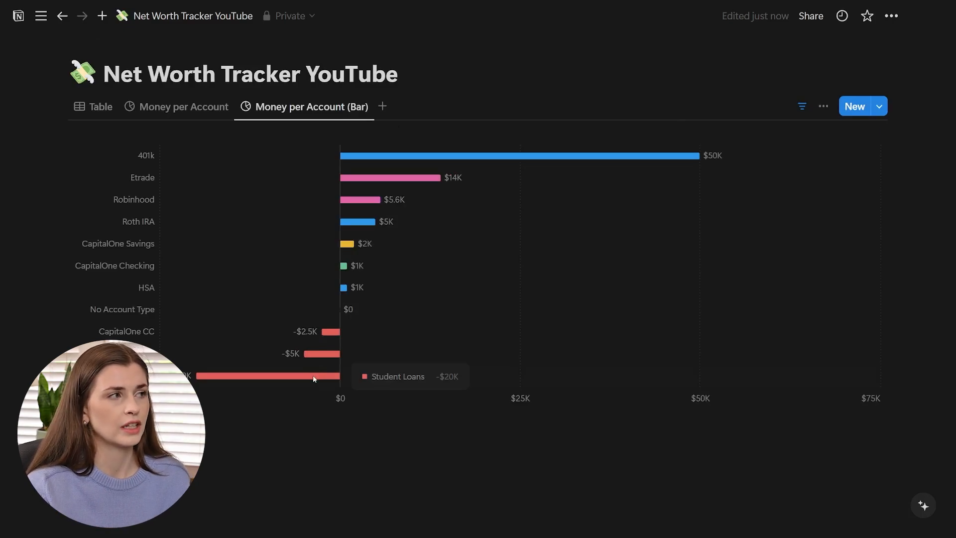
Step: Compare the donut and bar chart views of Money per Account, including the Year and Month filters on each
click(172, 109)
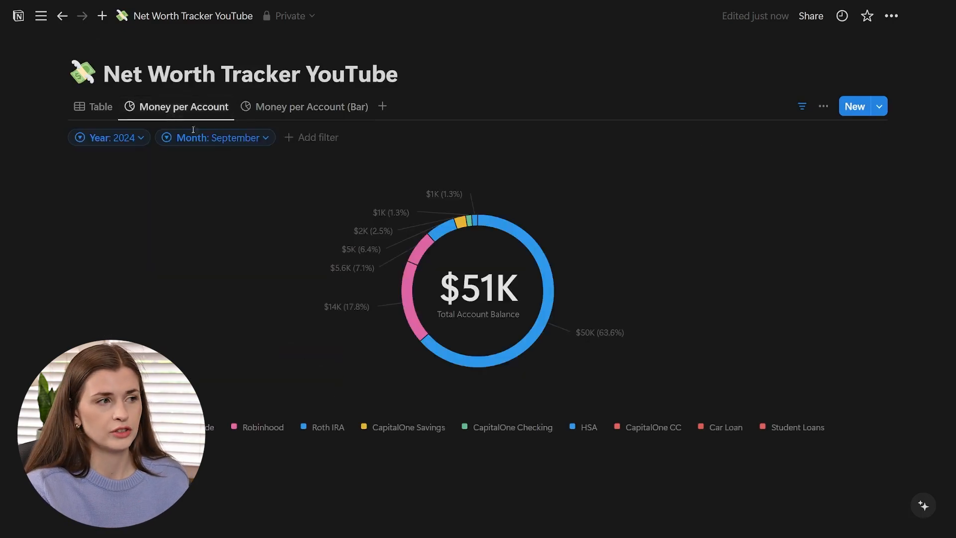
click(262, 114)
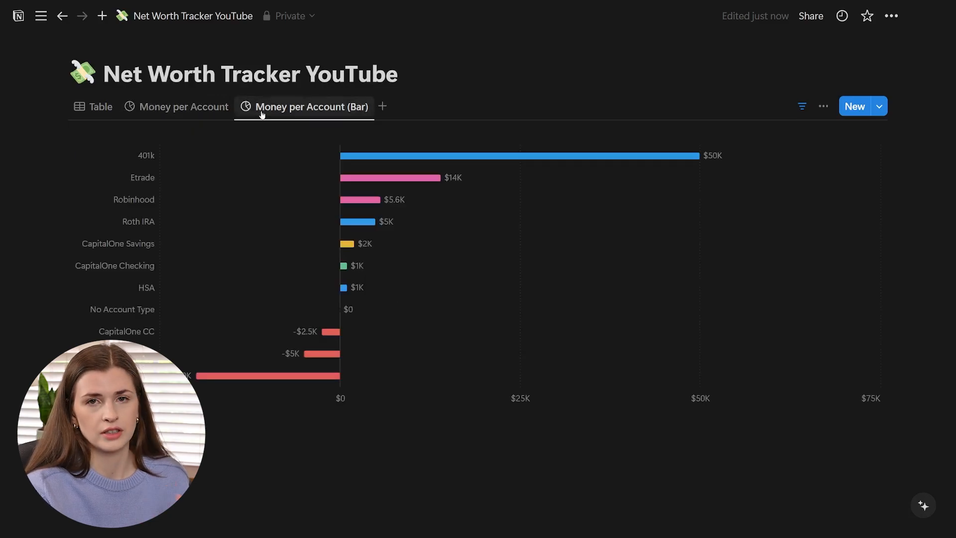
click(195, 113)
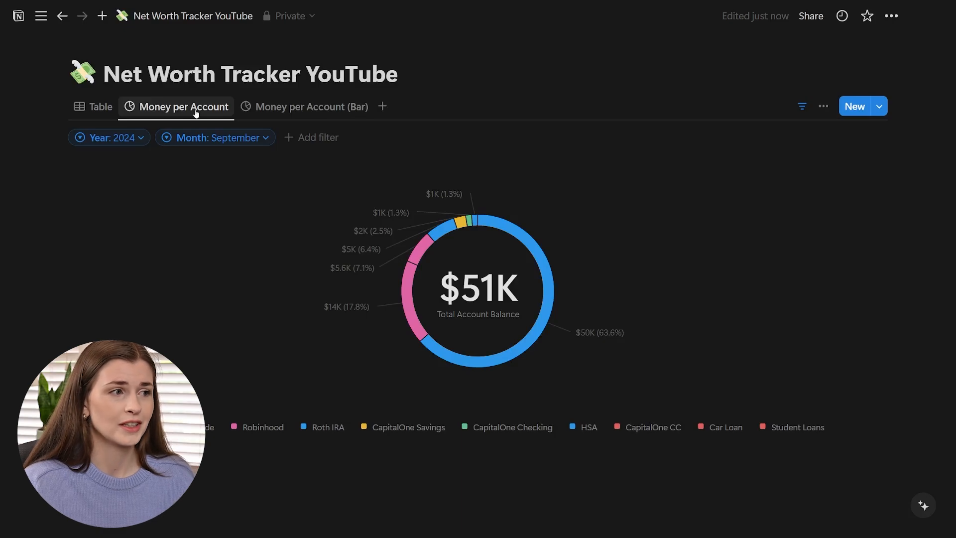
click(267, 106)
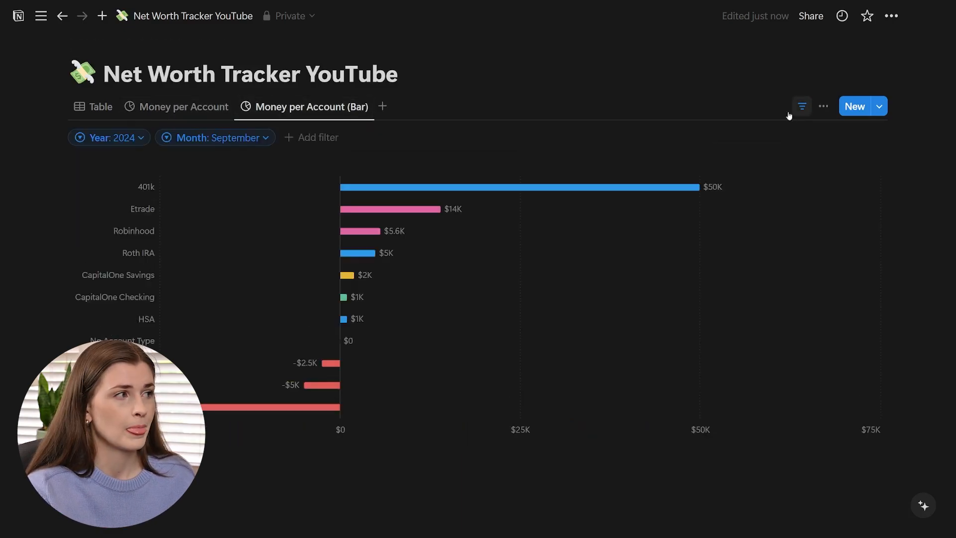
mouse_move(649, 194)
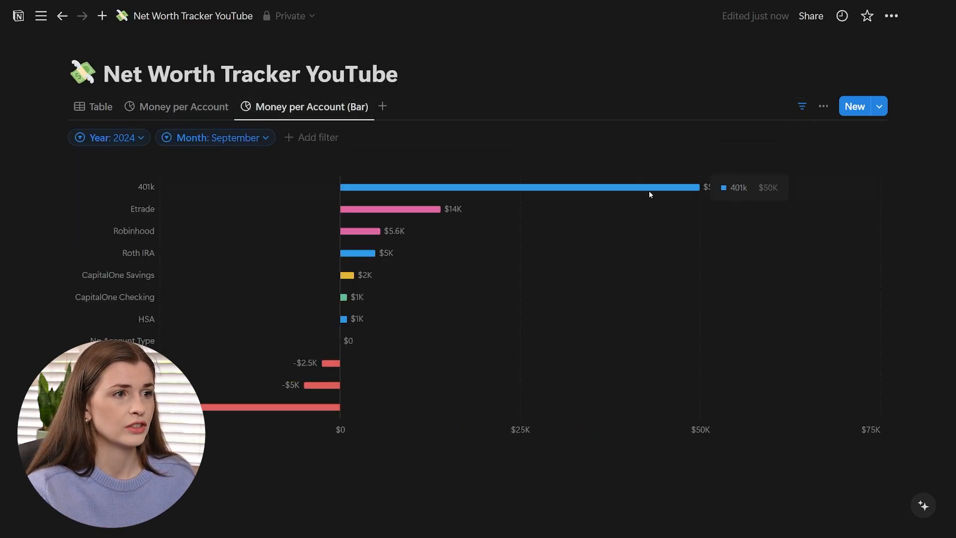
click(215, 143)
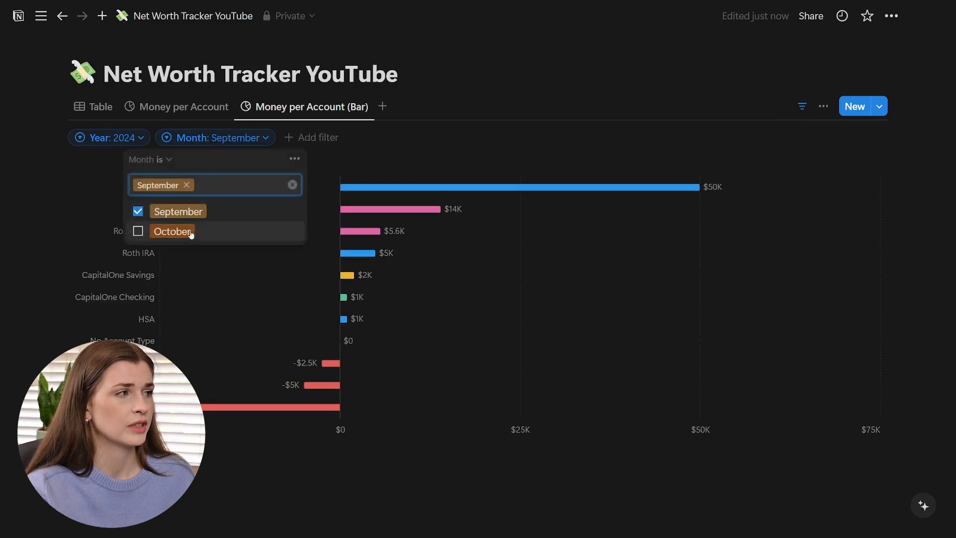
click(212, 112)
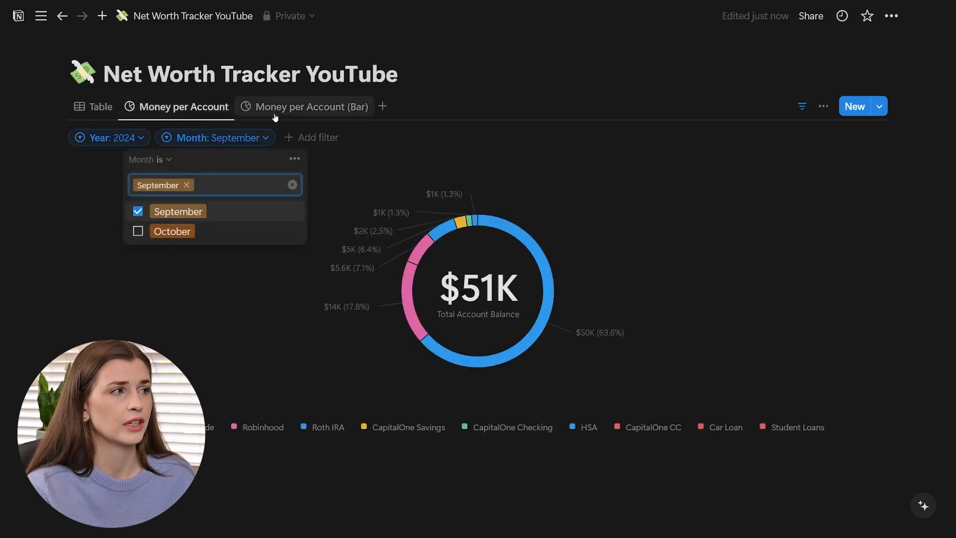
click(249, 106)
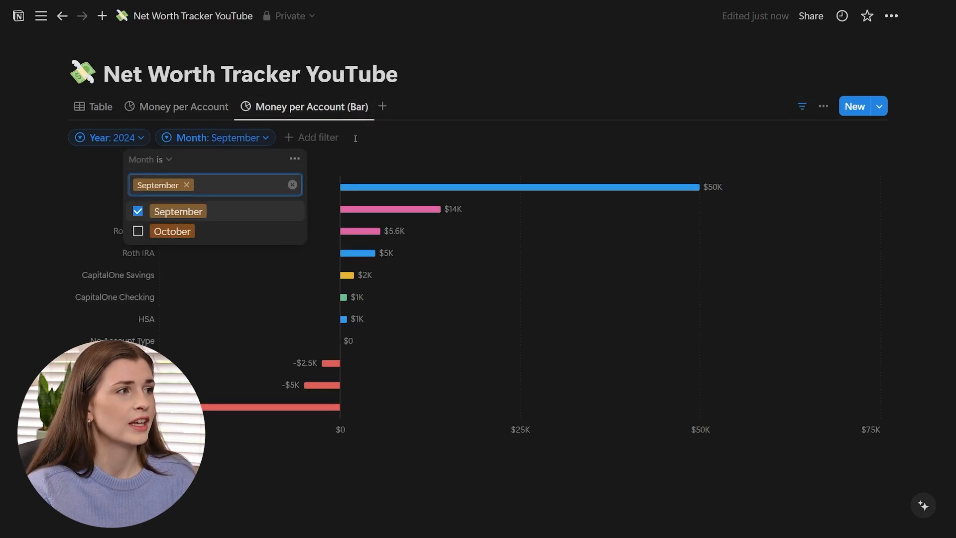
click(502, 135)
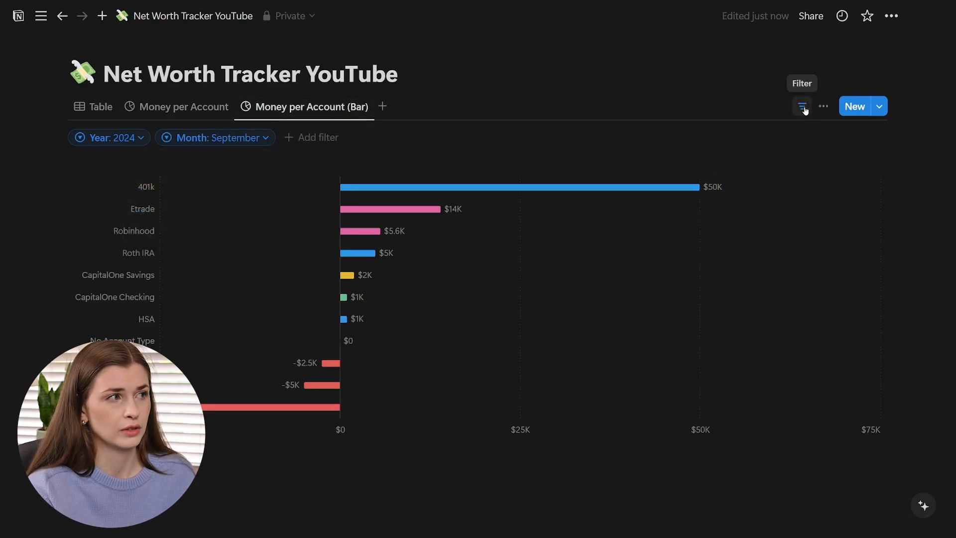
click(803, 108)
click(176, 109)
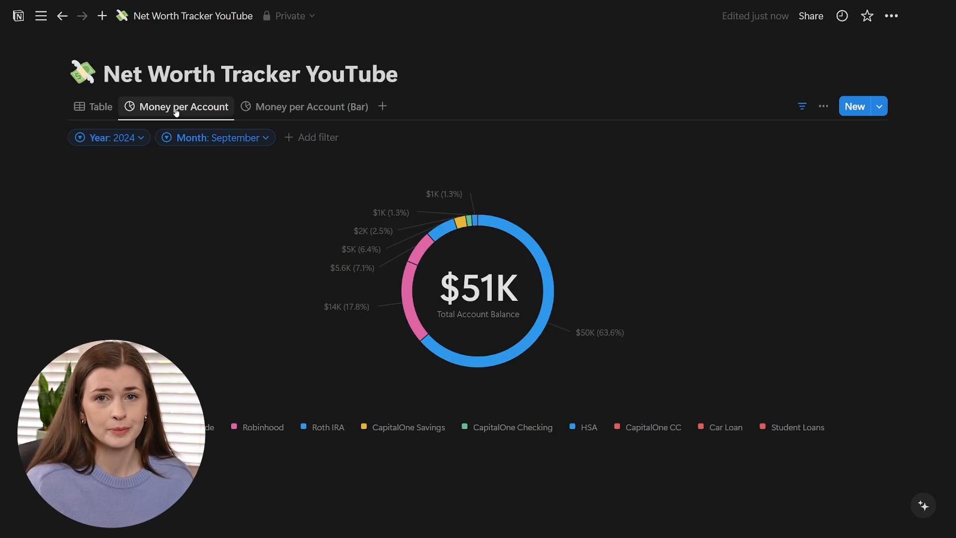
click(309, 106)
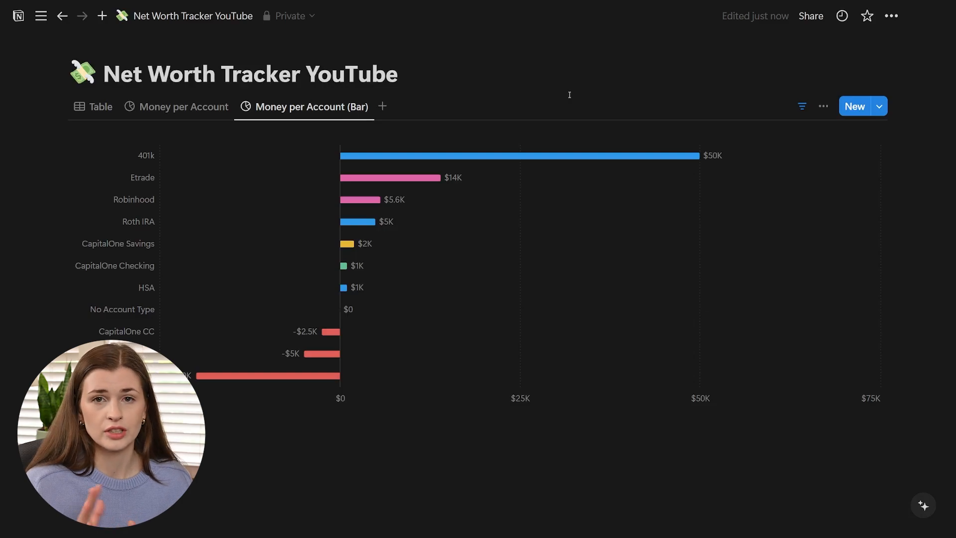
Step: Add a new chart view to the database and name it "Money vs Time"
click(380, 107)
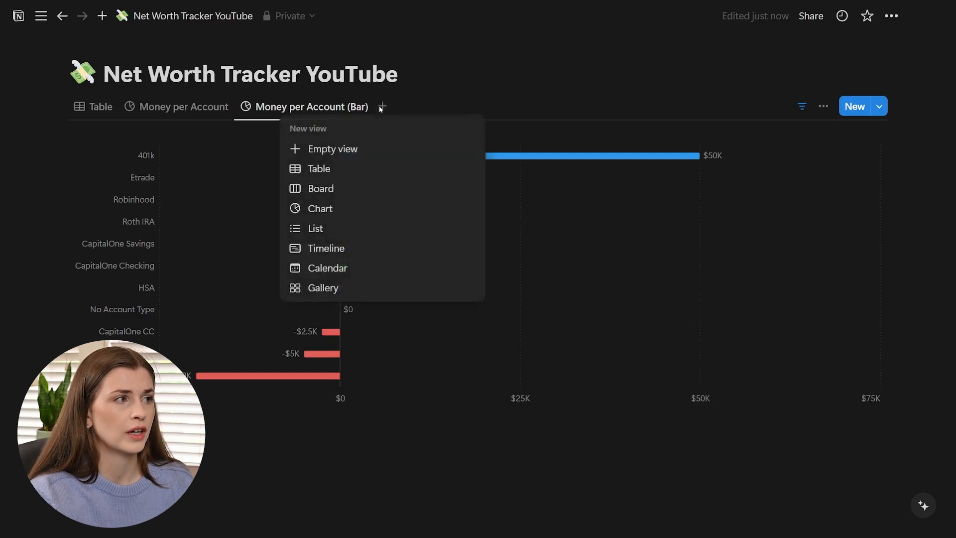
click(339, 208)
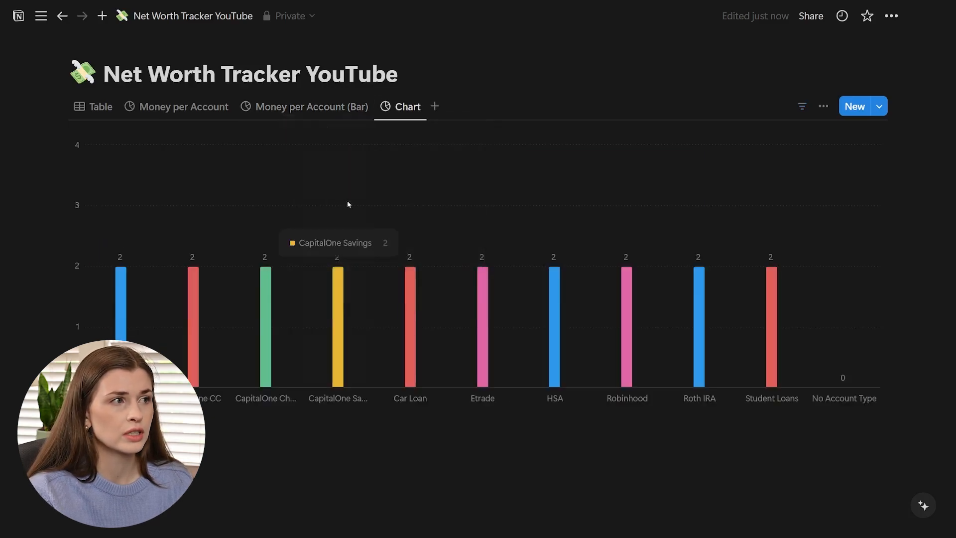
click(823, 107)
click(783, 166)
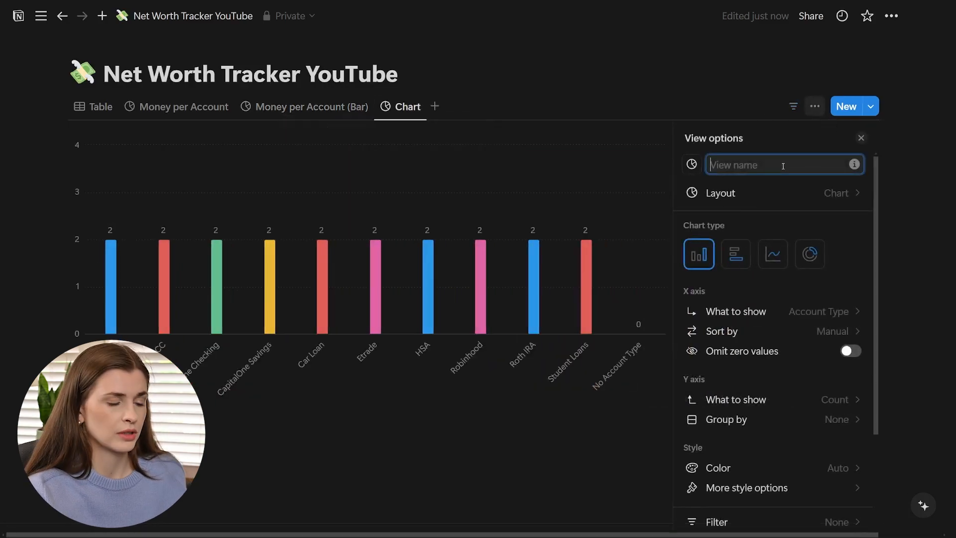
text(Money vs Time)
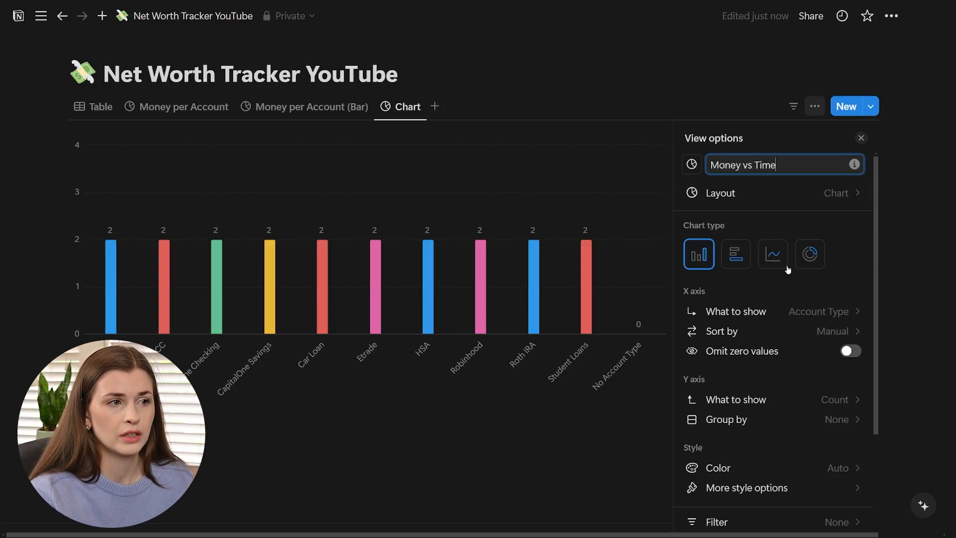
Step: Set the Money vs Time chart's X axis to Month and its Y axis to the sum of Account Balance
click(781, 316)
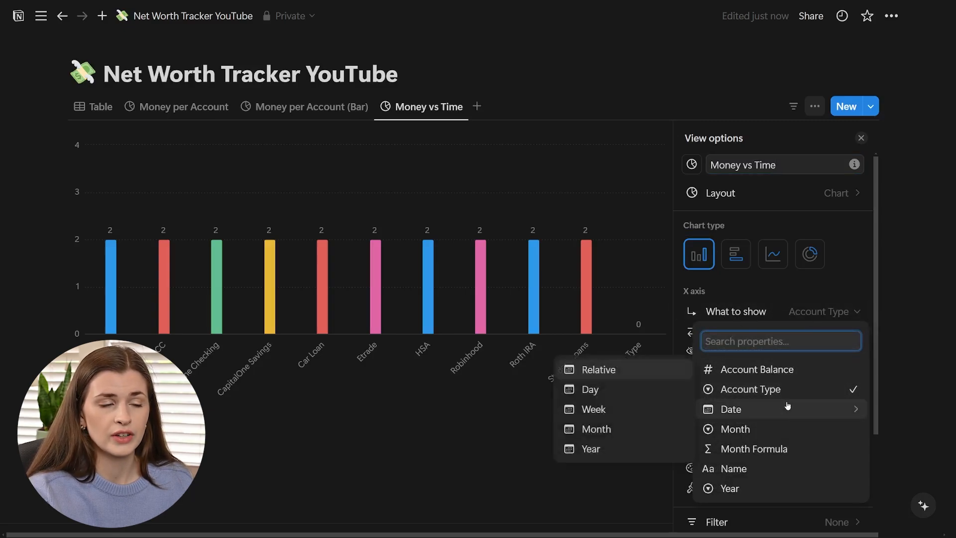
click(750, 437)
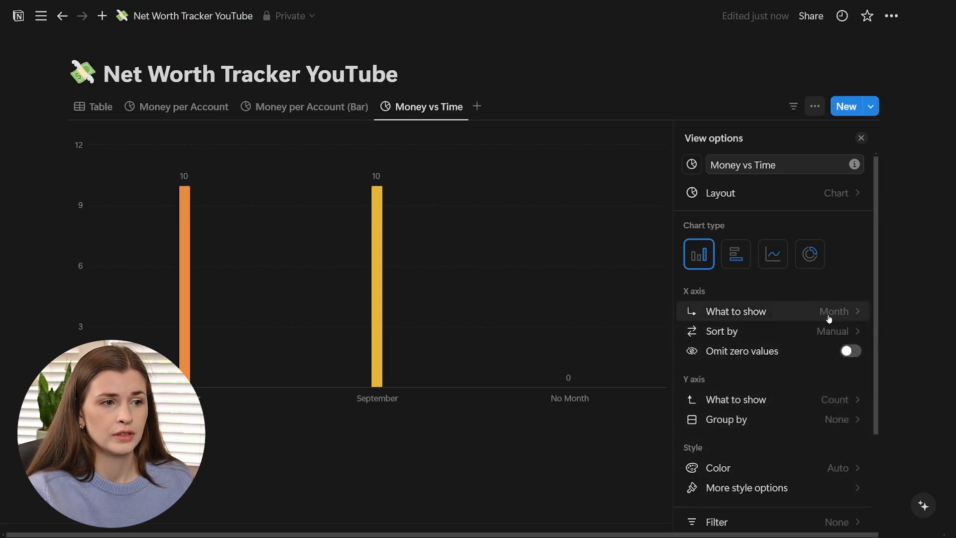
click(829, 402)
click(790, 409)
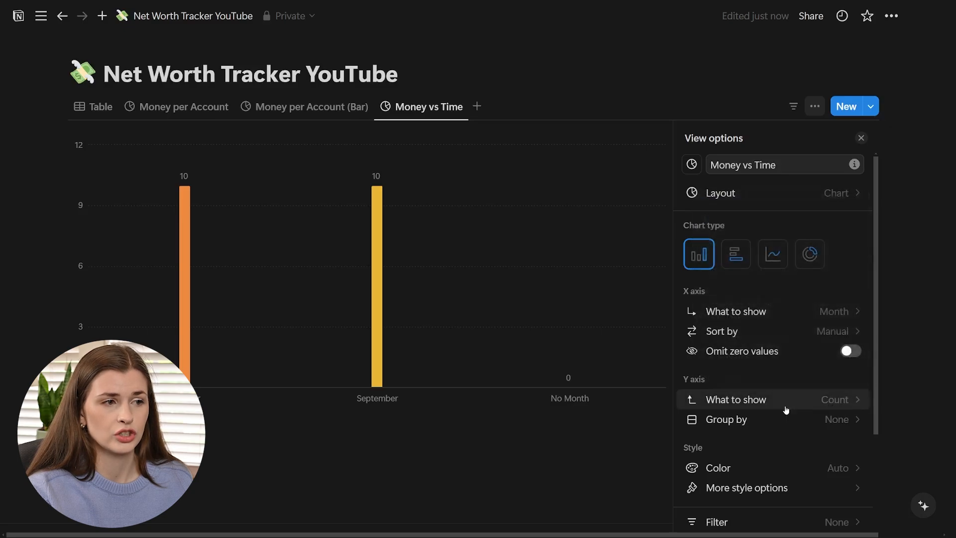
click(732, 401)
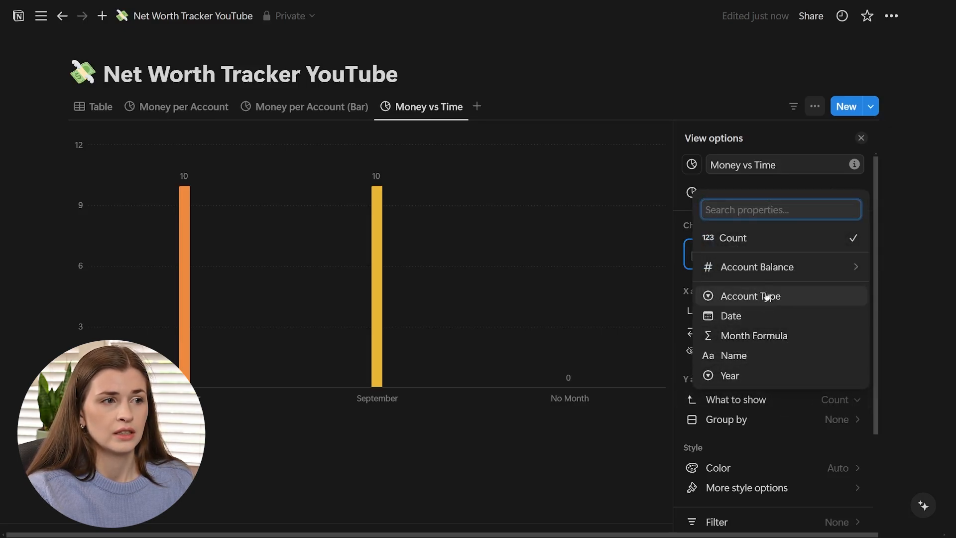
mouse_move(765, 268)
click(605, 222)
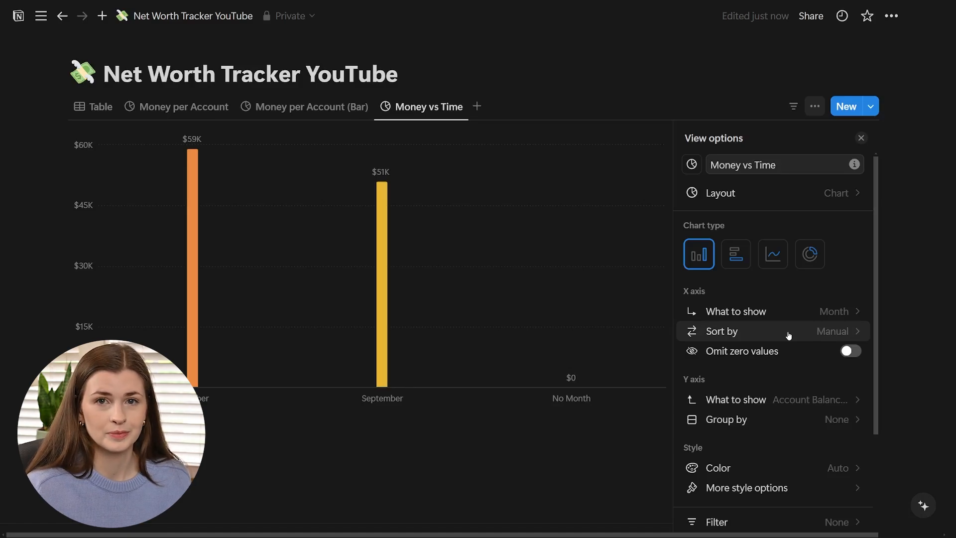
Step: Manually reorder the chart's month groups so September comes before October, and close the view options
click(752, 331)
drag(707, 288, 708, 257)
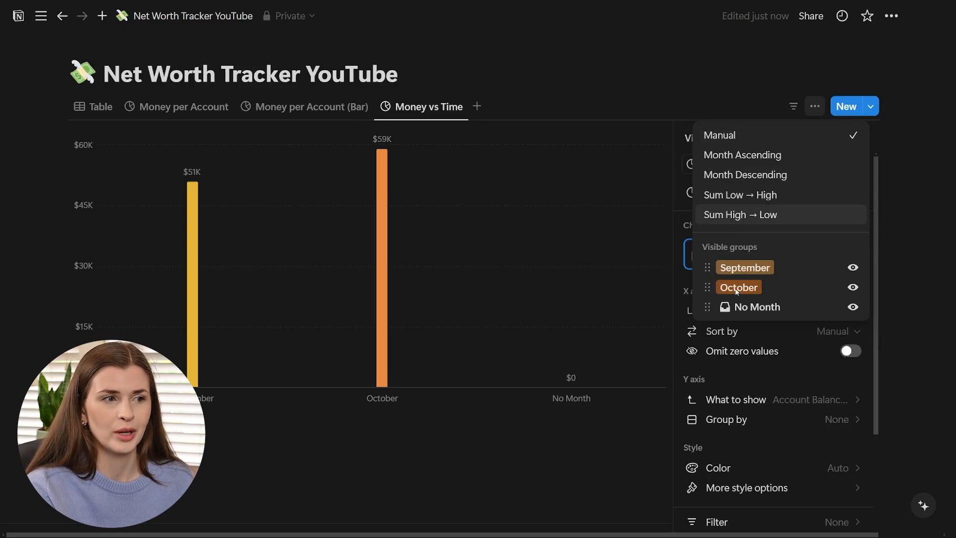
click(805, 387)
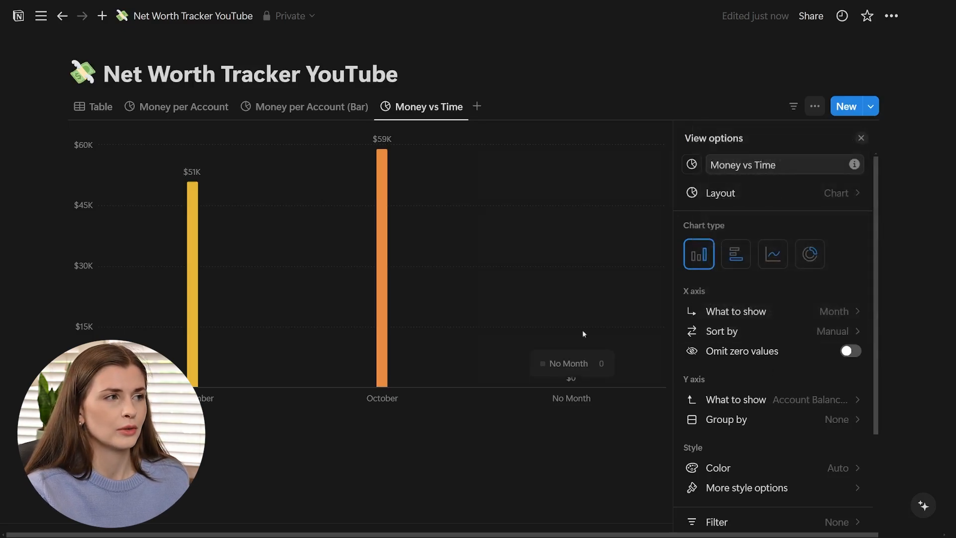
click(570, 490)
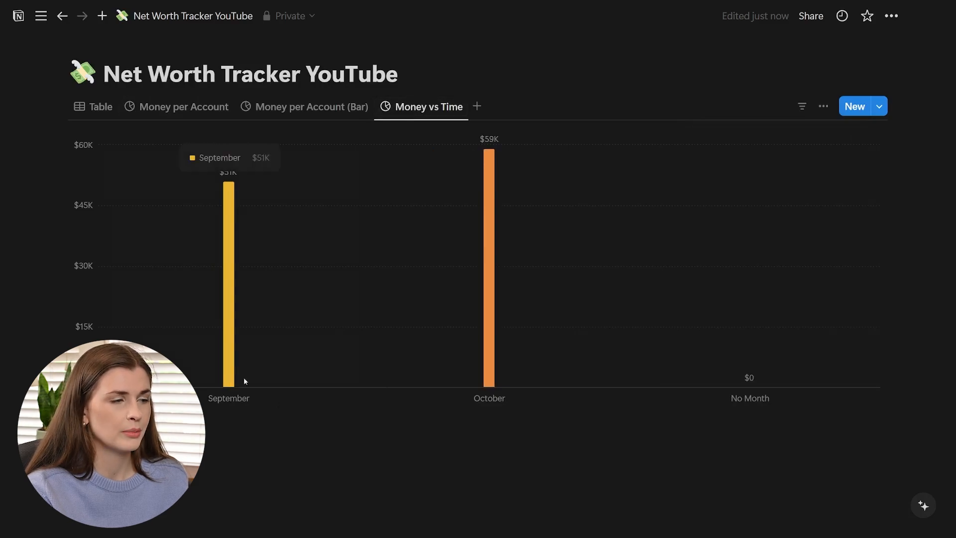
click(801, 106)
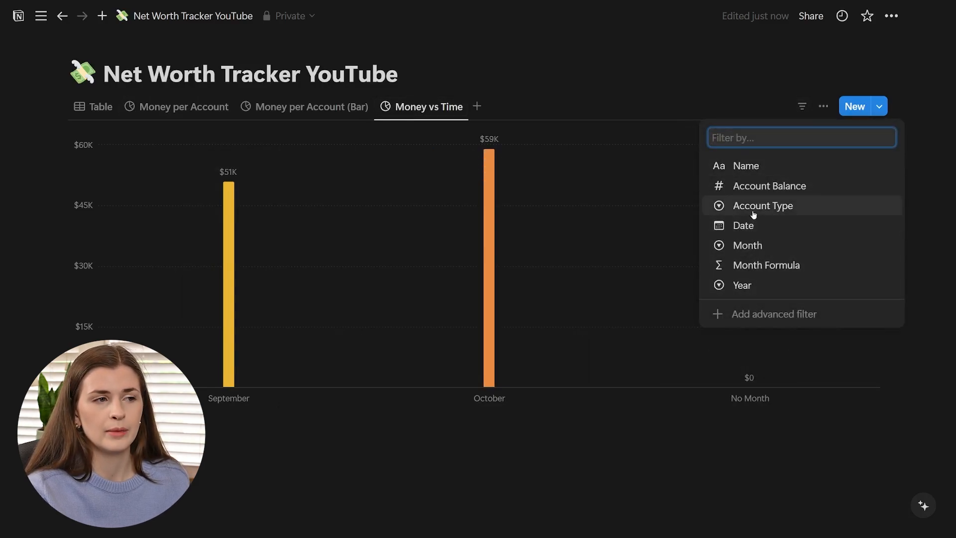
click(784, 315)
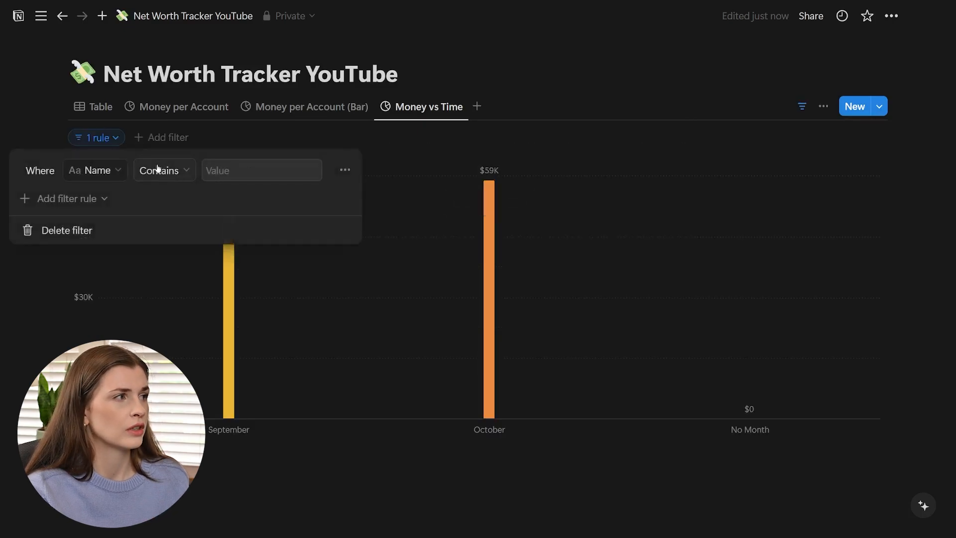
click(97, 138)
click(153, 138)
click(115, 137)
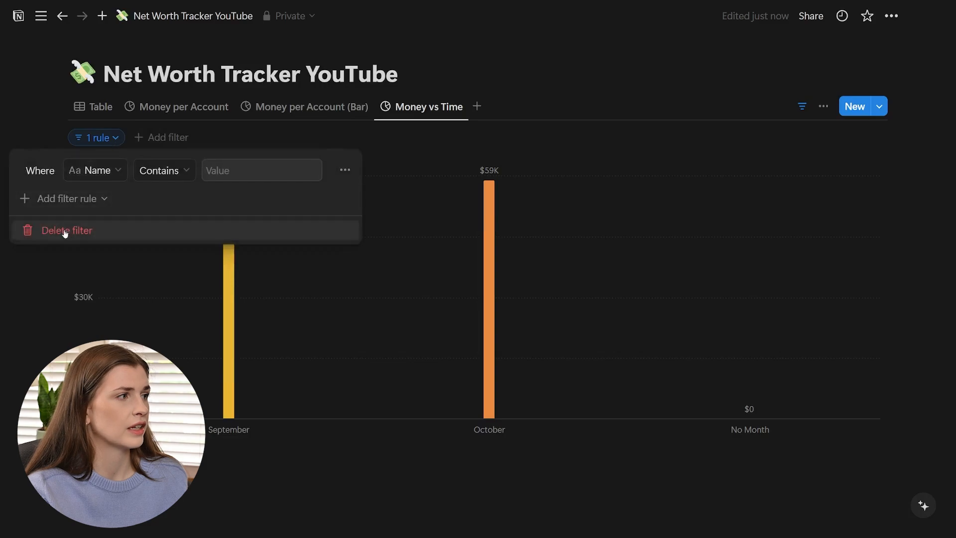
click(64, 229)
click(125, 138)
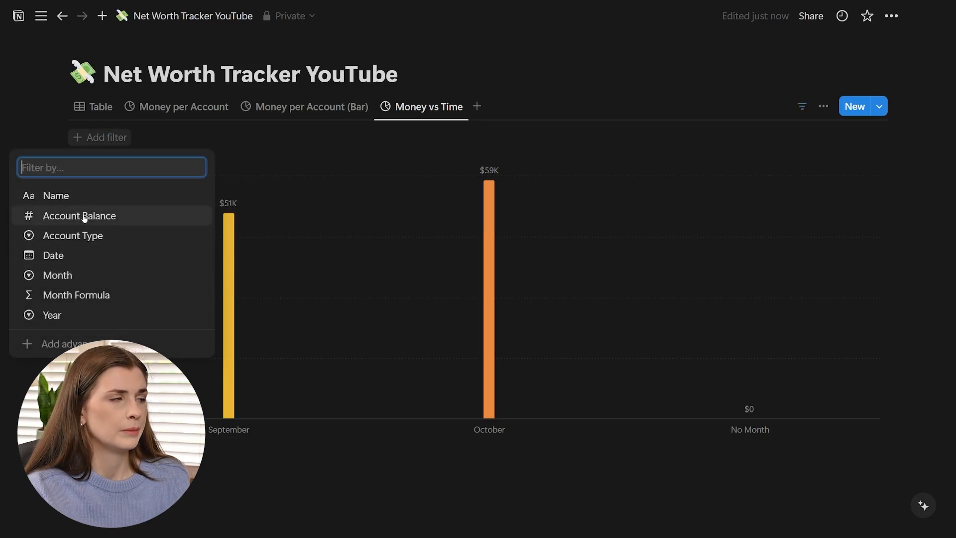
click(85, 277)
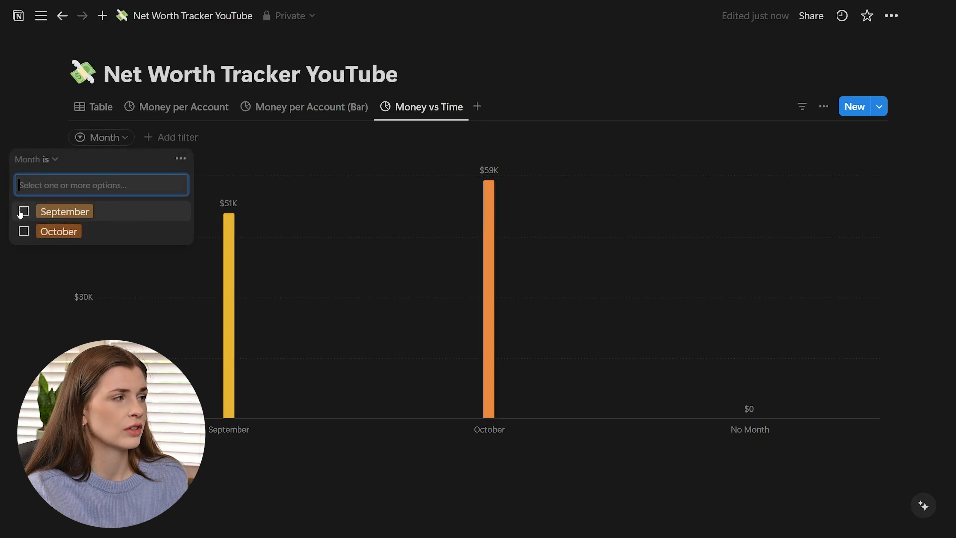
click(276, 135)
click(130, 141)
click(180, 158)
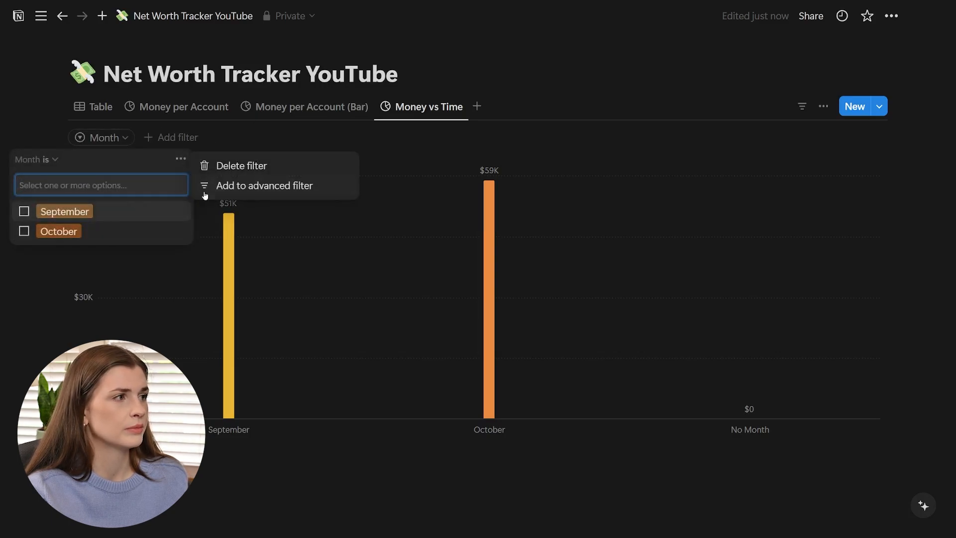
click(208, 163)
Step: Filter the Money vs Time chart to Year 2024 and hide the filter bar
click(106, 142)
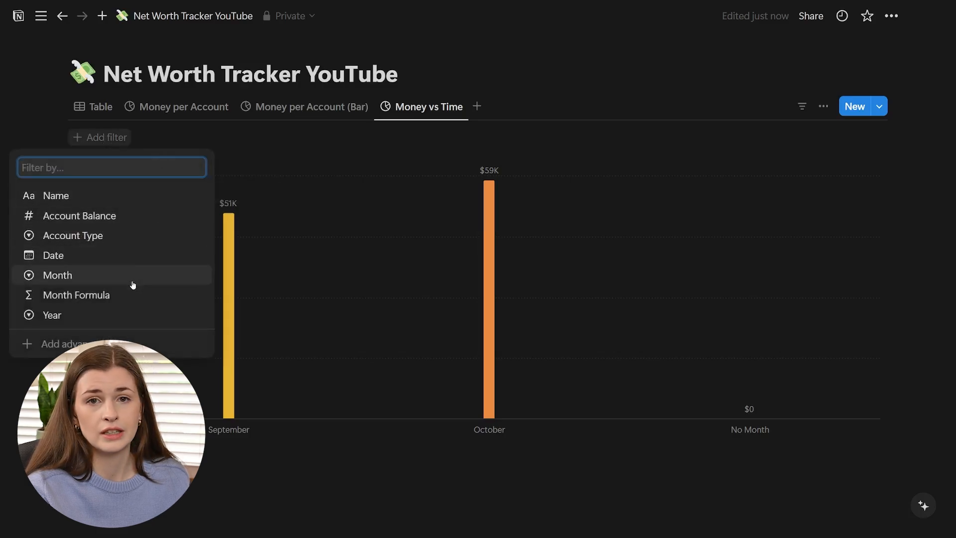
click(90, 314)
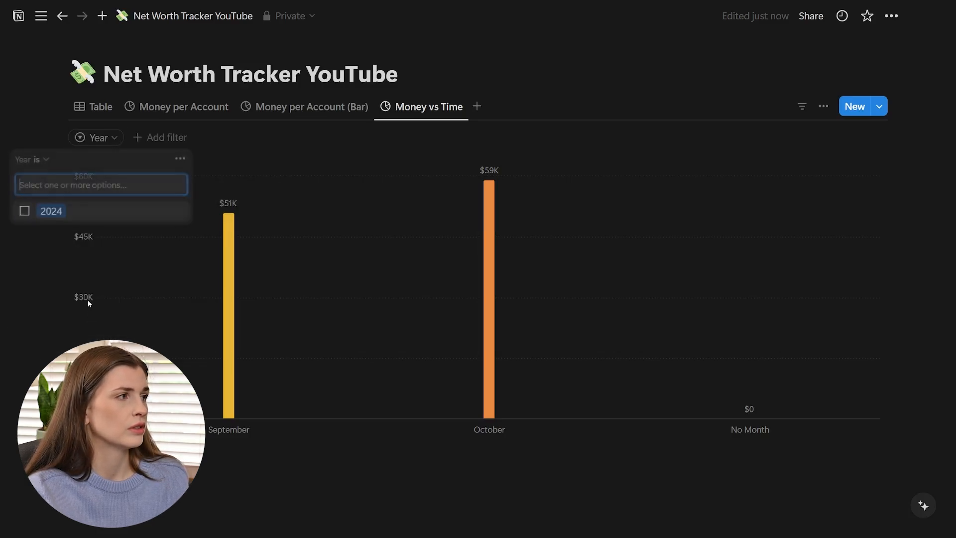
click(24, 213)
click(338, 127)
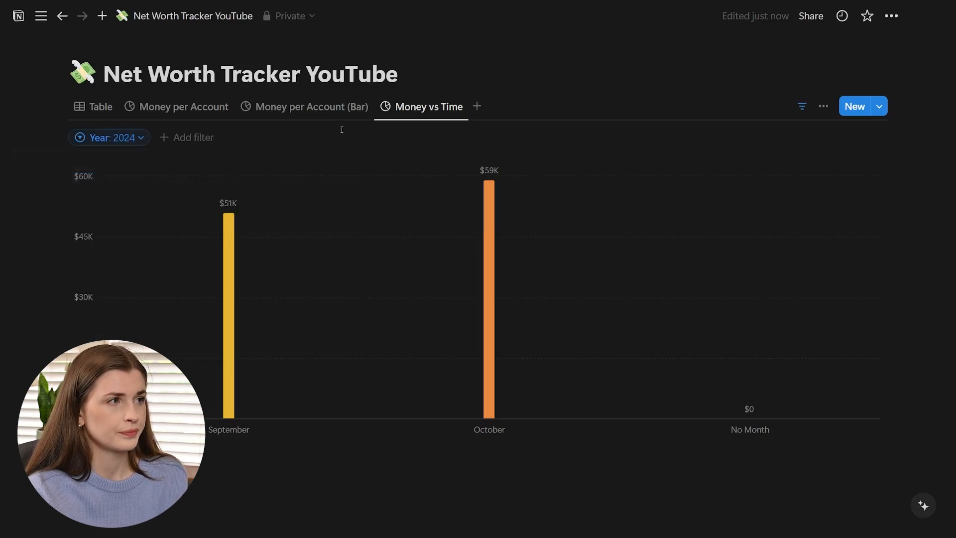
click(802, 107)
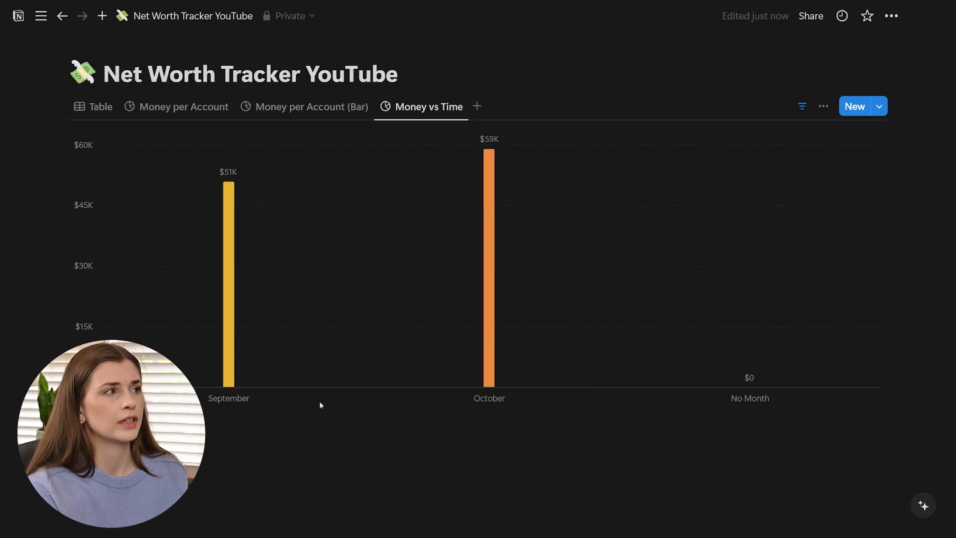
Step: Review the Money per Account donut, bar chart, Money vs Time and Table views, including the table's monthly account rows
click(153, 107)
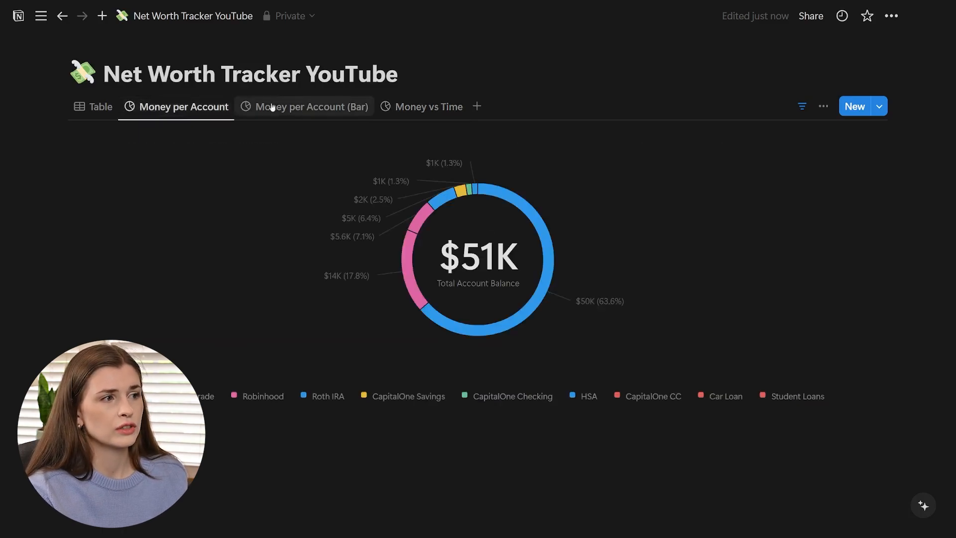
click(296, 108)
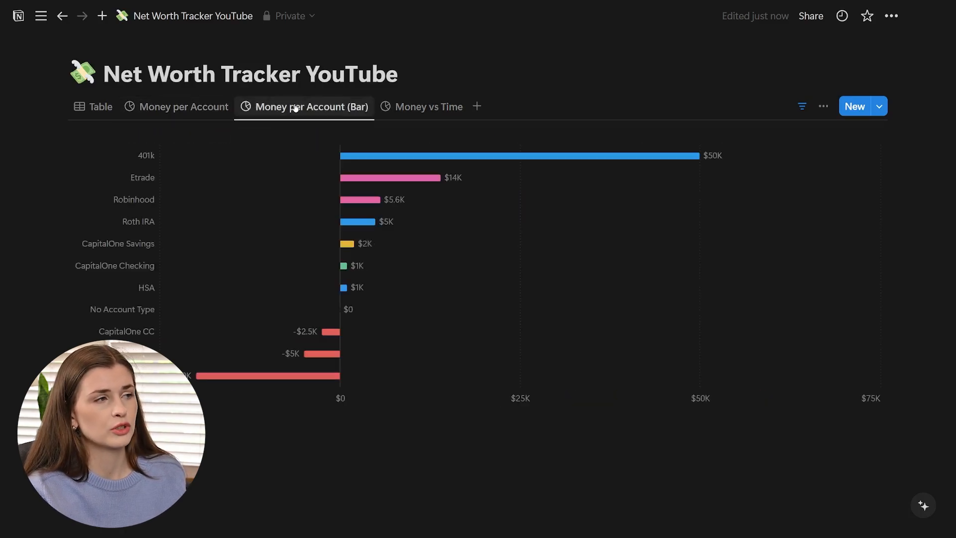
click(419, 107)
click(101, 109)
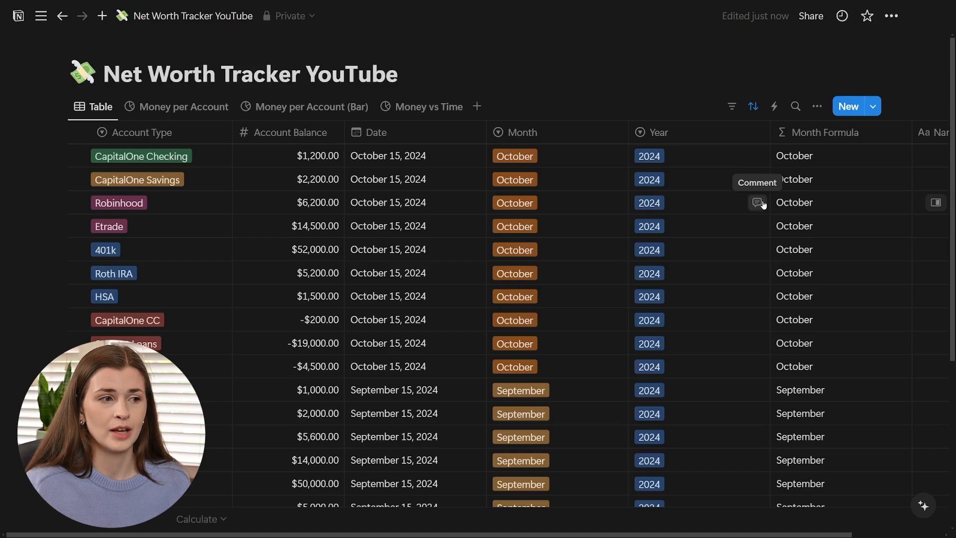
click(431, 106)
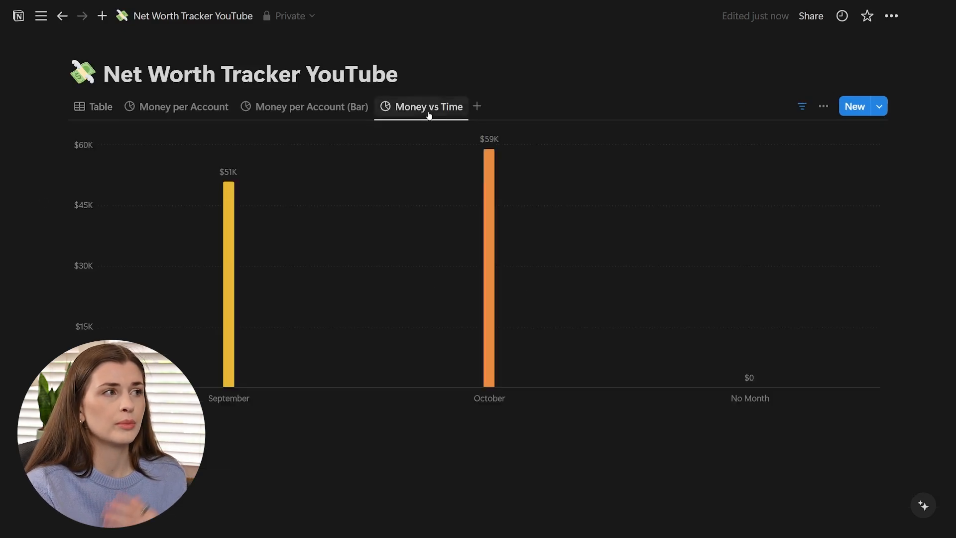
click(318, 110)
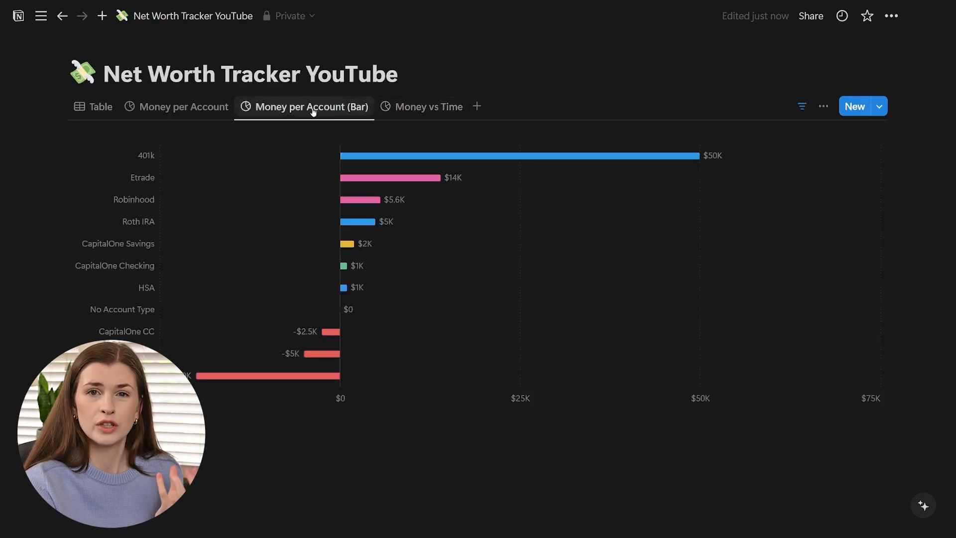
click(144, 107)
click(92, 109)
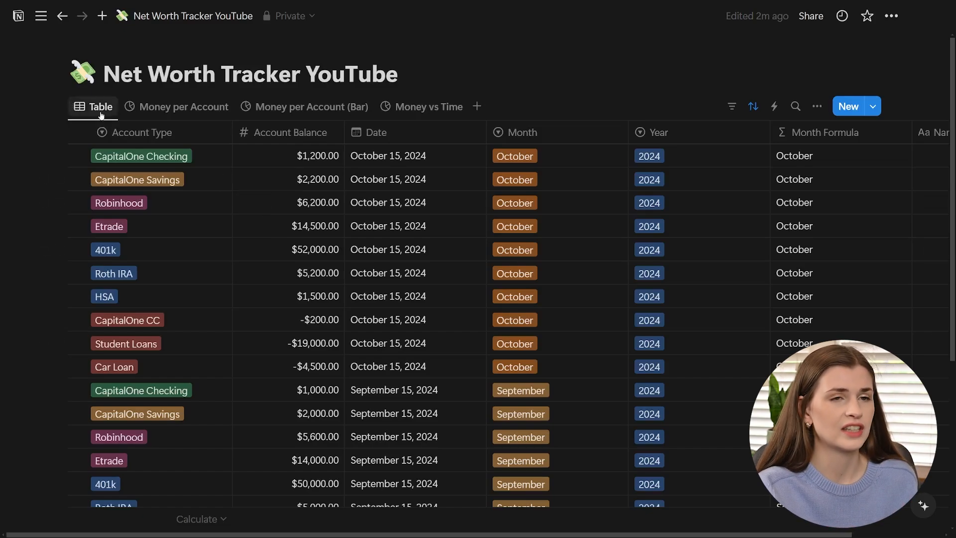
scroll(258, 417, down, 4)
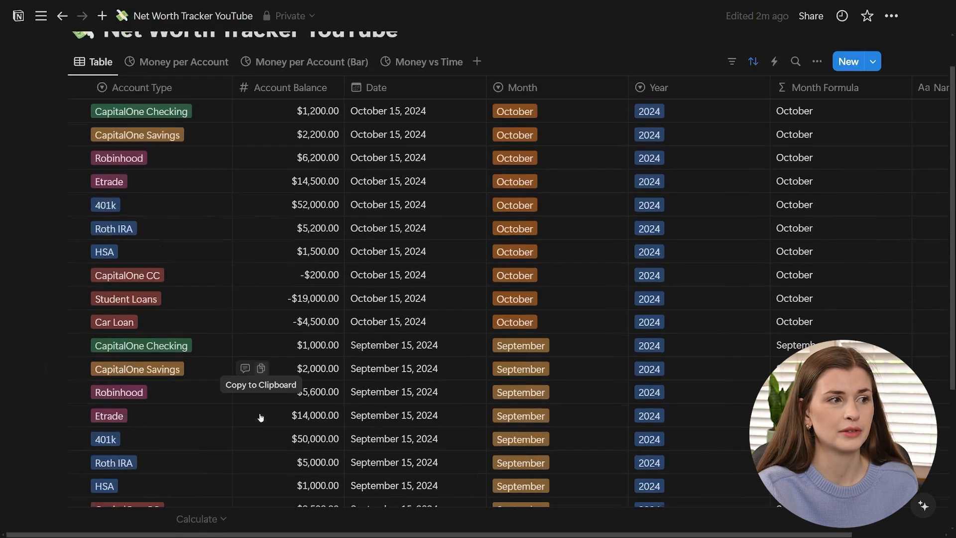
scroll(260, 417, up, 4)
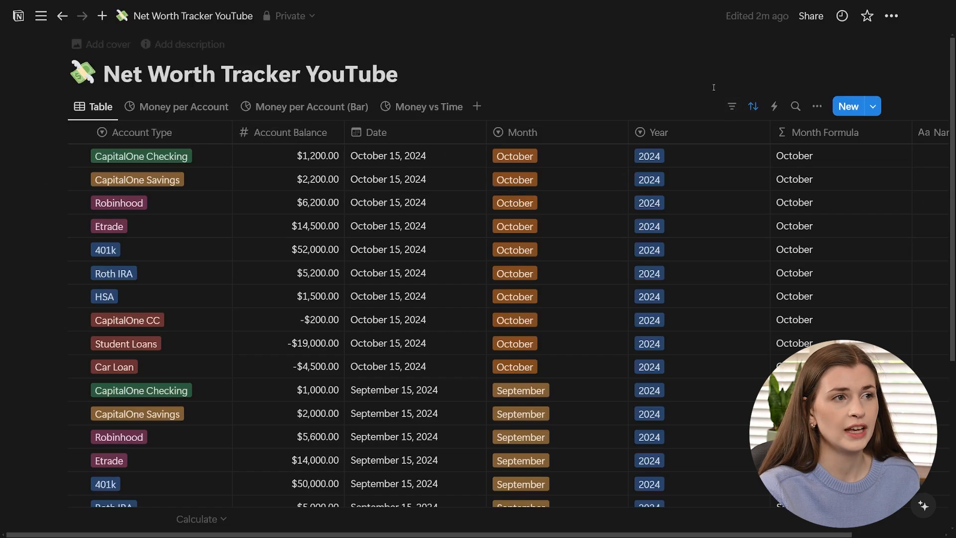
Step: Add an Account Type filter to the table and limit it to 401k
click(729, 108)
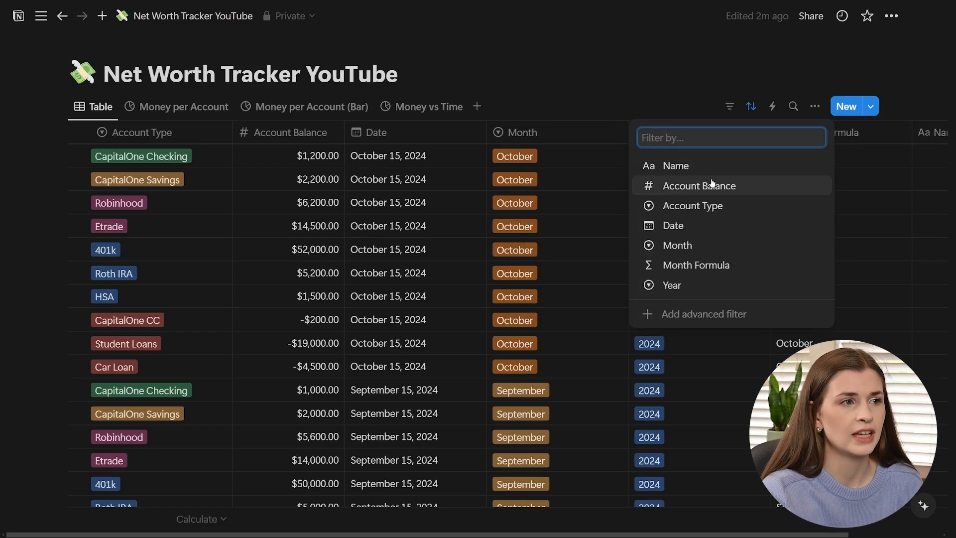
click(711, 206)
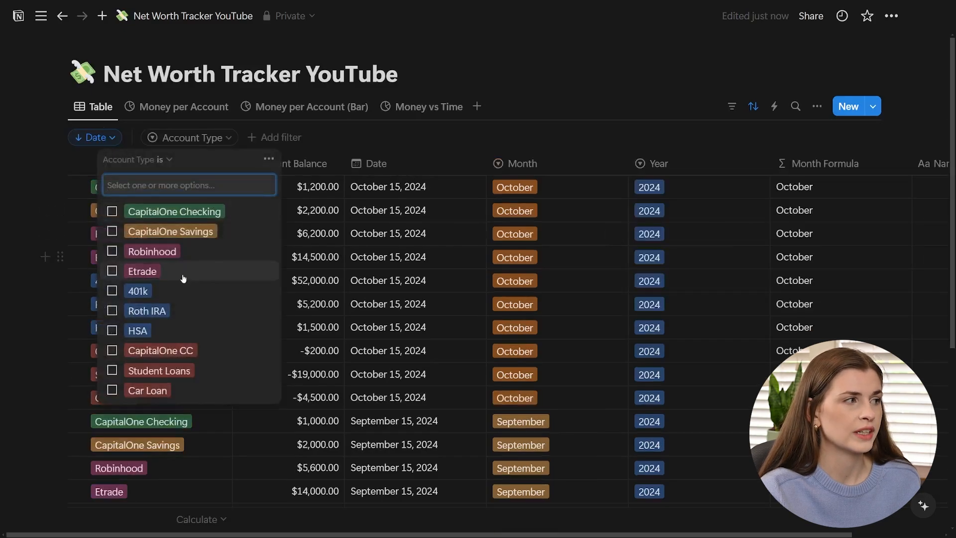
click(113, 291)
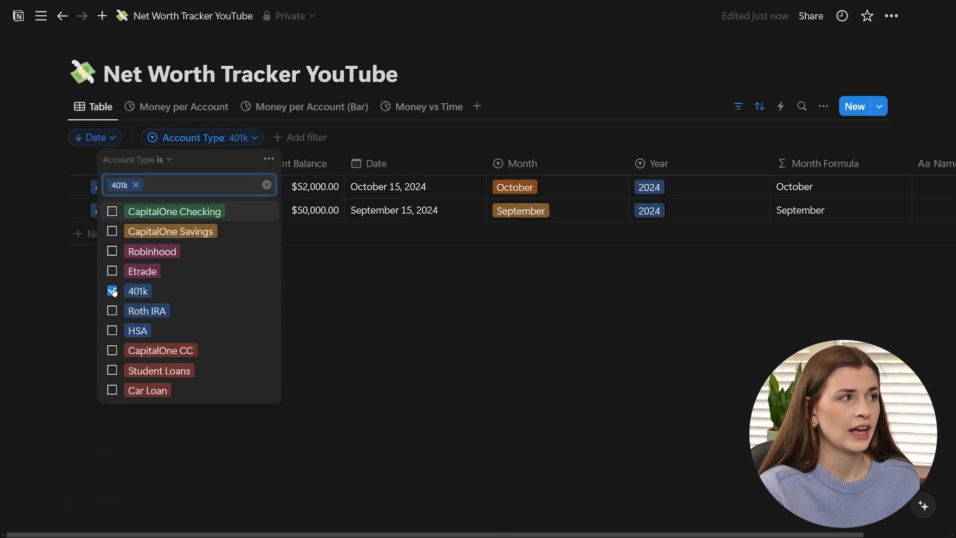
click(543, 337)
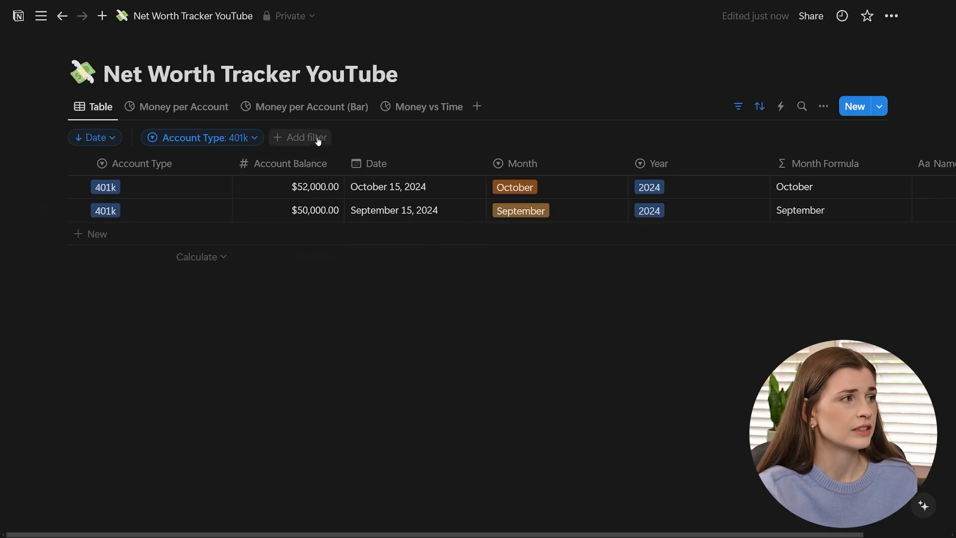
Step: Clear the 401k selection from the table's Account Type filter
click(247, 140)
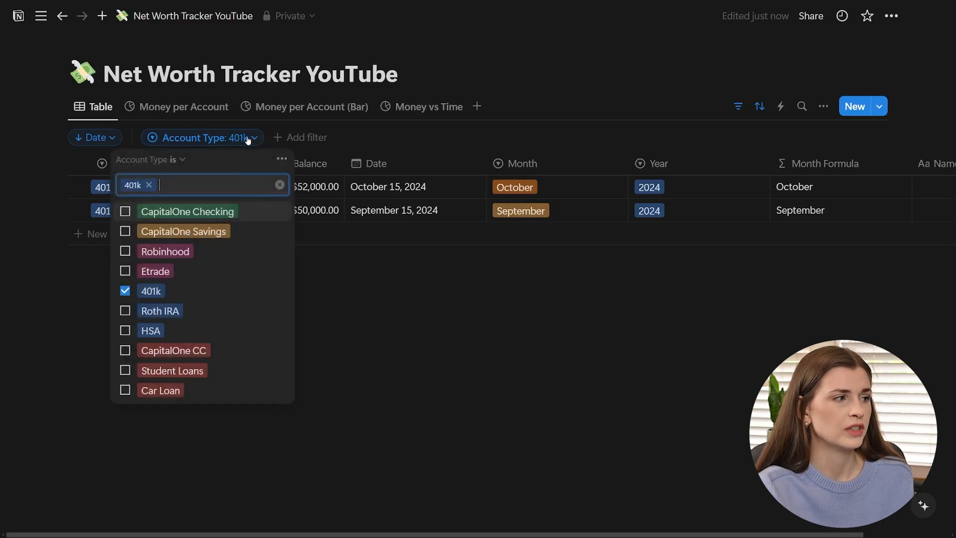
click(125, 291)
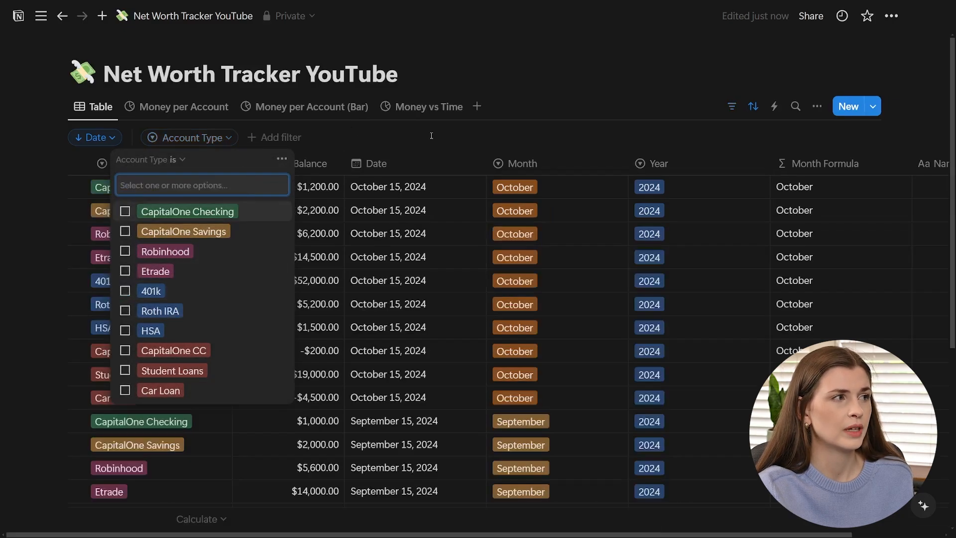
click(432, 136)
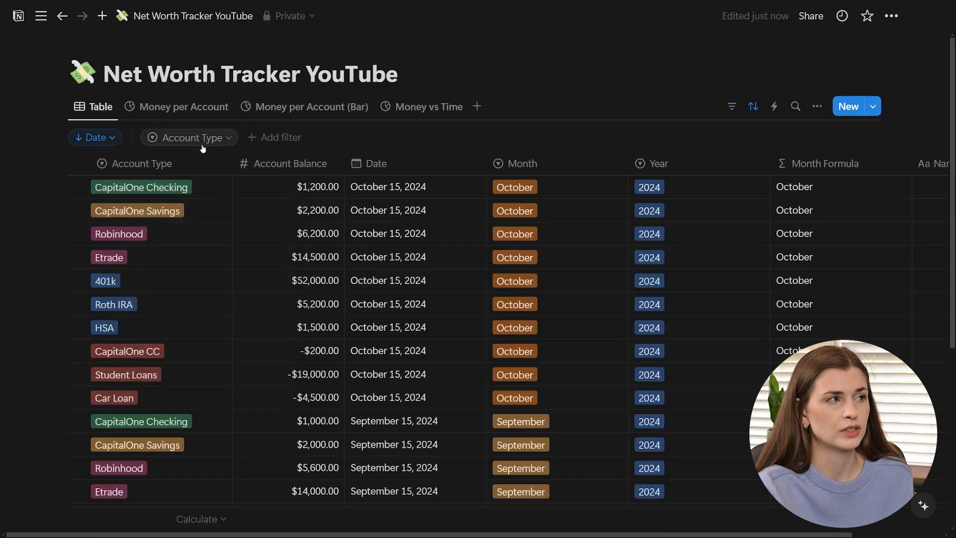
Step: Add a Month filter to the table and limit it to October
click(294, 142)
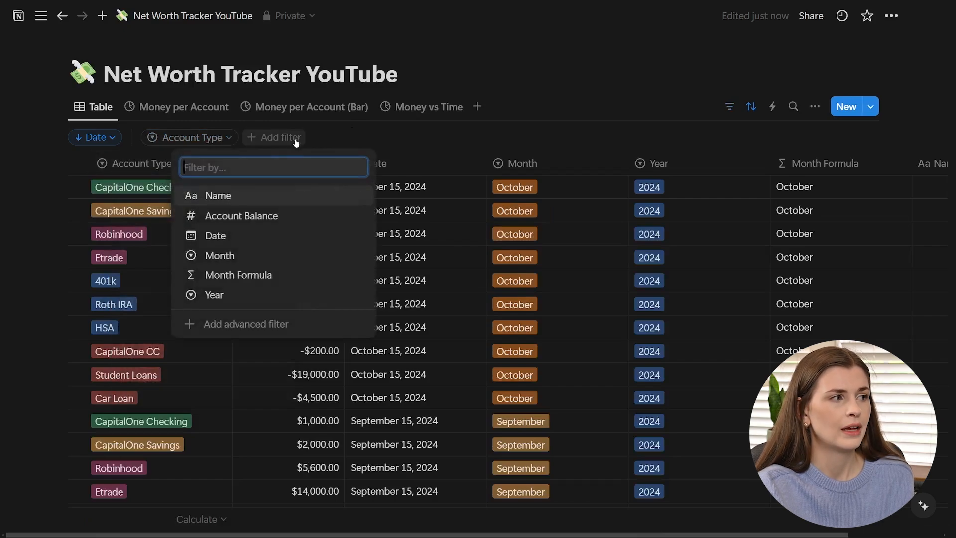
click(235, 262)
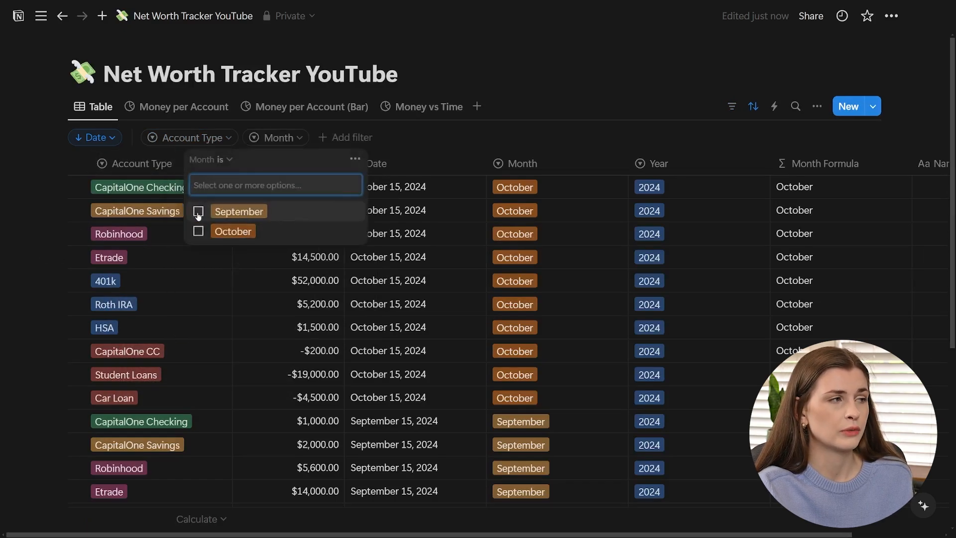
click(199, 232)
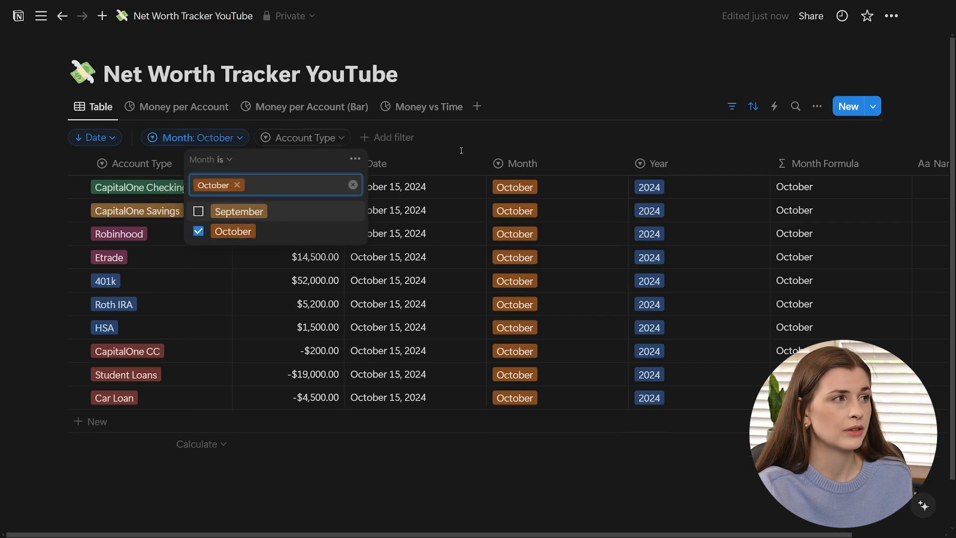
click(498, 137)
click(232, 138)
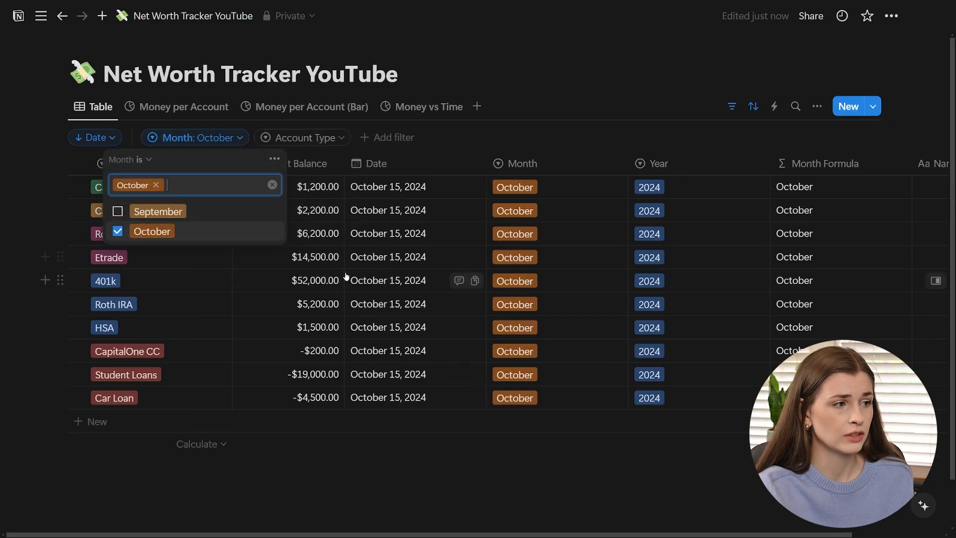
click(475, 494)
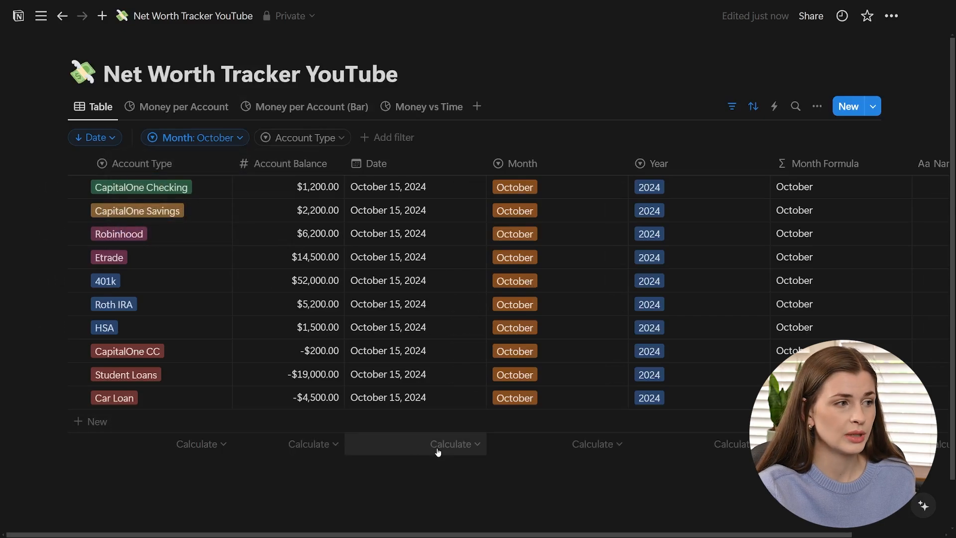
Step: Add a Sum calculation beneath the table's Account Balance column
click(332, 450)
mouse_move(280, 392)
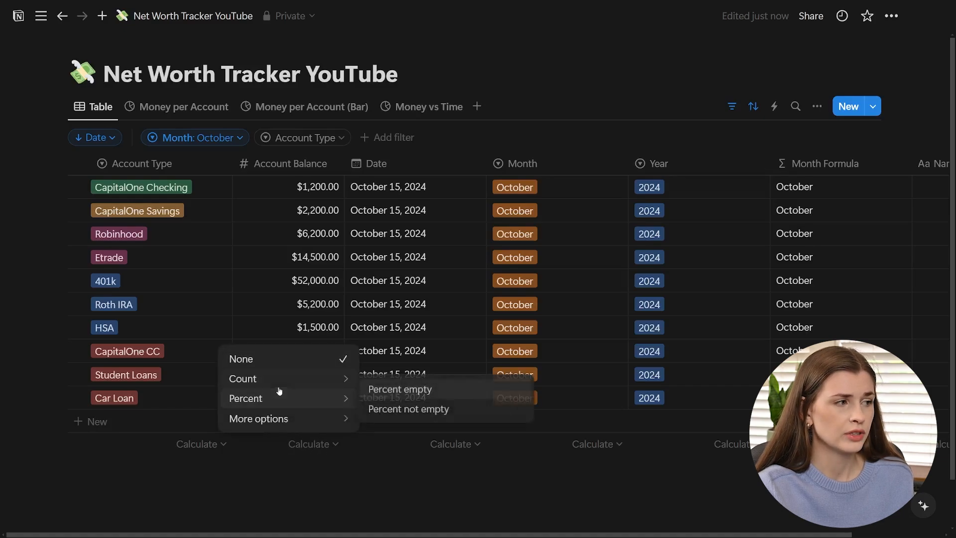
mouse_move(287, 422)
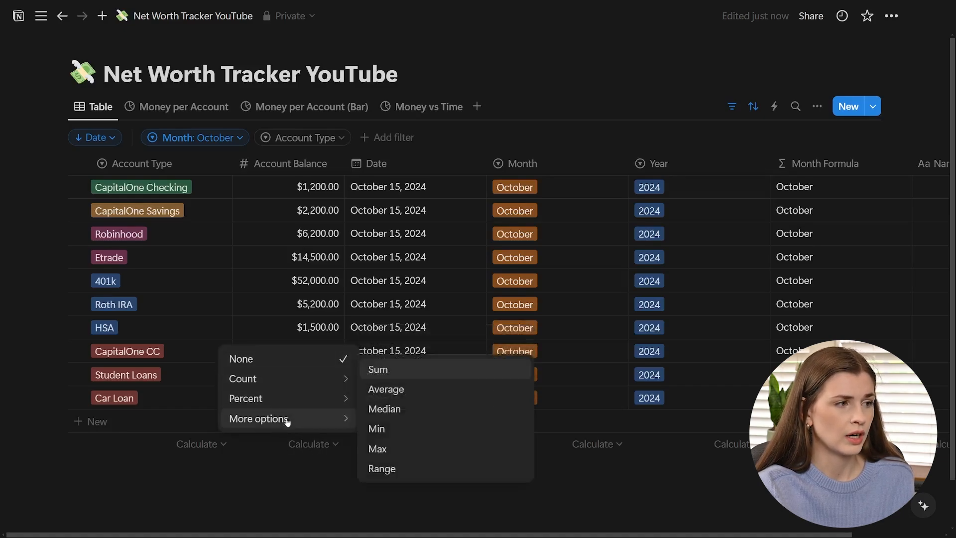
click(394, 371)
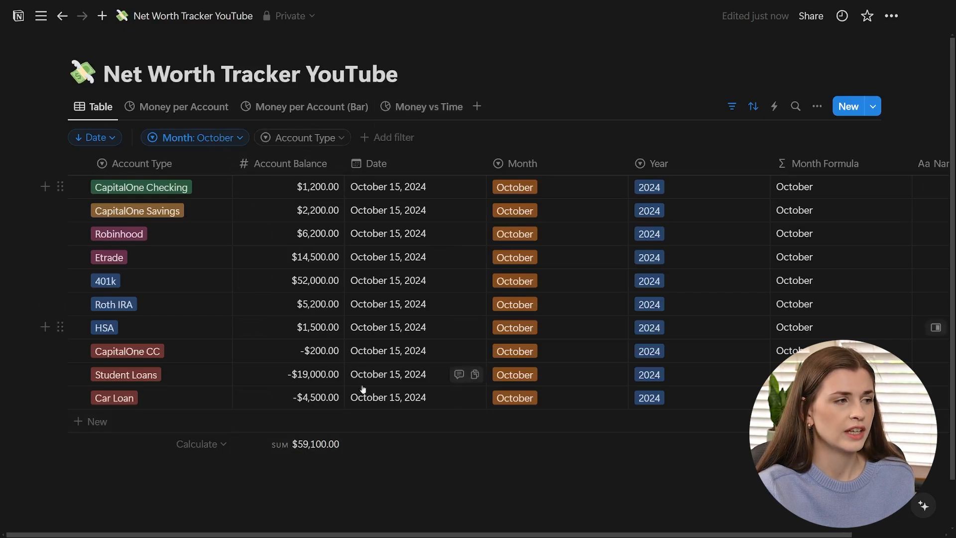
Step: Clear the October selection from the table's Month filter
click(237, 143)
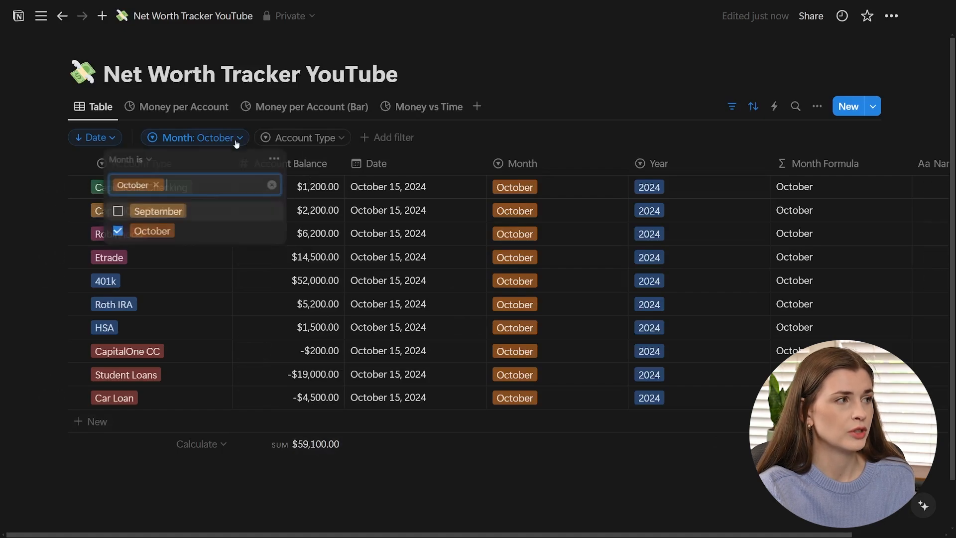
click(150, 230)
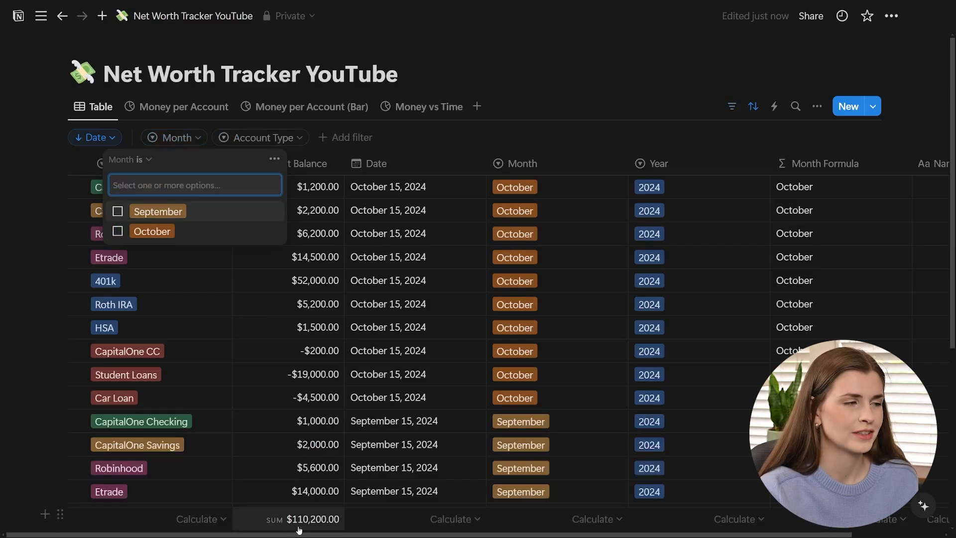
Step: Filter the table by September and by October in turn to compare balance sums, clearing each Month selection
click(118, 212)
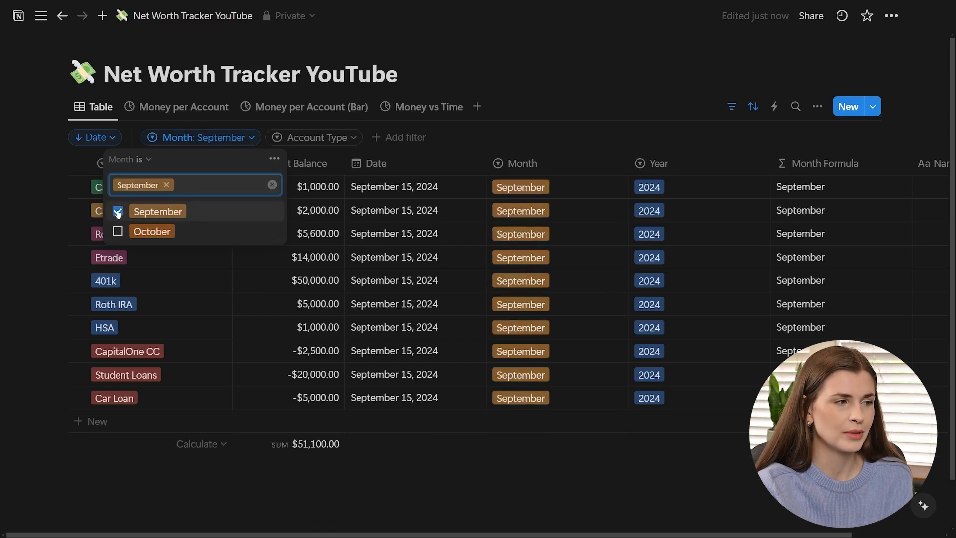
click(118, 212)
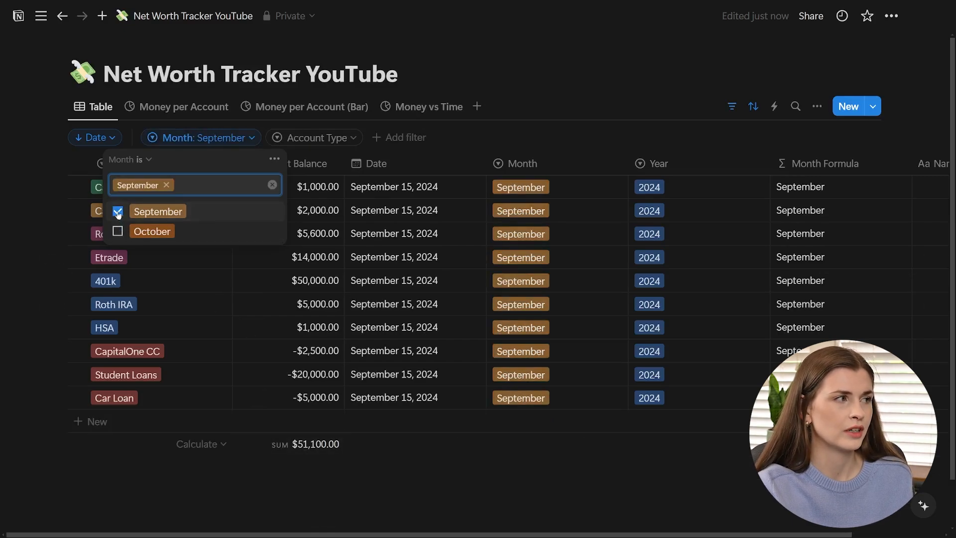
click(118, 231)
click(118, 232)
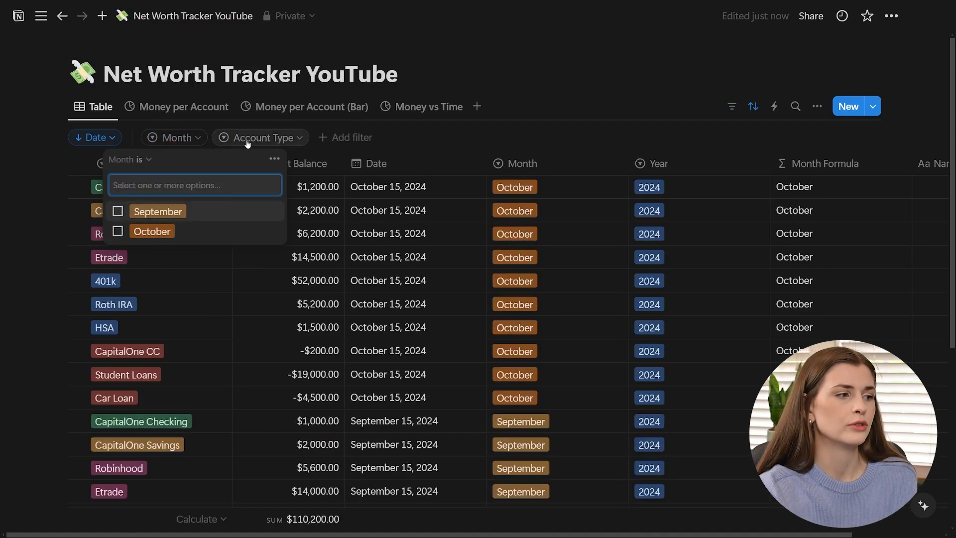
Step: Remove the Sum calculation from beneath the table's Account Balance column
click(303, 519)
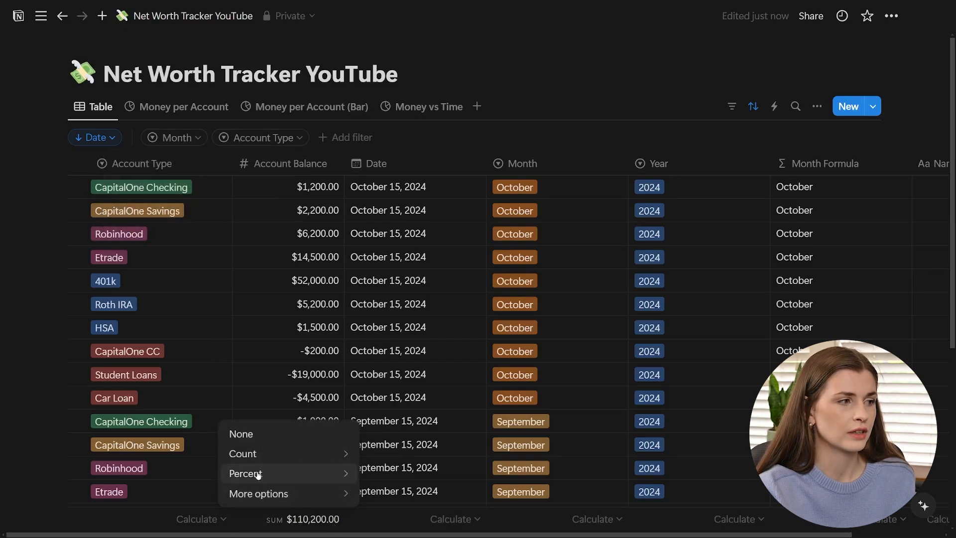
click(257, 433)
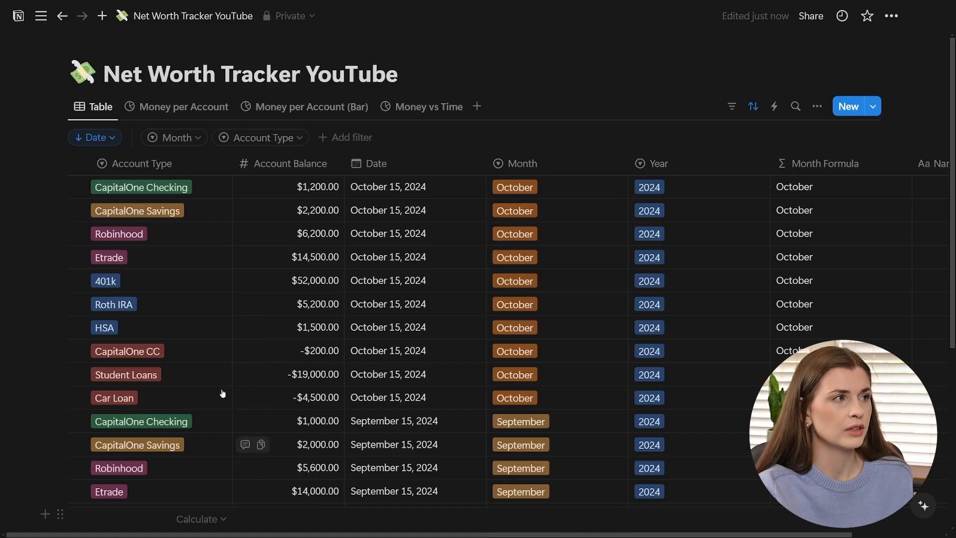
click(337, 140)
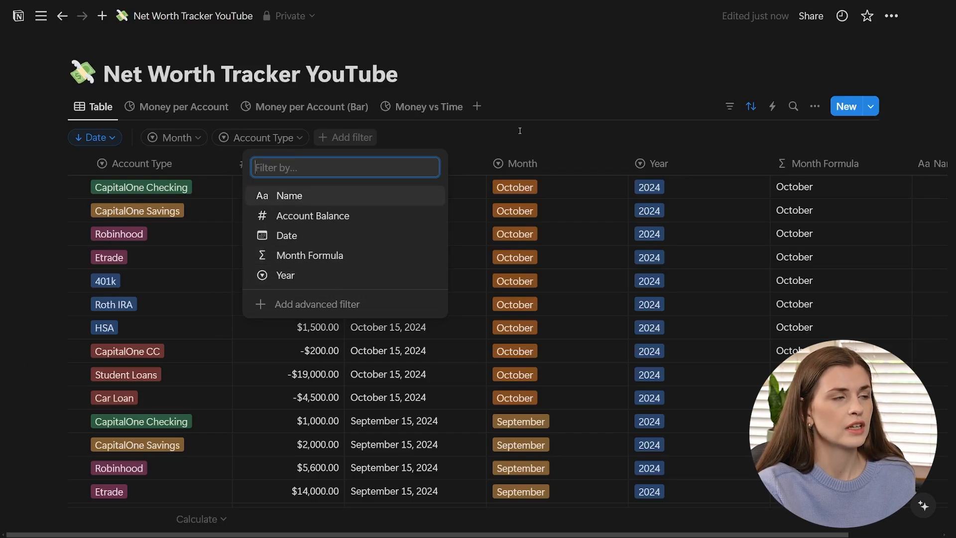
click(491, 125)
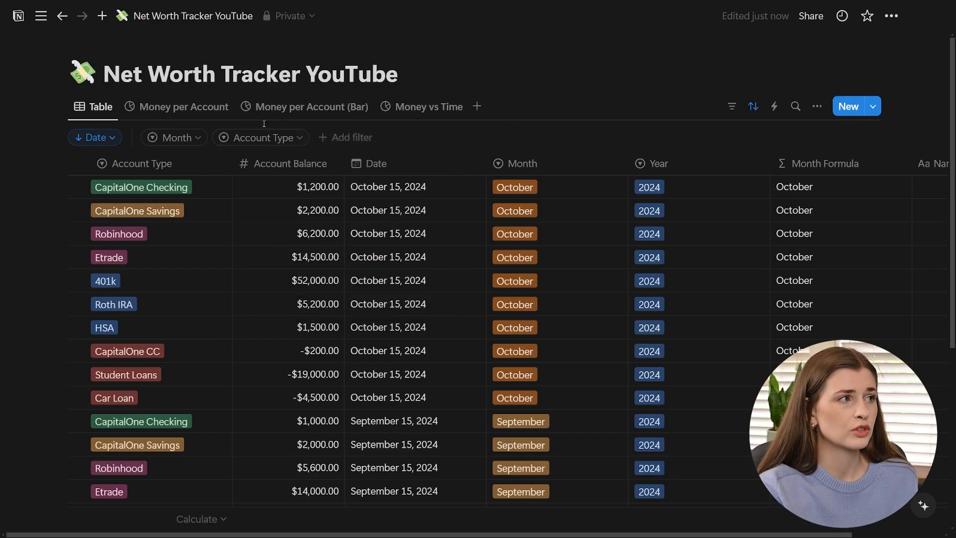
Step: Change the Money per Account chart's Month filter from September to October and check its Year filter
click(194, 108)
click(800, 108)
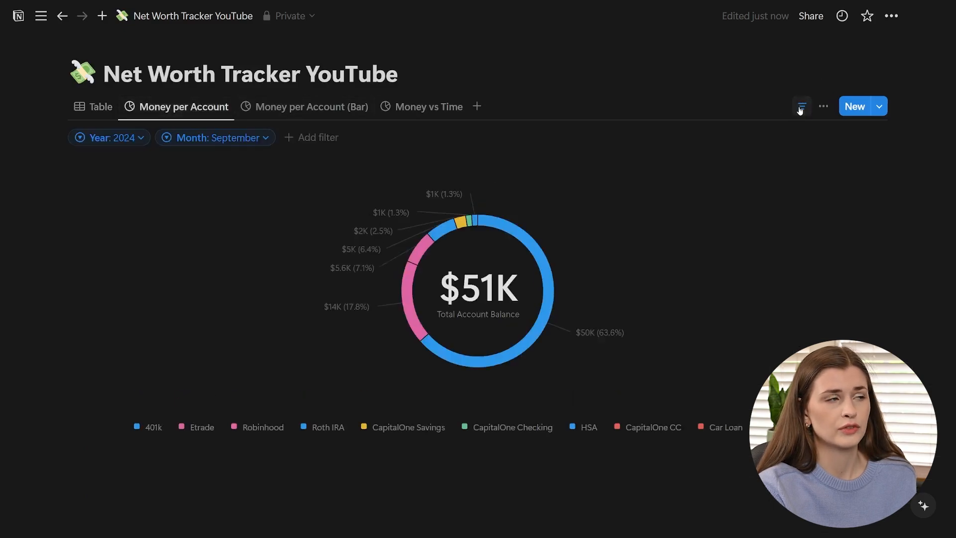
click(800, 108)
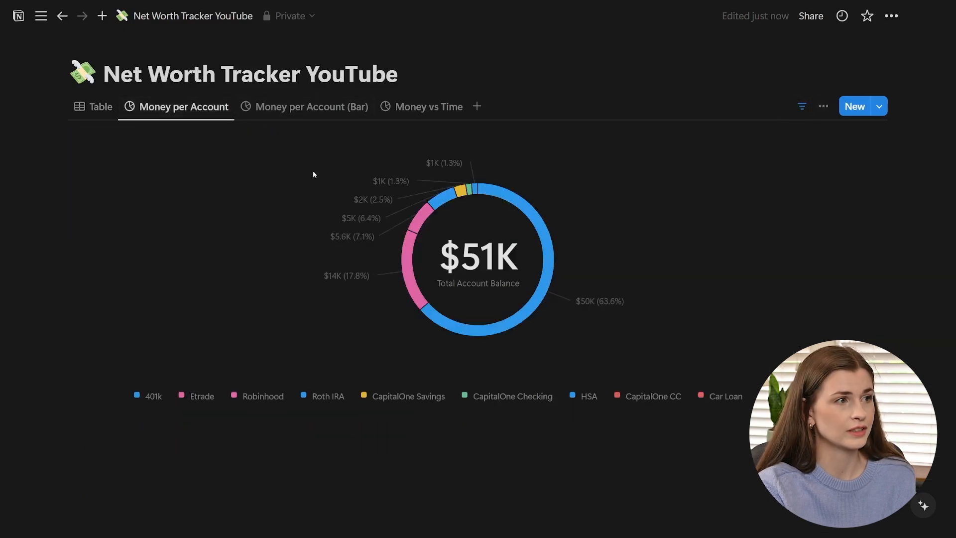
click(803, 110)
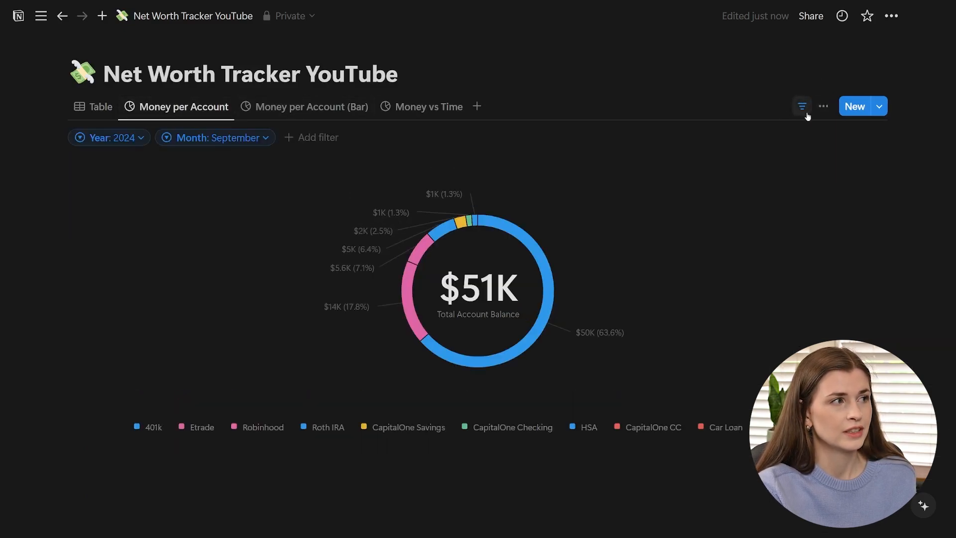
click(229, 142)
click(138, 231)
click(138, 212)
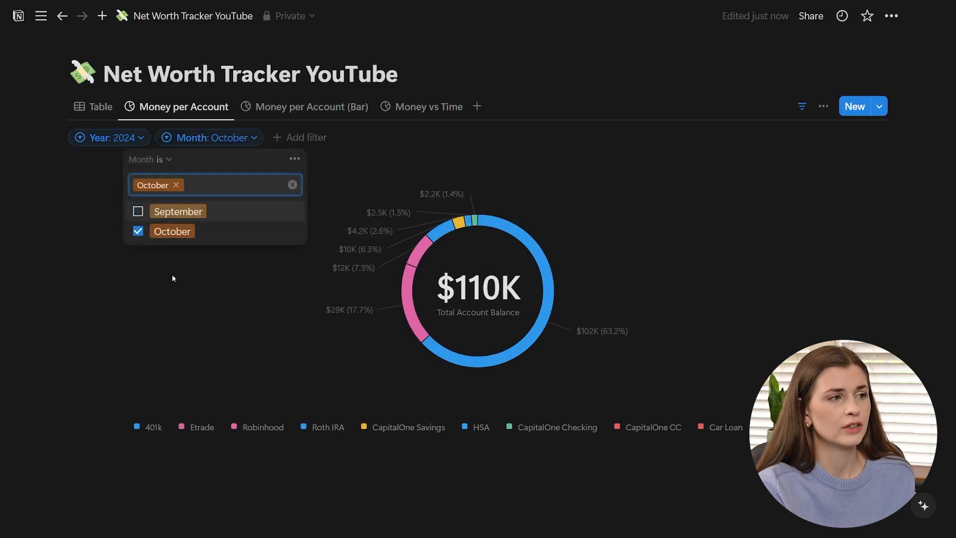
click(374, 496)
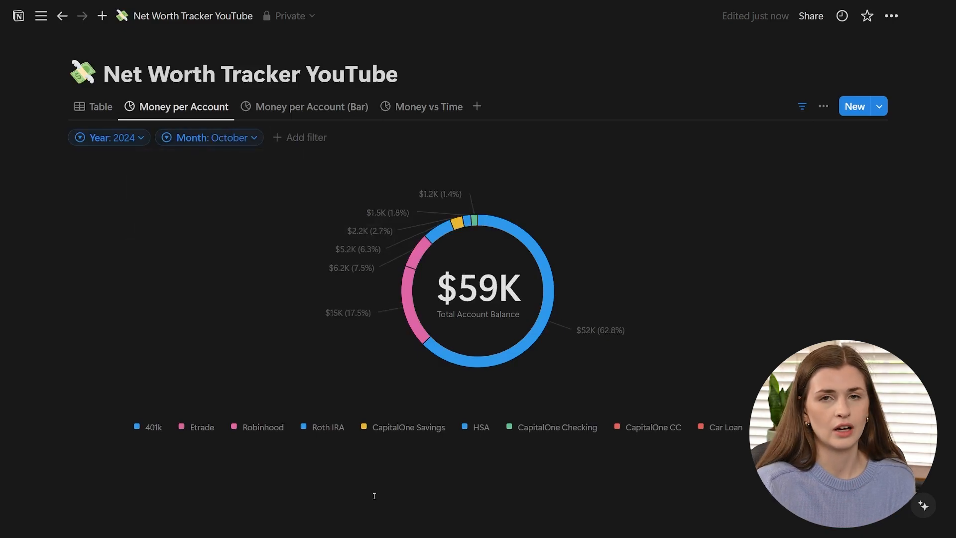
click(103, 142)
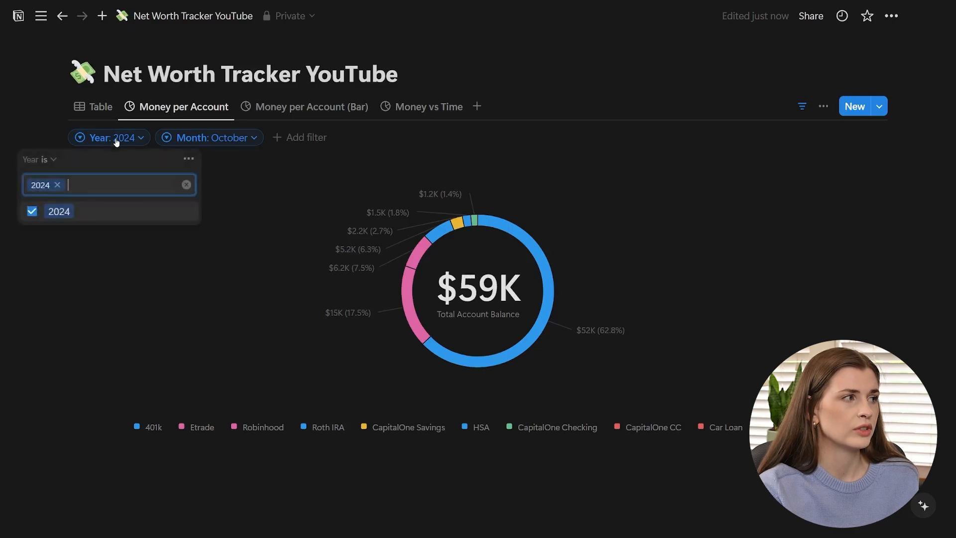
click(436, 494)
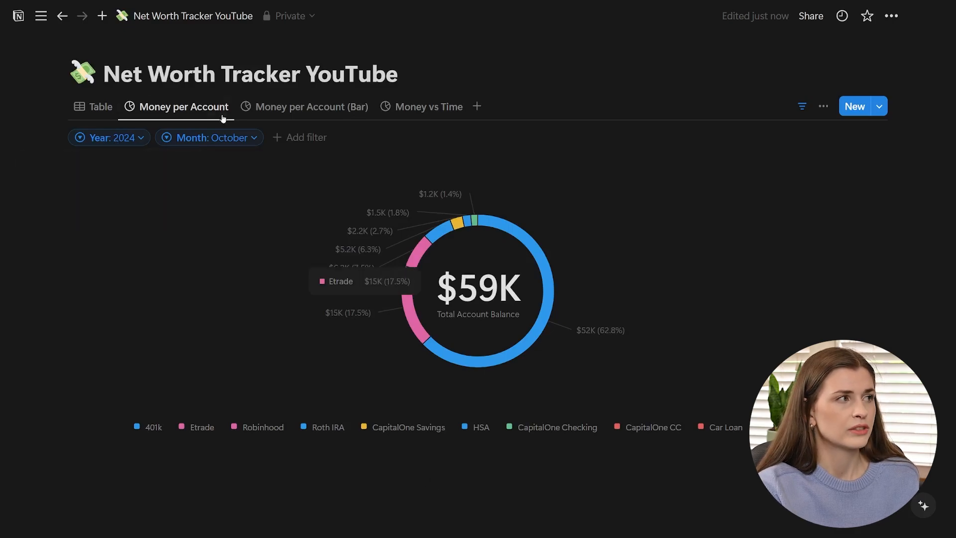
Step: Return to the Table view and show its filter and sort bar
click(105, 109)
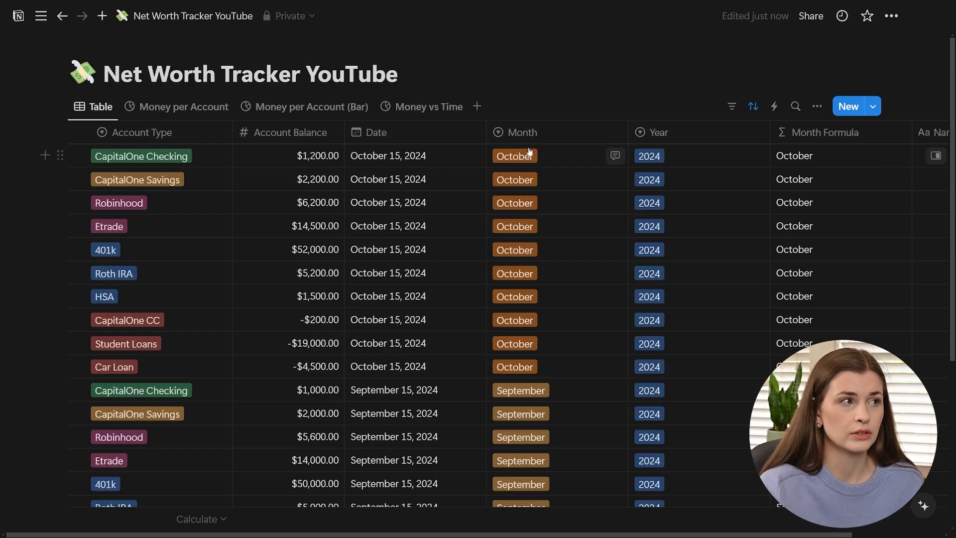
click(731, 107)
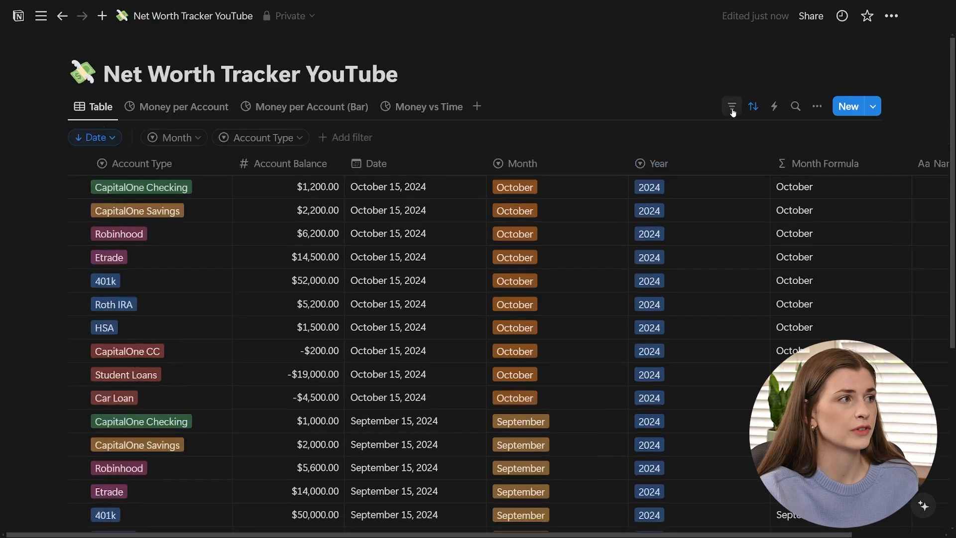
click(355, 137)
click(303, 260)
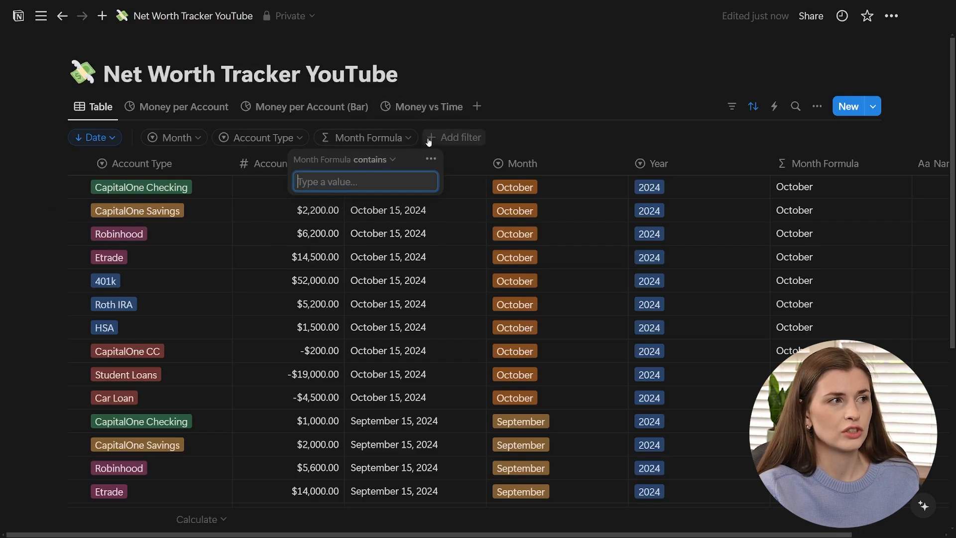
click(403, 143)
click(404, 142)
click(432, 159)
click(474, 166)
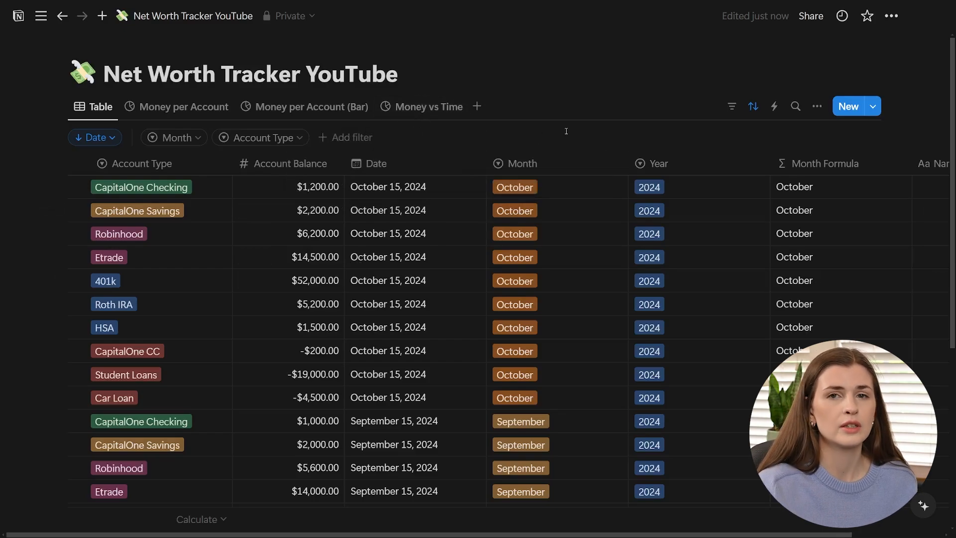